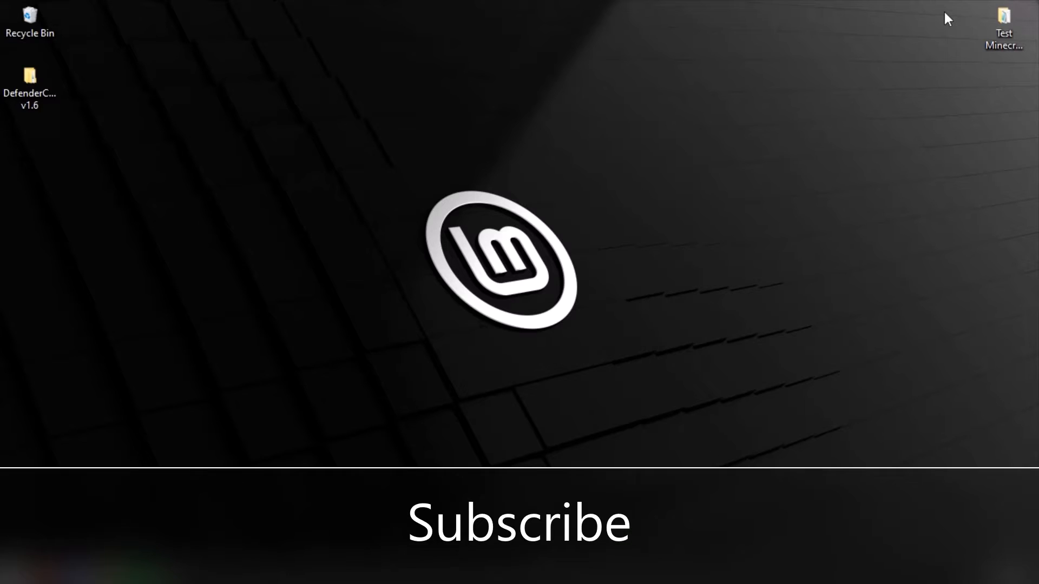
- Open the Windows Update settings and check for updates
key("super")
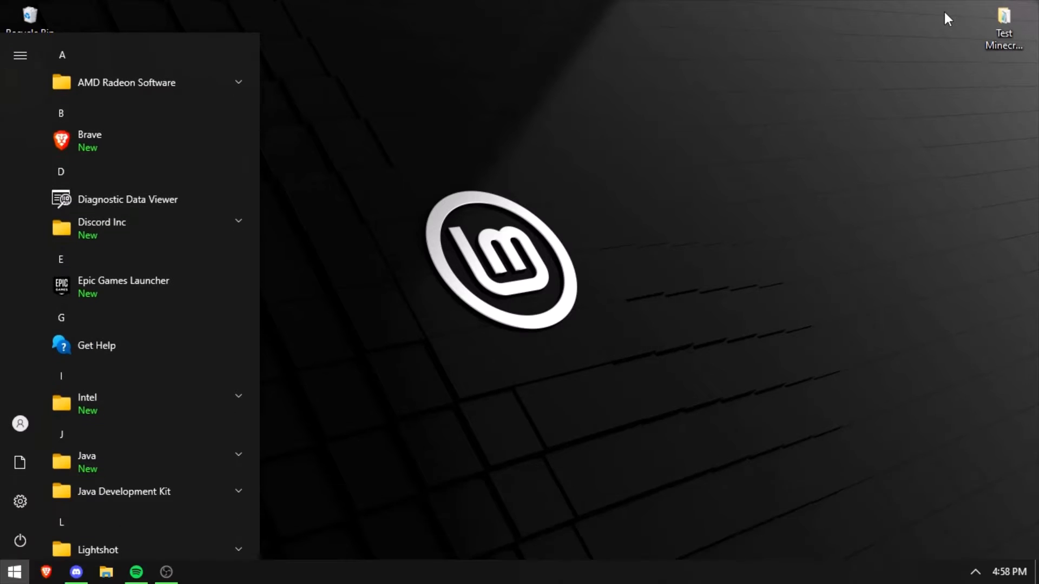
type("upd")
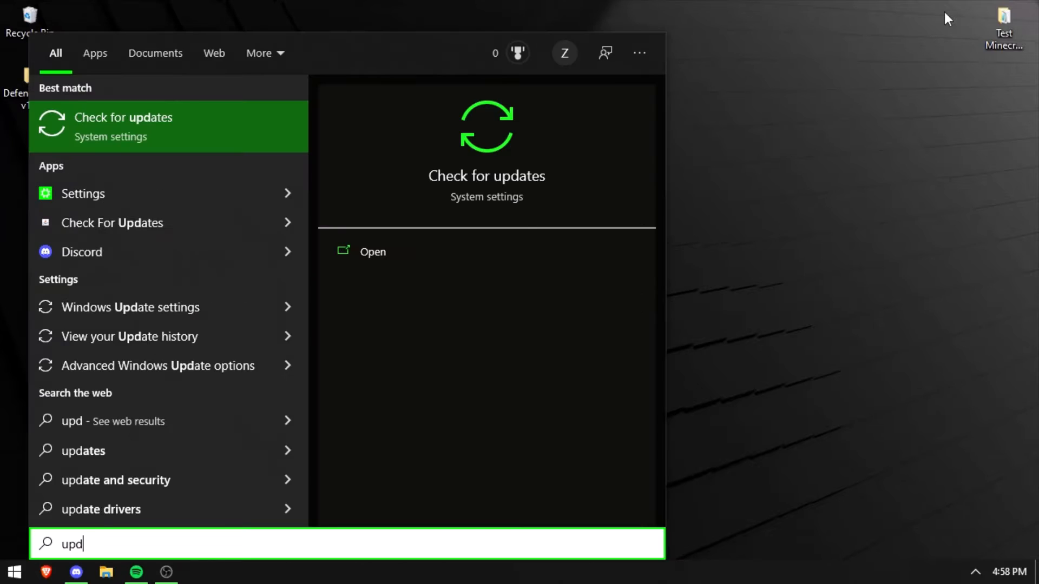
key("Return")
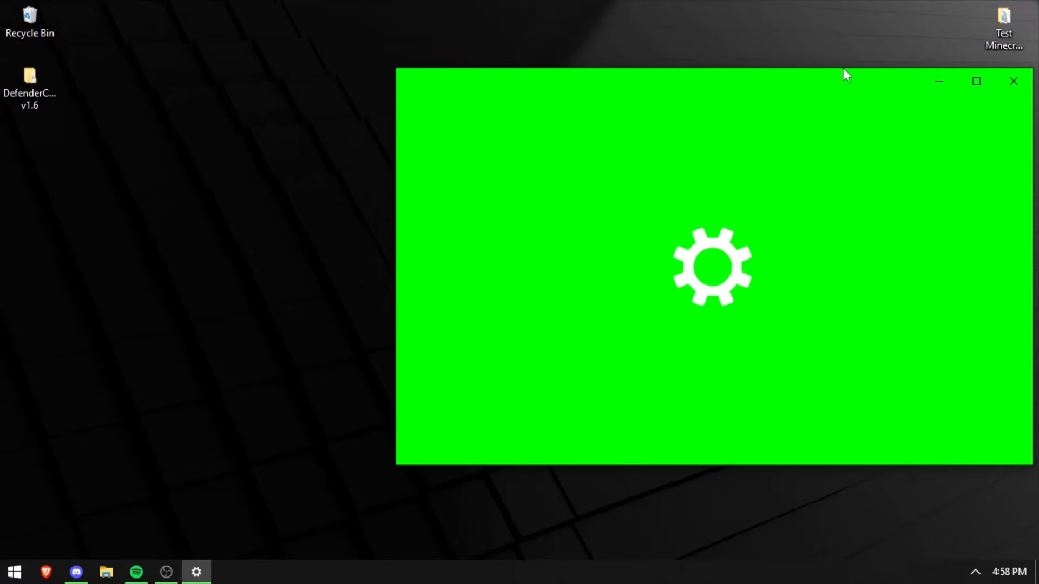
left_click_drag(803, 79, 667, 71)
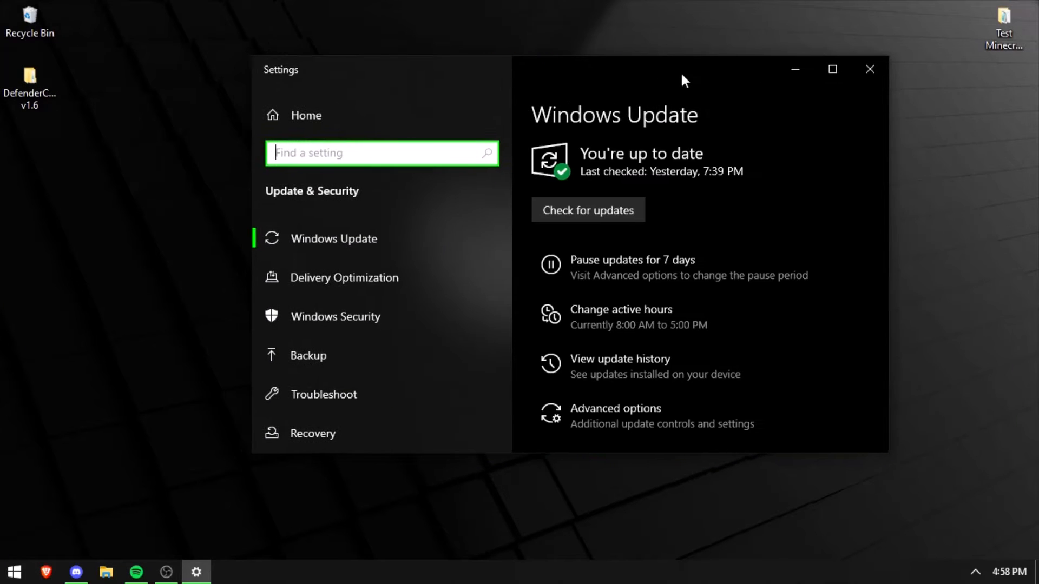
left_click(610, 211)
scroll(785, 236, "down", 3)
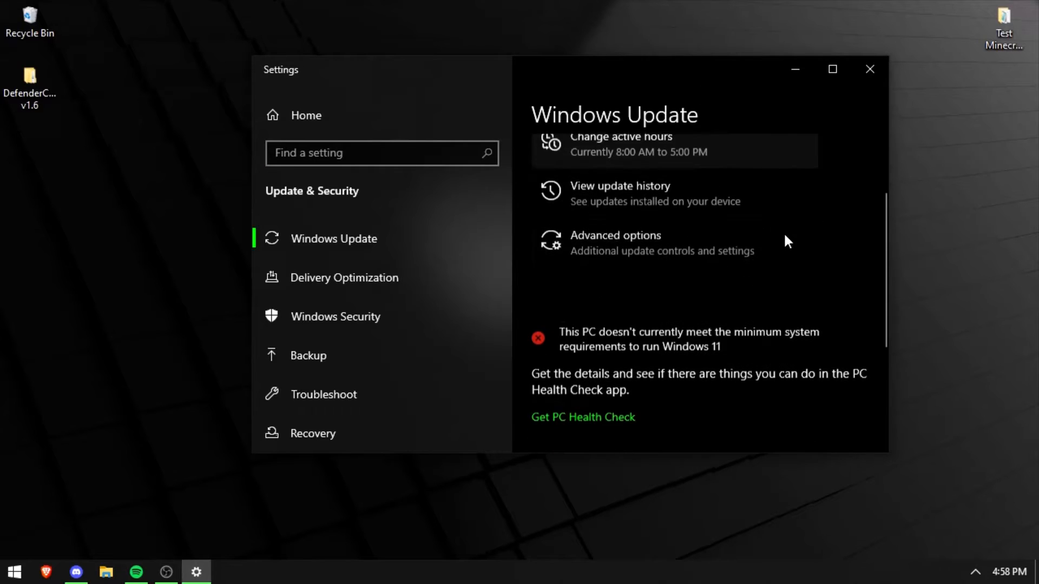
scroll(751, 211, "down", 4)
scroll(700, 209, "up", 6)
scroll(622, 227, "down", 5)
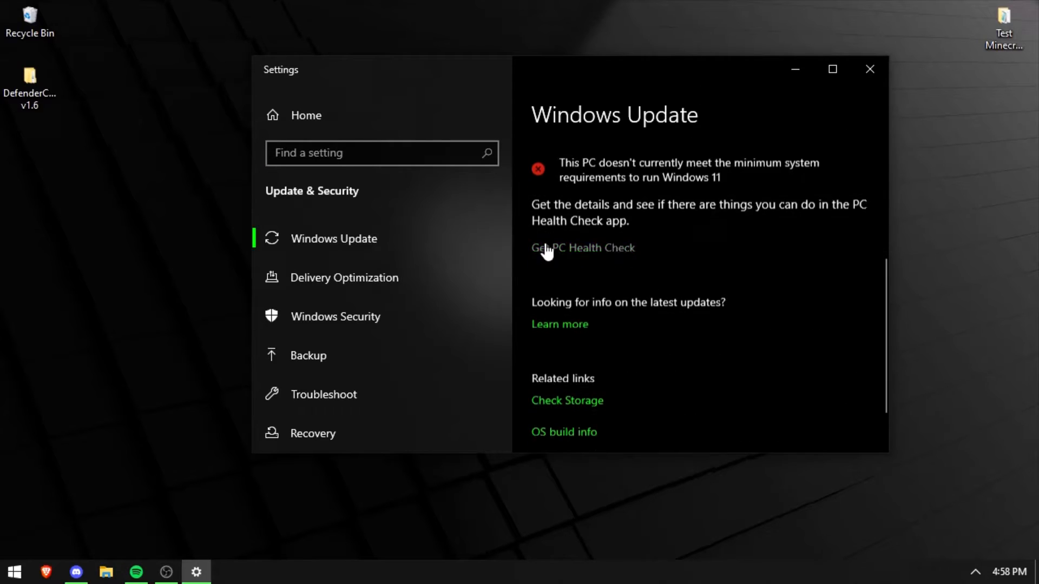
scroll(616, 229, "up", 5)
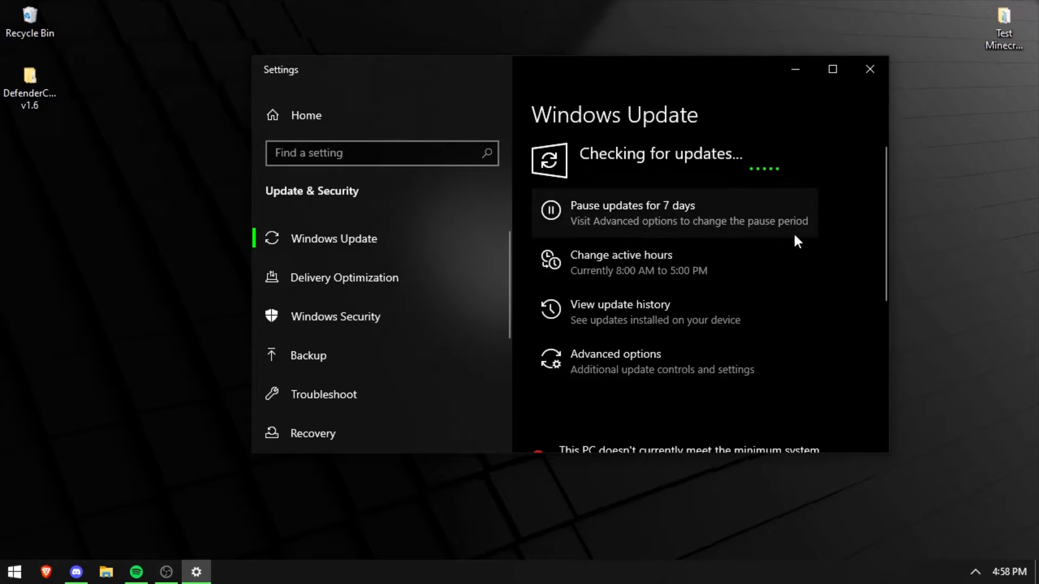
- Open the System display settings, set the display resolution to 1280 × 720 and keep the changes
left_click_drag(669, 78, 812, 51)
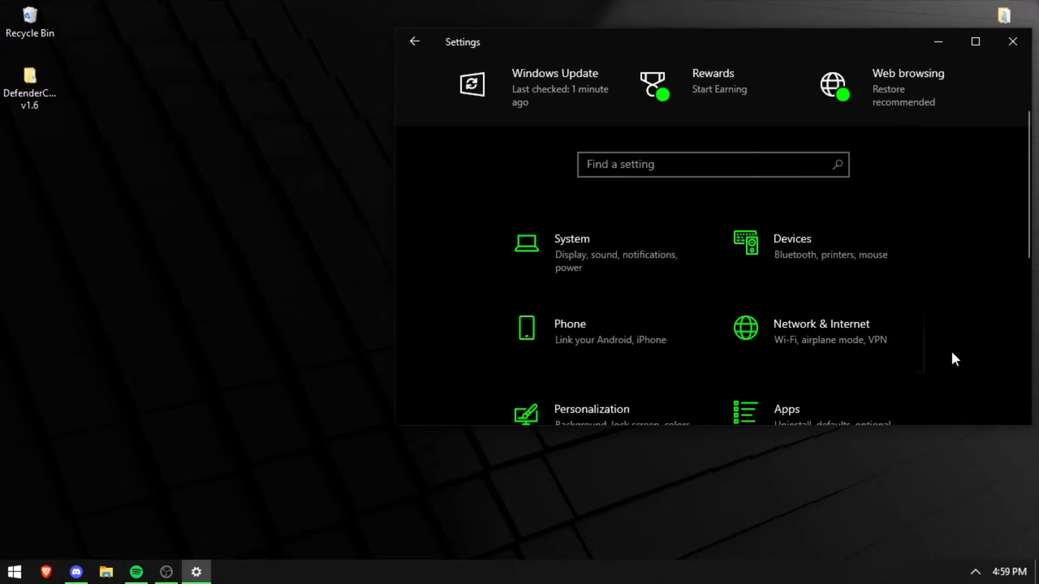
scroll(955, 359, "down", 3)
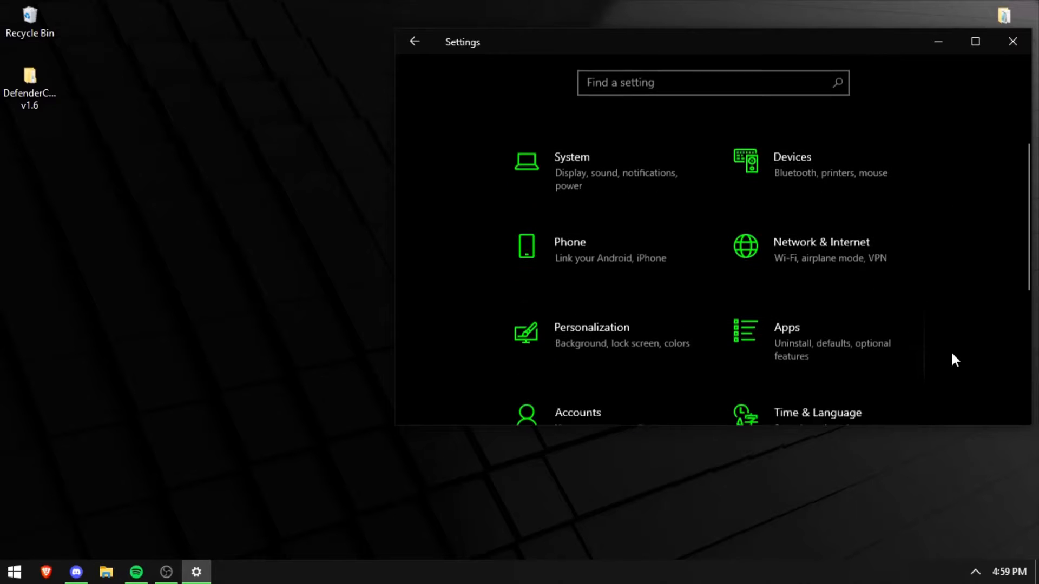
left_click(619, 140)
scroll(849, 260, "down", 5)
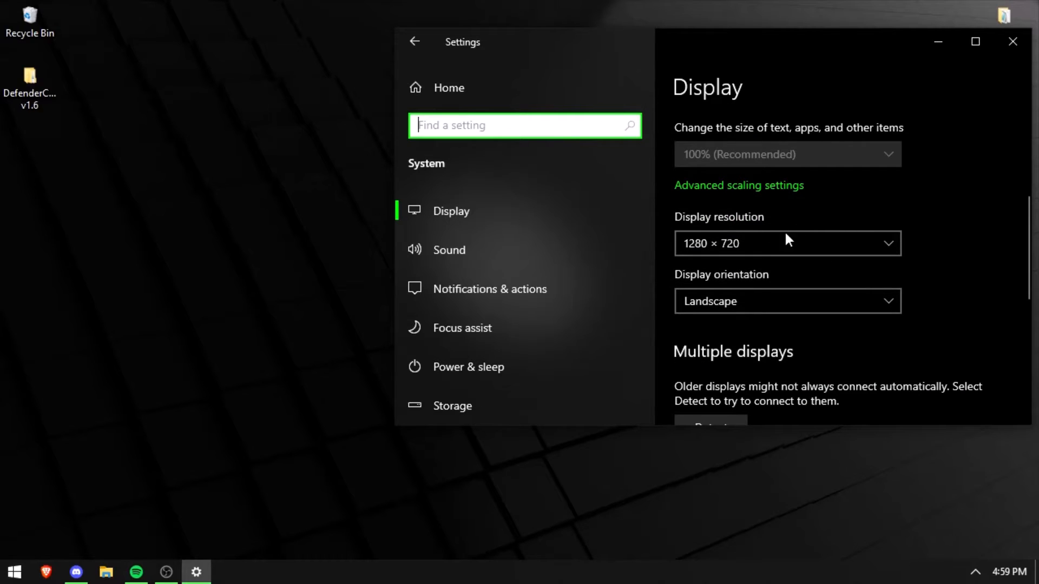
left_click(782, 238)
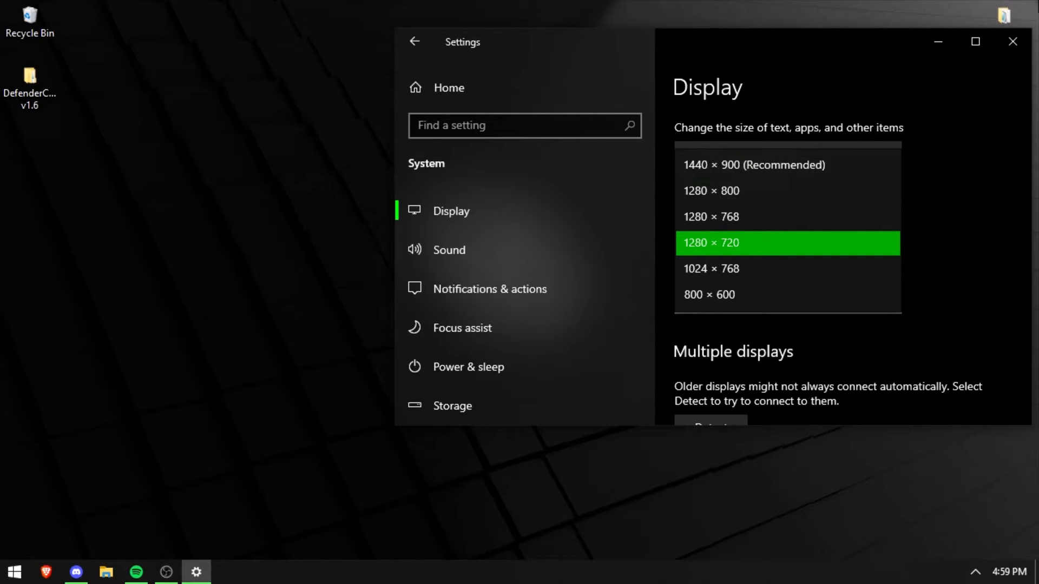
left_click(1021, 304)
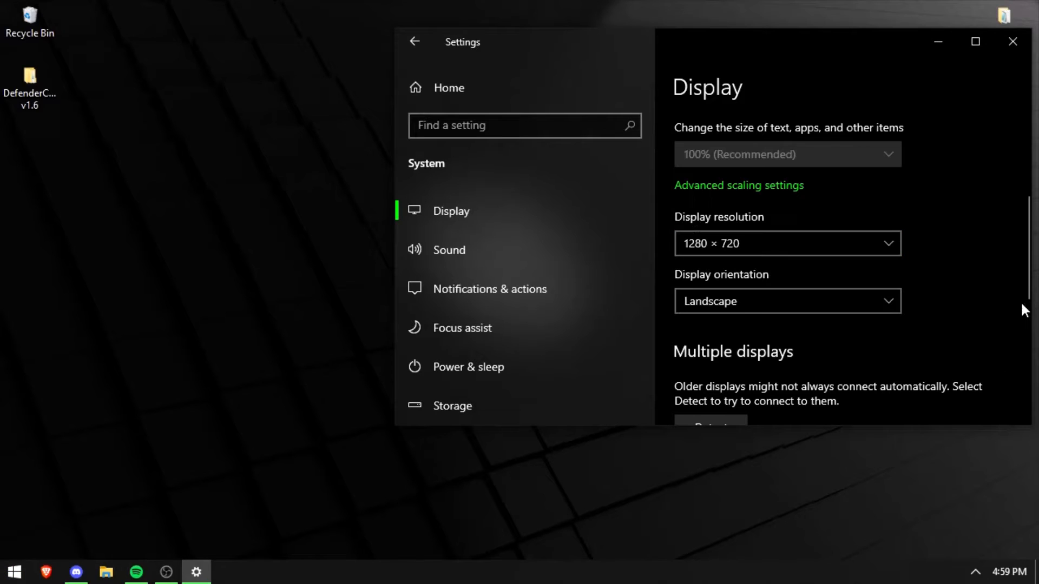
scroll(556, 284, "down", 2)
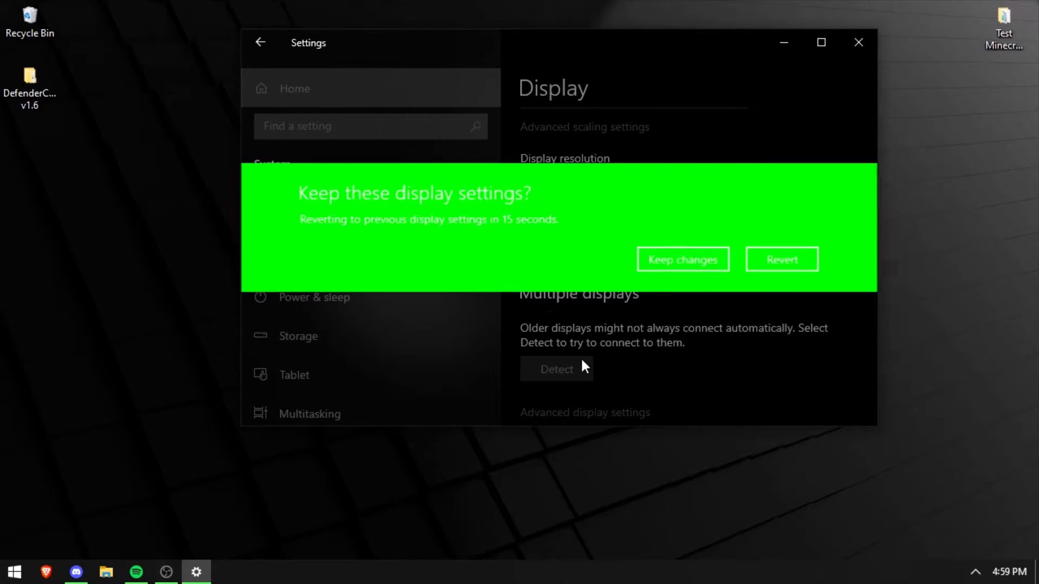
left_click(667, 259)
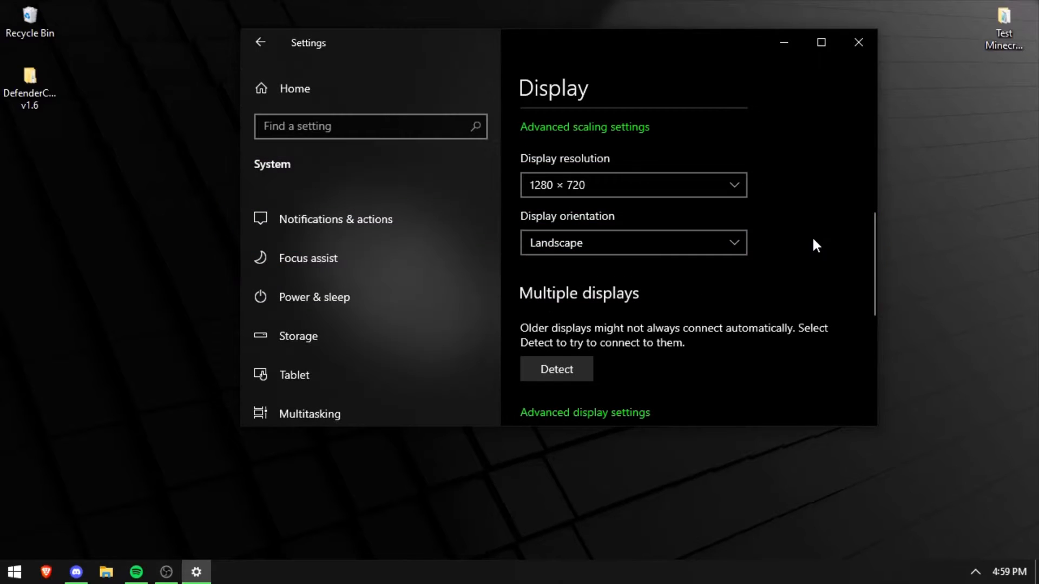
- Open the Graphics settings of the display and look through the apps that have a graphics performance preference
scroll(812, 246, "down", 3)
scroll(807, 254, "down", 2)
scroll(775, 242, "up", 2)
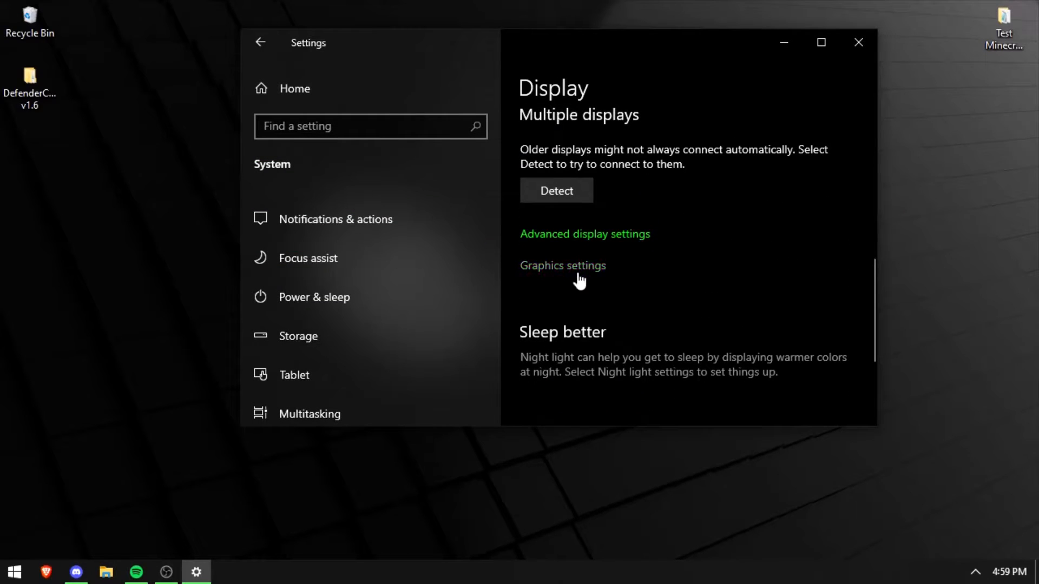
left_click(553, 265)
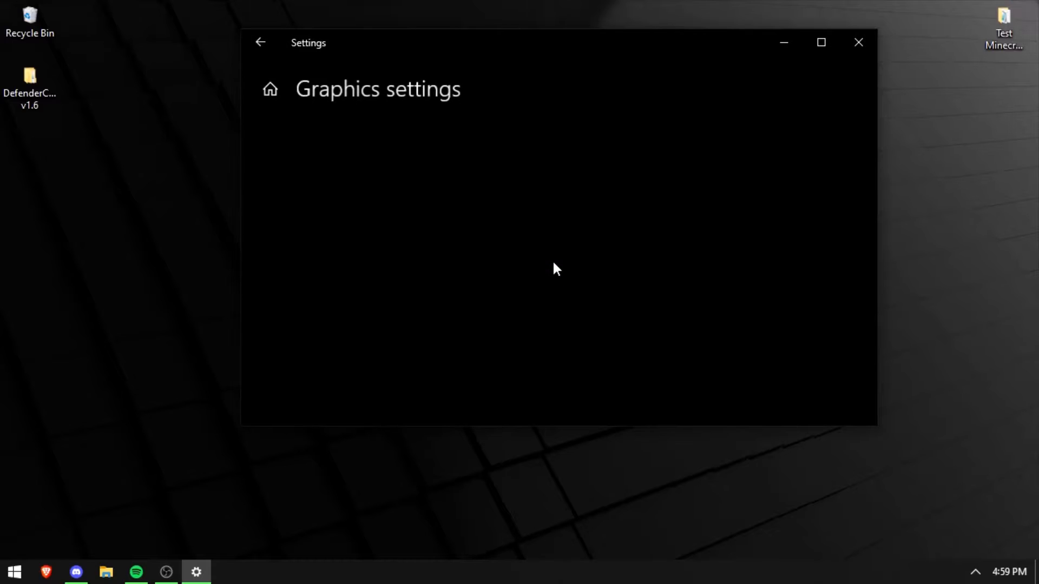
left_click_drag(492, 53, 655, 50)
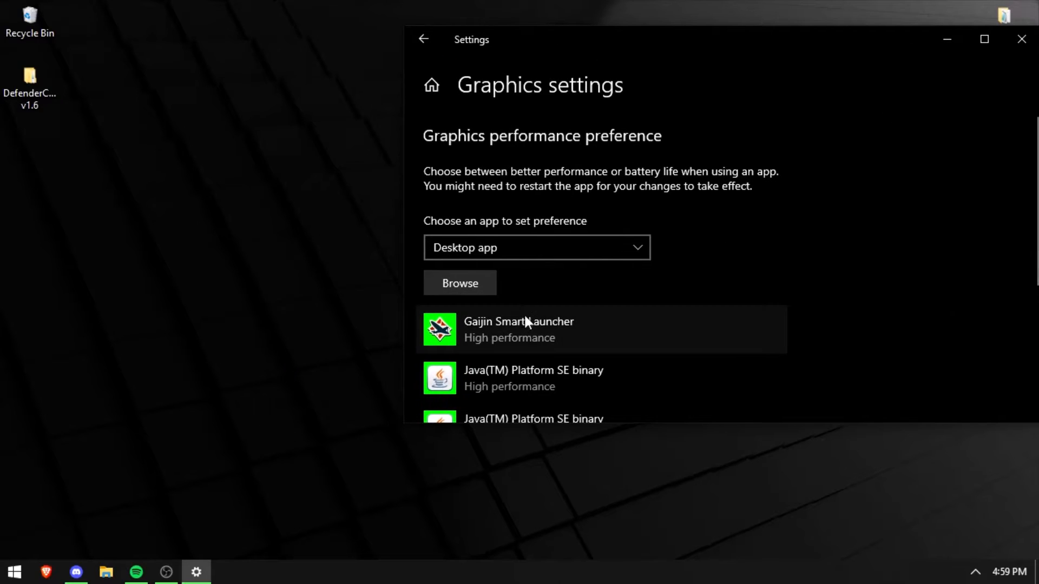
scroll(731, 352, "down", 4)
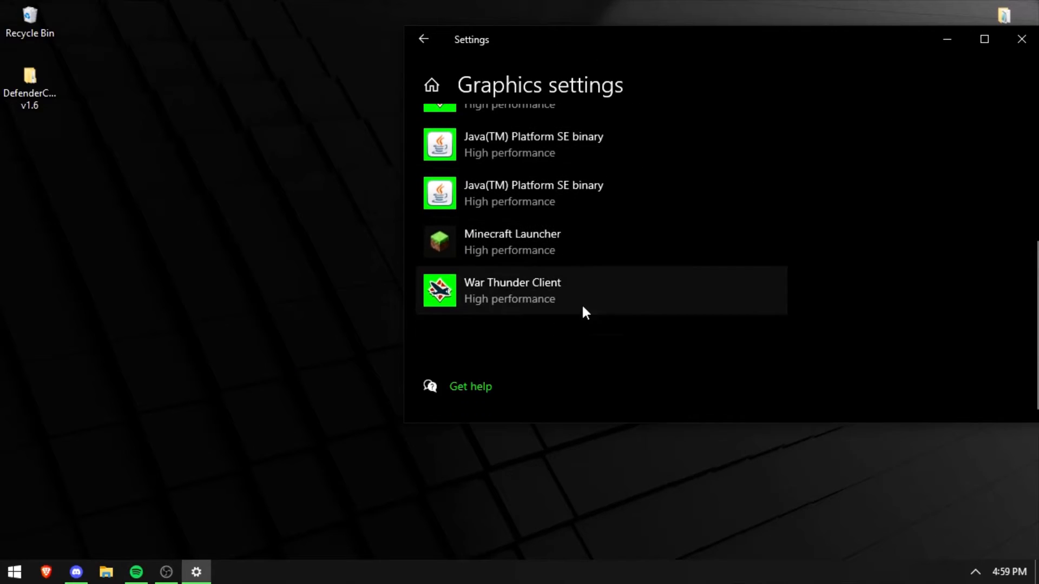
scroll(575, 298, "up", 4)
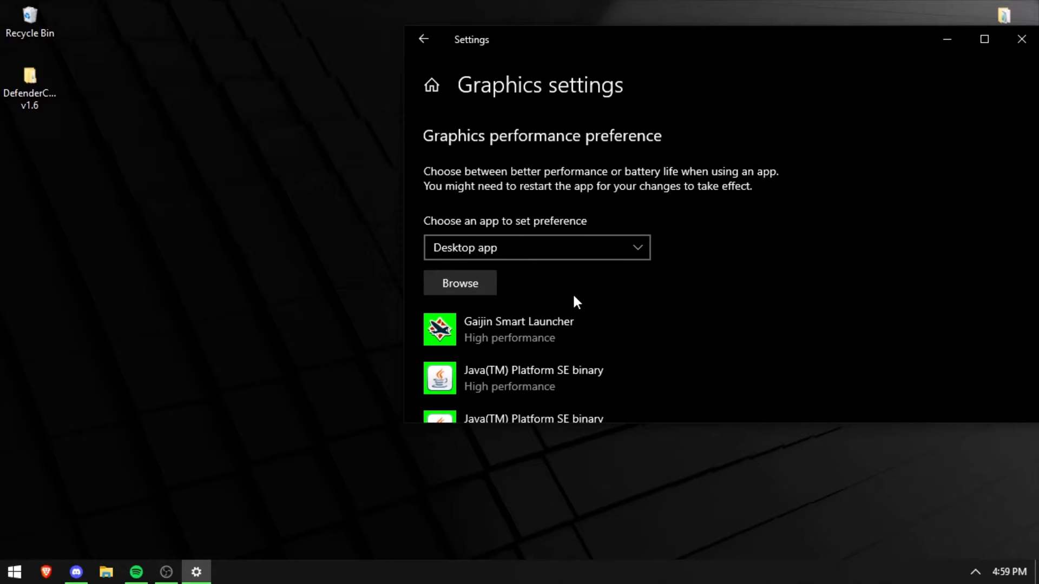
scroll(544, 311, "down", 3)
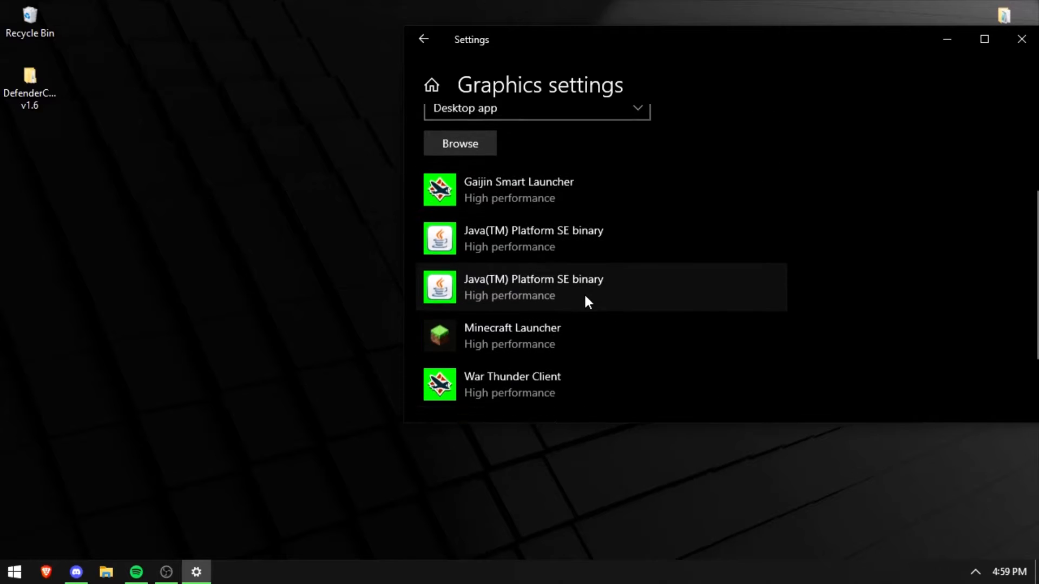
scroll(583, 299, "up", 2)
scroll(578, 336, "down", 3)
scroll(547, 216, "up", 2)
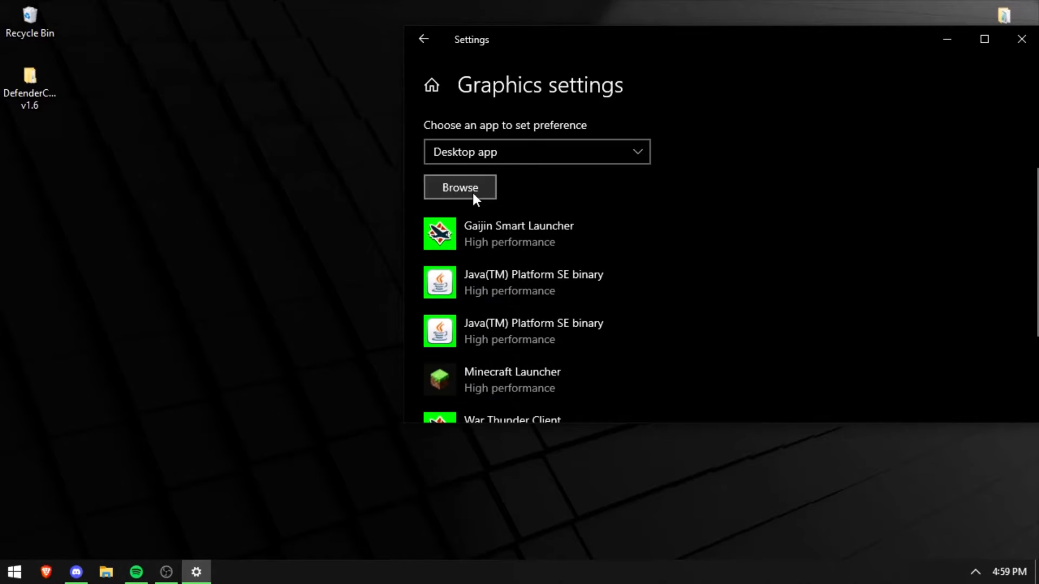
- Start browsing for a desktop app to add and go to the steamapps\common folder
left_click(472, 192)
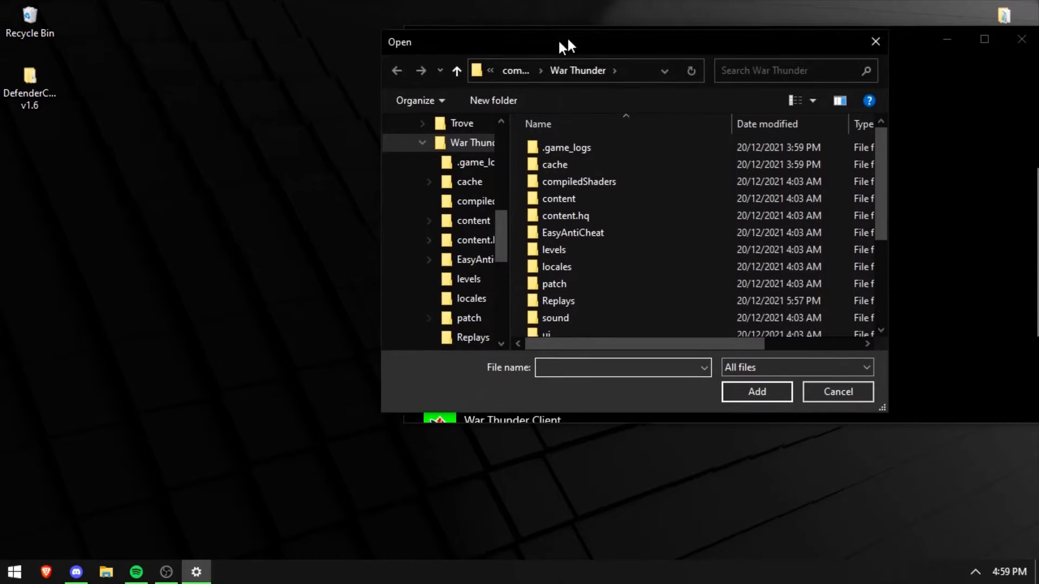
left_click(484, 87)
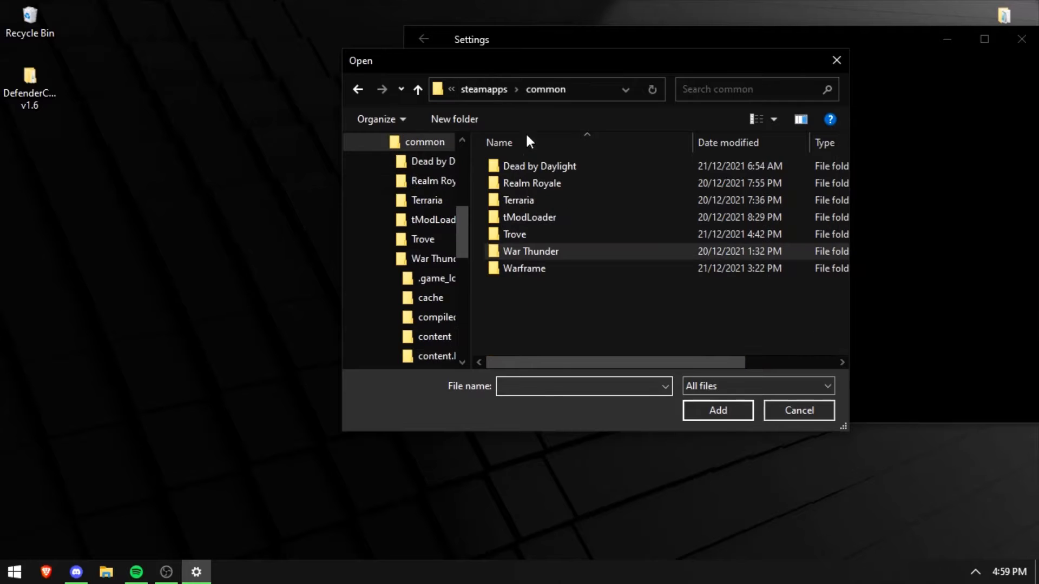
left_click(484, 90)
double_click(545, 167)
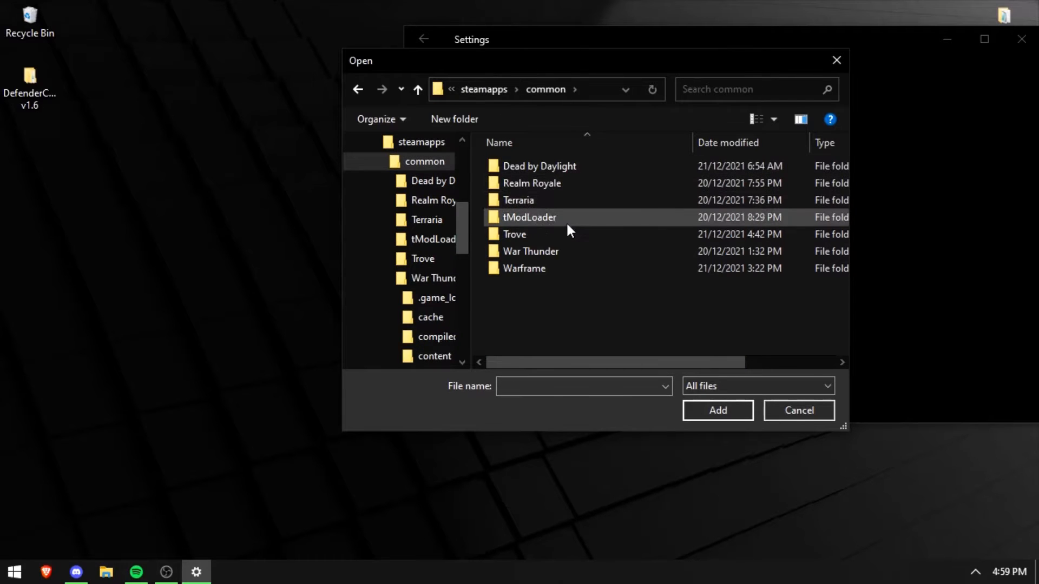
double_click(537, 234)
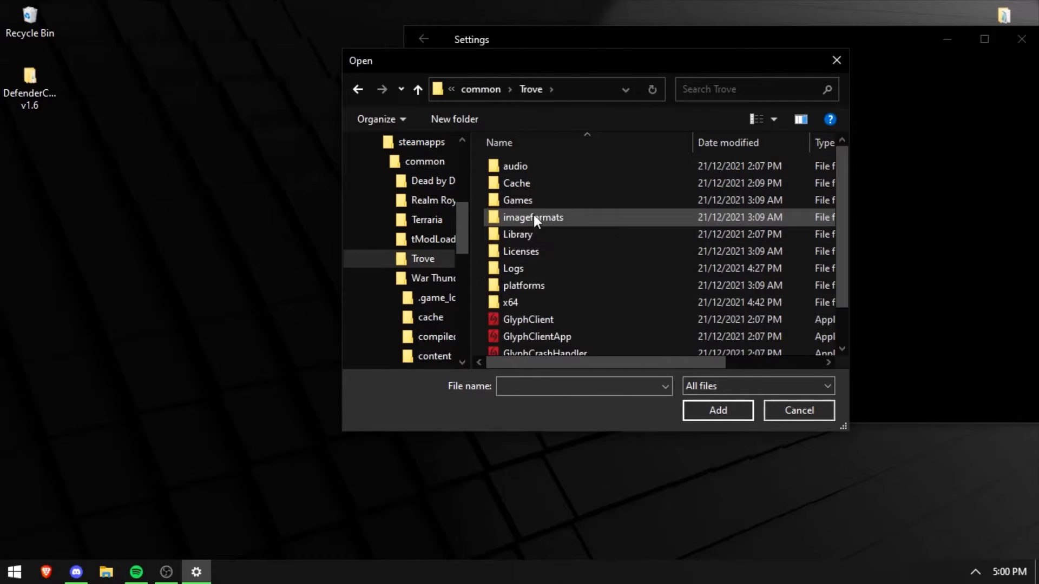
scroll(533, 215, "down", 2)
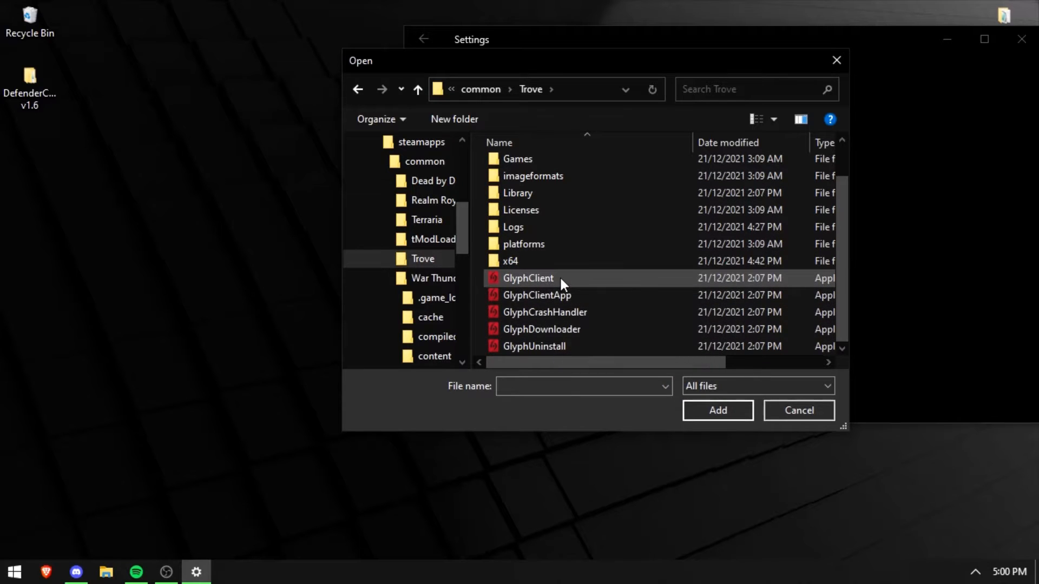
left_click(470, 90)
- Add Warframe.x64 from the Warframe folder and save its graphics preference as High performance
left_click_drag(540, 61, 626, 61)
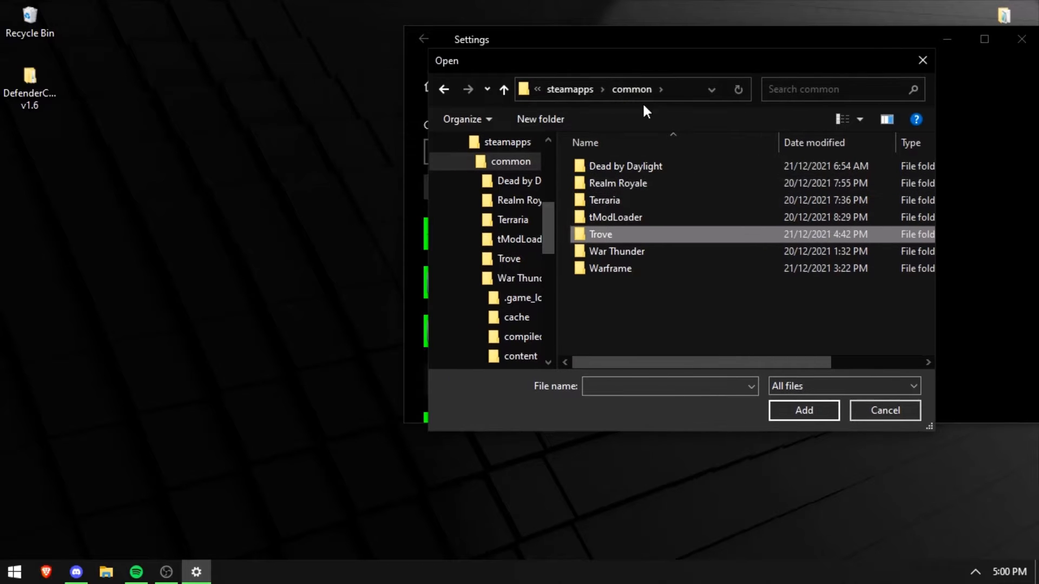
double_click(626, 269)
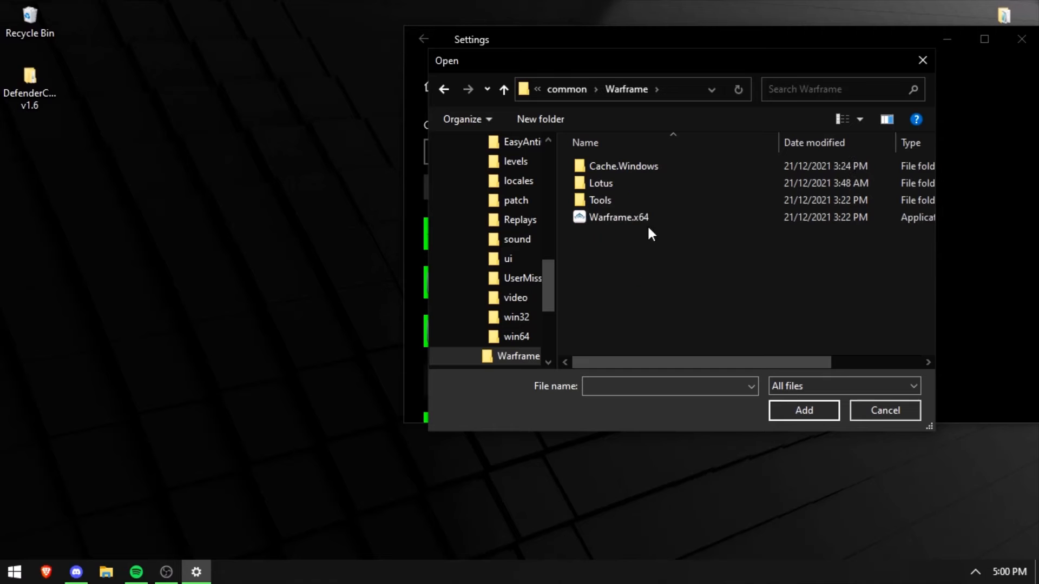
double_click(676, 217)
left_click(680, 374)
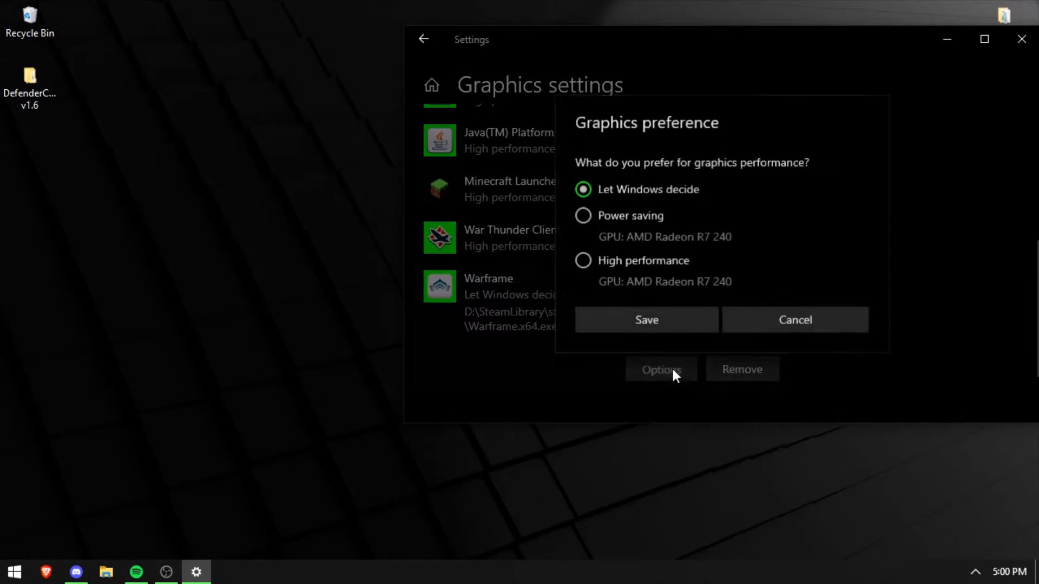
left_click(621, 262)
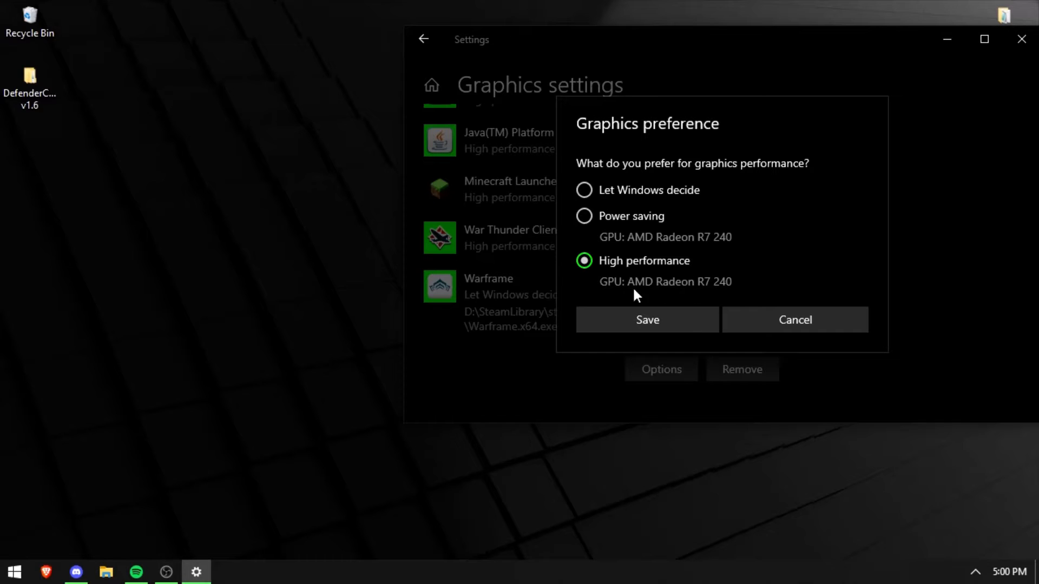
left_click(671, 315)
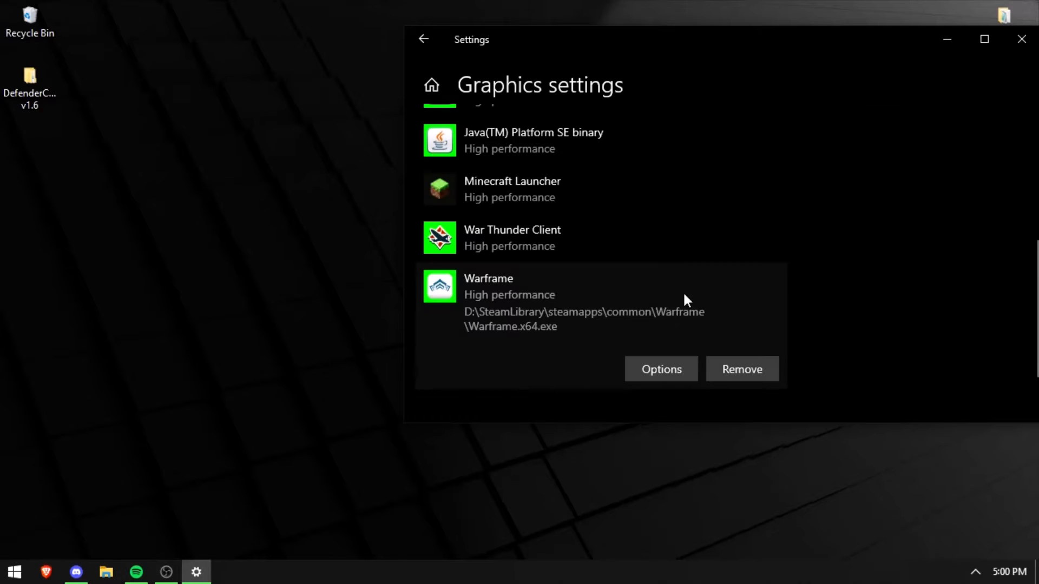
- Set the type of app for the graphics performance preference to Microsoft Store app
scroll(683, 291, "up", 5)
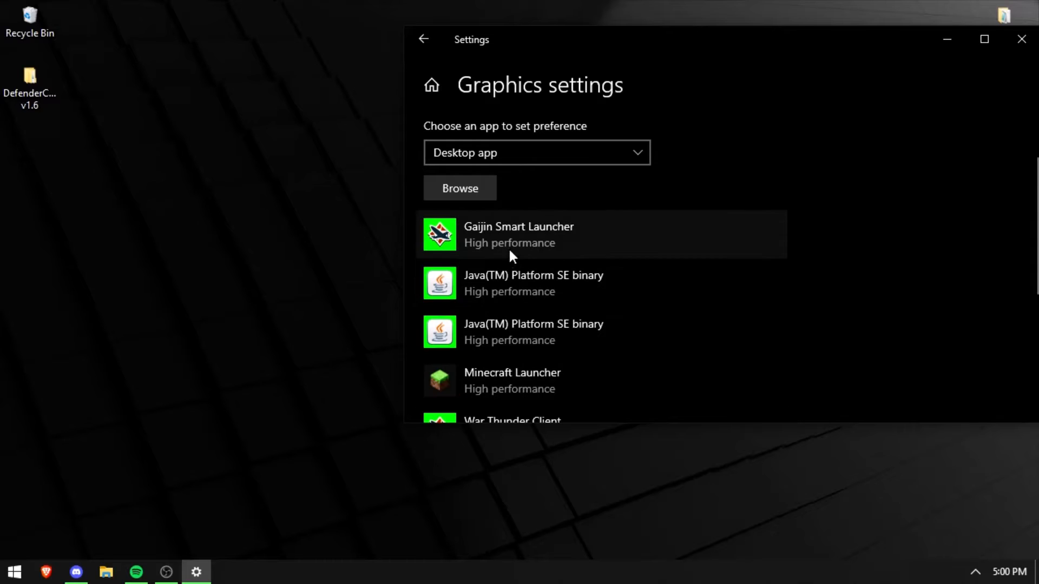
scroll(536, 266, "down", 3)
scroll(519, 222, "up", 5)
left_click(476, 249)
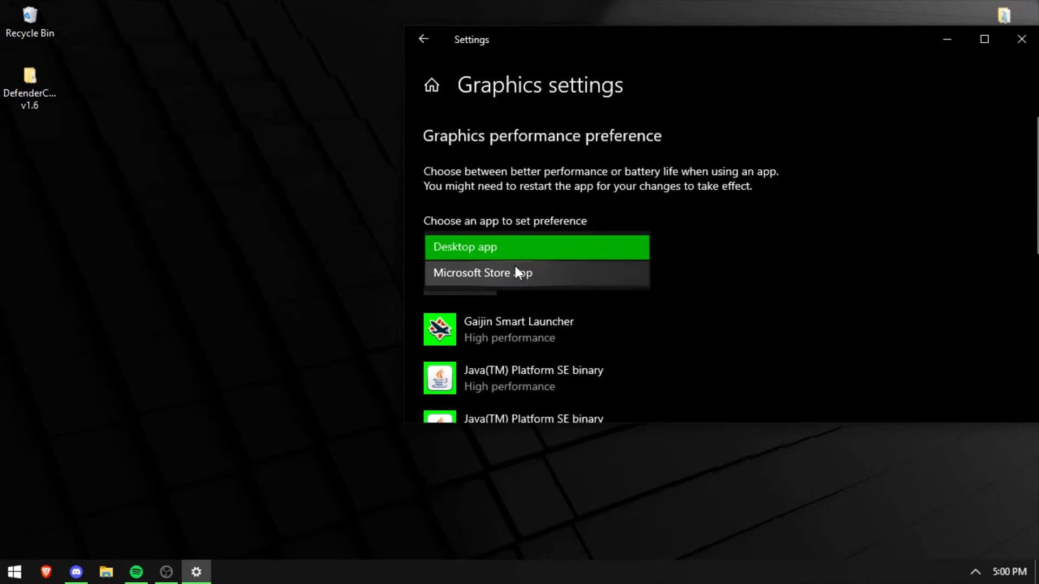
left_click(614, 309)
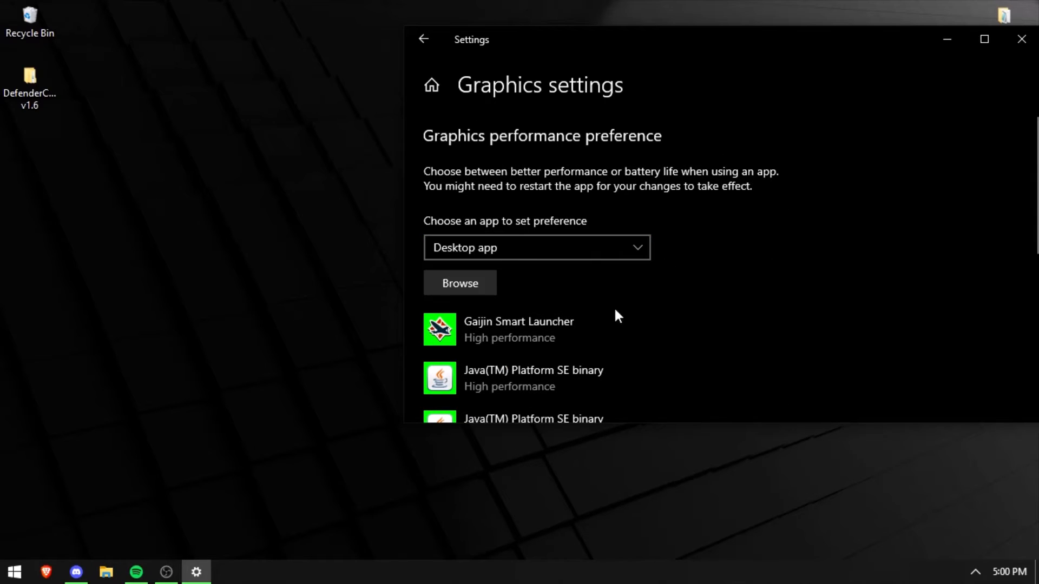
left_click(518, 252)
left_click(486, 273)
left_click(548, 252)
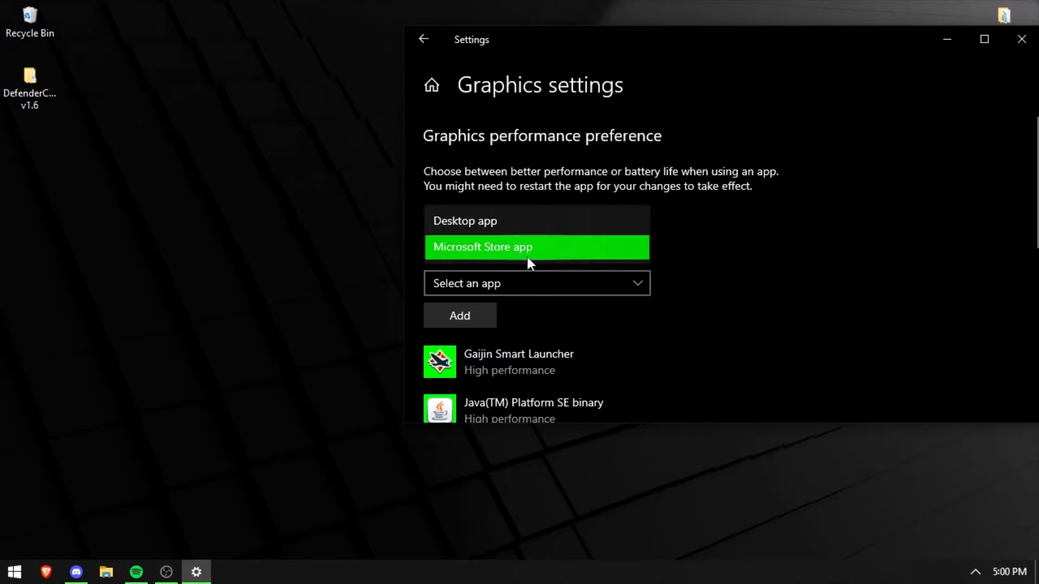
left_click(516, 221)
left_click(531, 247)
left_click(512, 273)
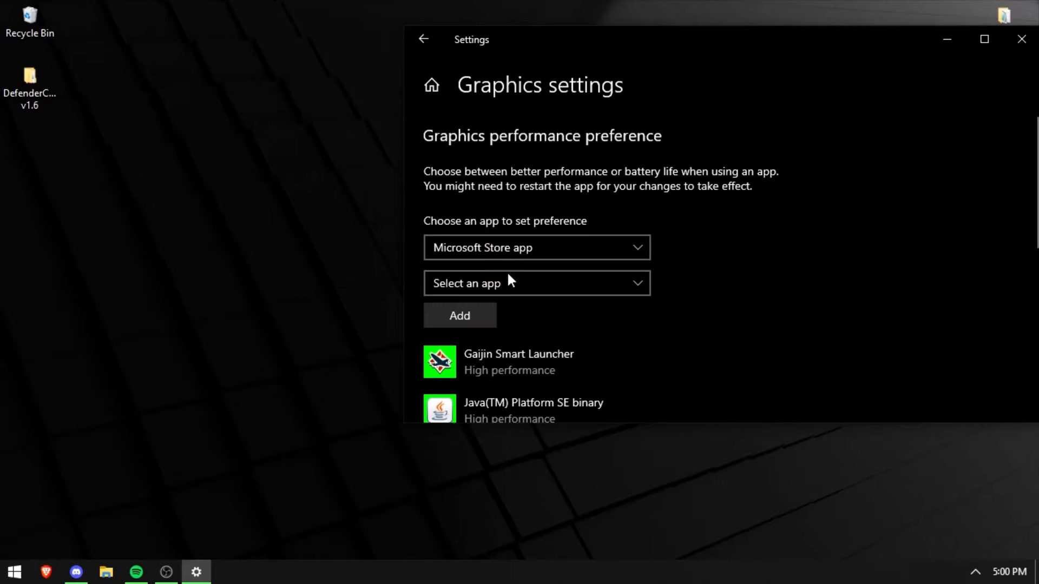
- Add Video editor to the graphics preference list and save its preference as High performance
left_click(521, 284)
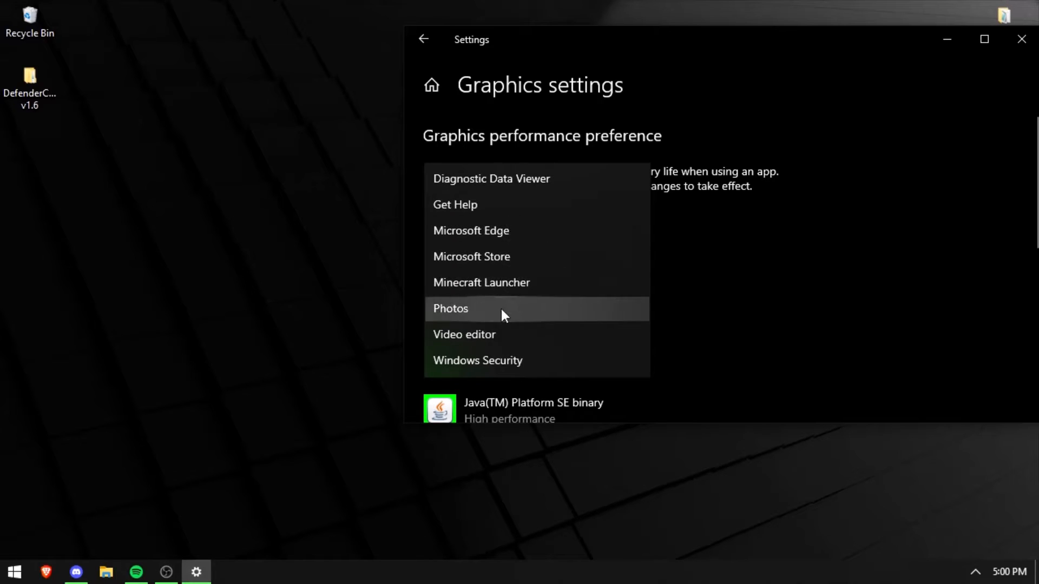
left_click(513, 345)
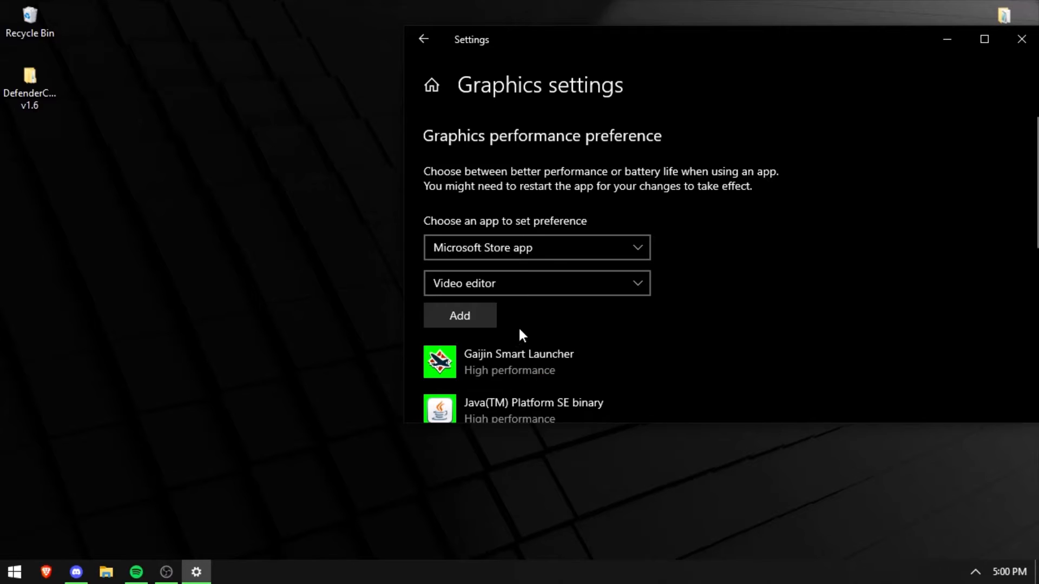
scroll(521, 331, "down", 7)
scroll(580, 317, "up", 5)
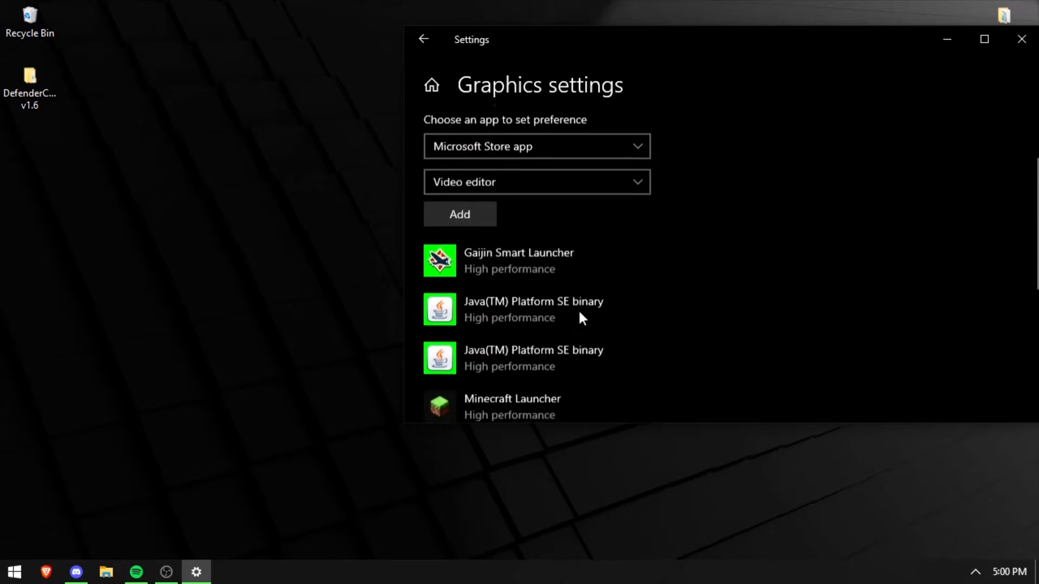
scroll(484, 227, "down", 2)
scroll(485, 221, "down", 2)
left_click(584, 284)
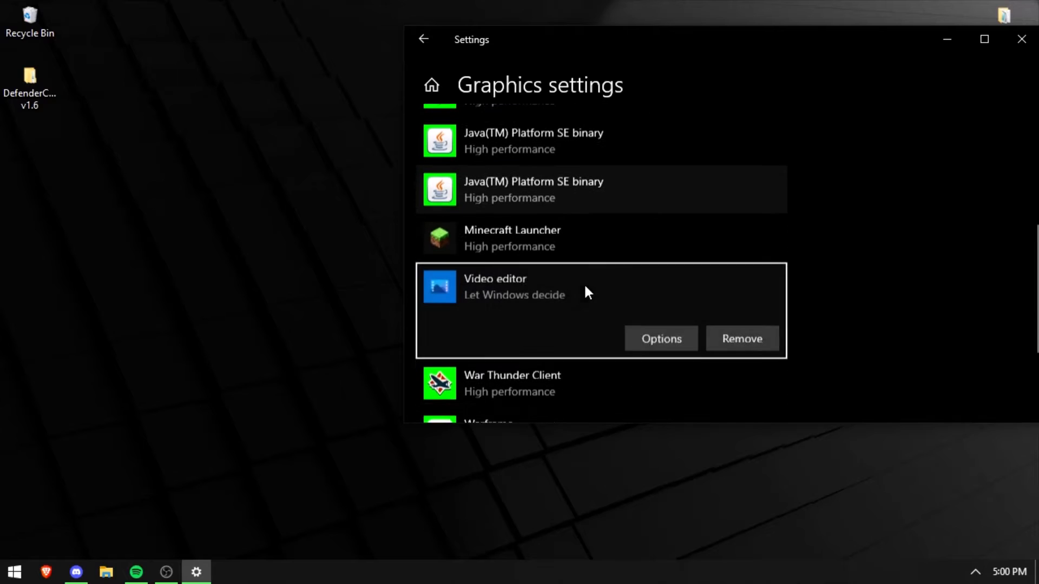
left_click(658, 337)
left_click(627, 260)
left_click(636, 309)
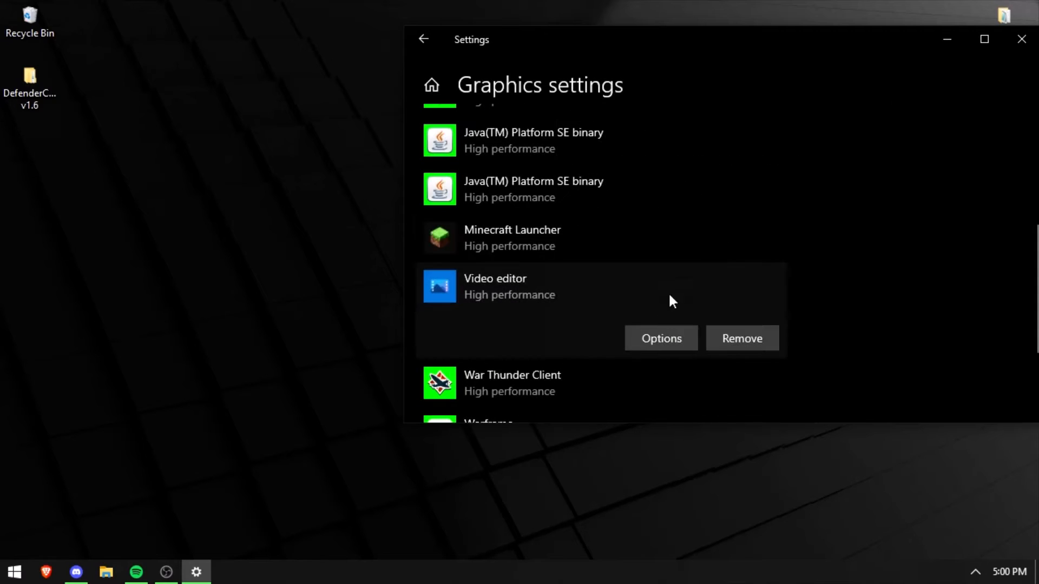
- Return to the Display settings, look through them and open the Storage settings
scroll(541, 227, "up", 6)
left_click(429, 31)
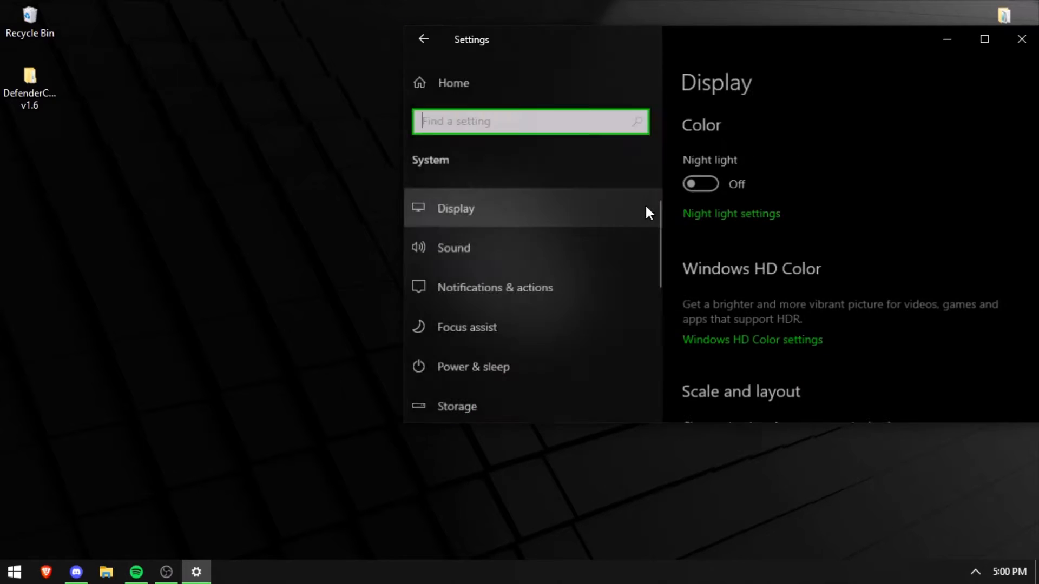
scroll(714, 242, "down", 8)
scroll(716, 243, "down", 3)
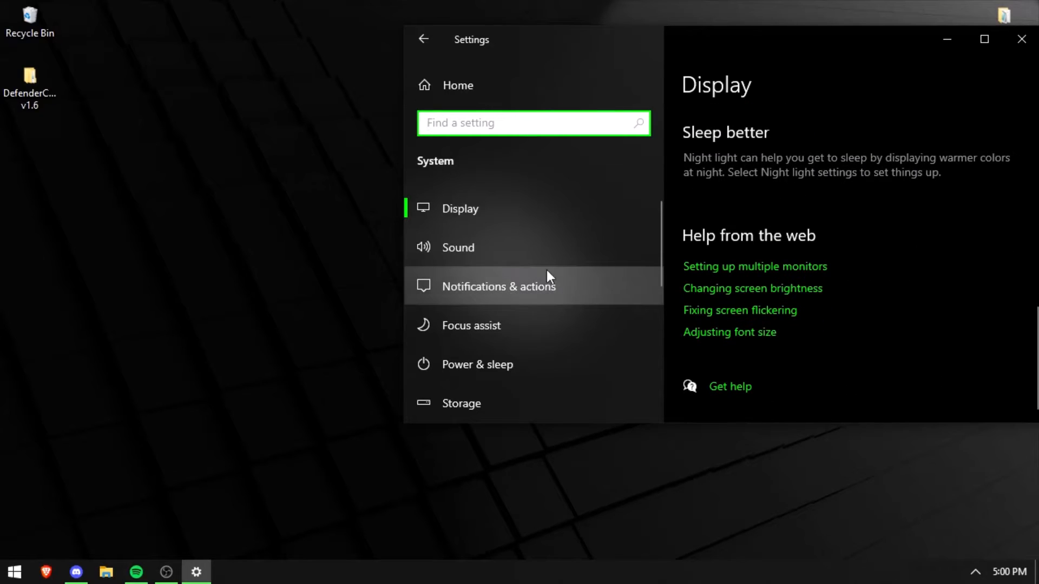
scroll(604, 300, "down", 3)
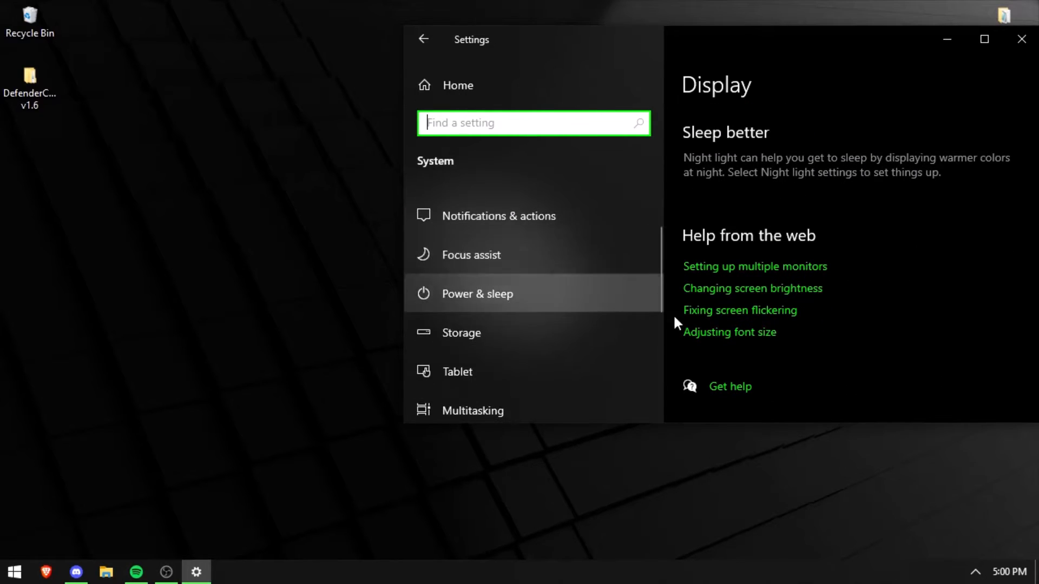
scroll(935, 226, "up", 9)
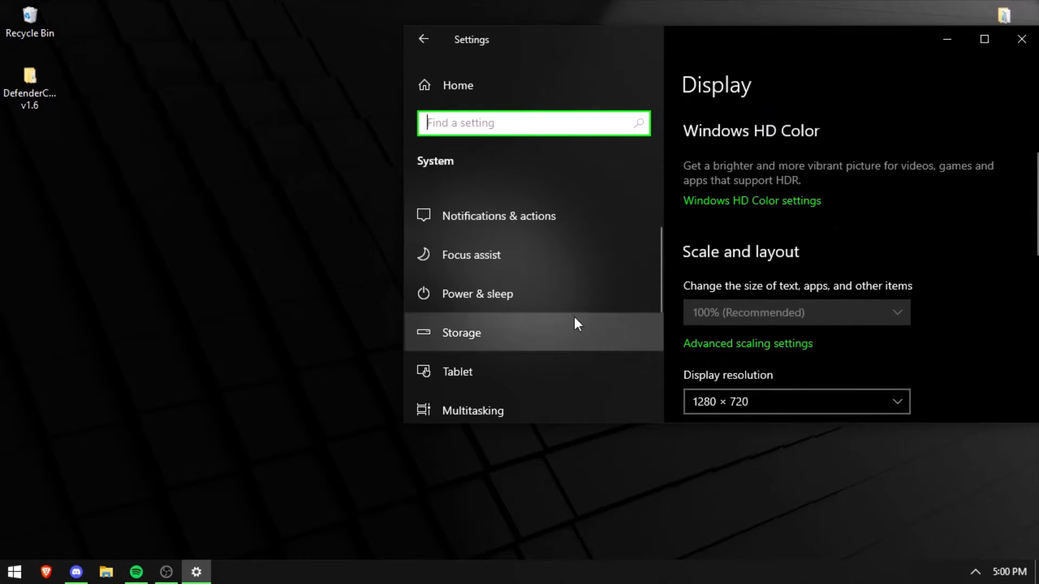
scroll(568, 295, "down", 2)
left_click(424, 269)
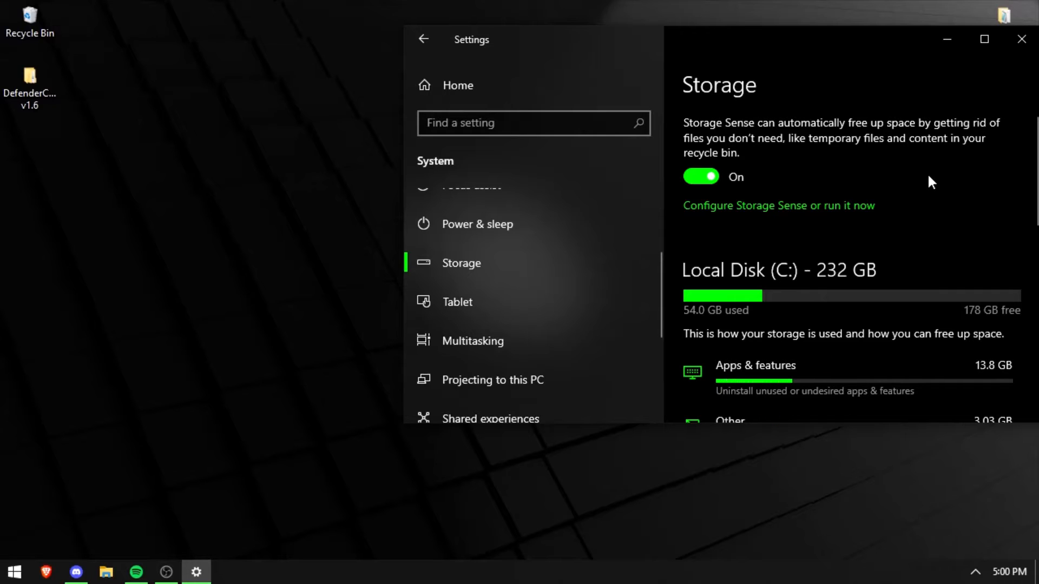
- Show more storage categories for Local Disk (C:) and open the System & reserved details
scroll(928, 176, "down", 5)
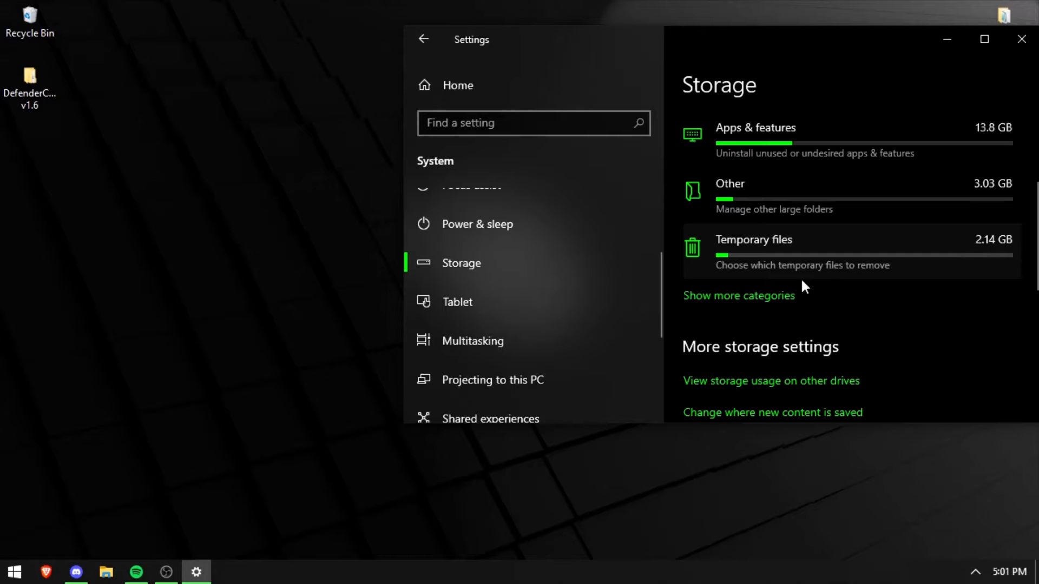
left_click(688, 296)
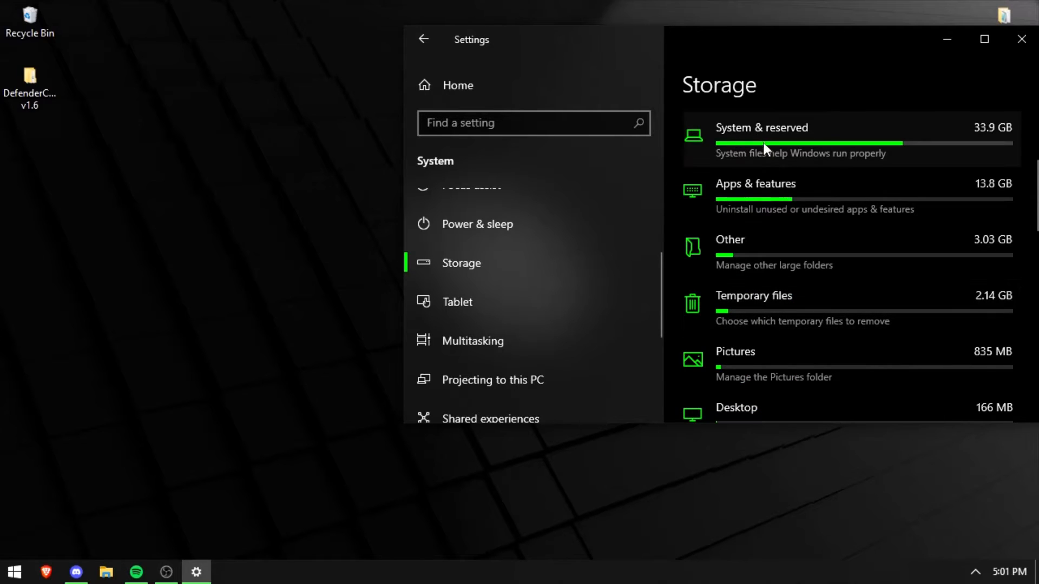
left_click(840, 131)
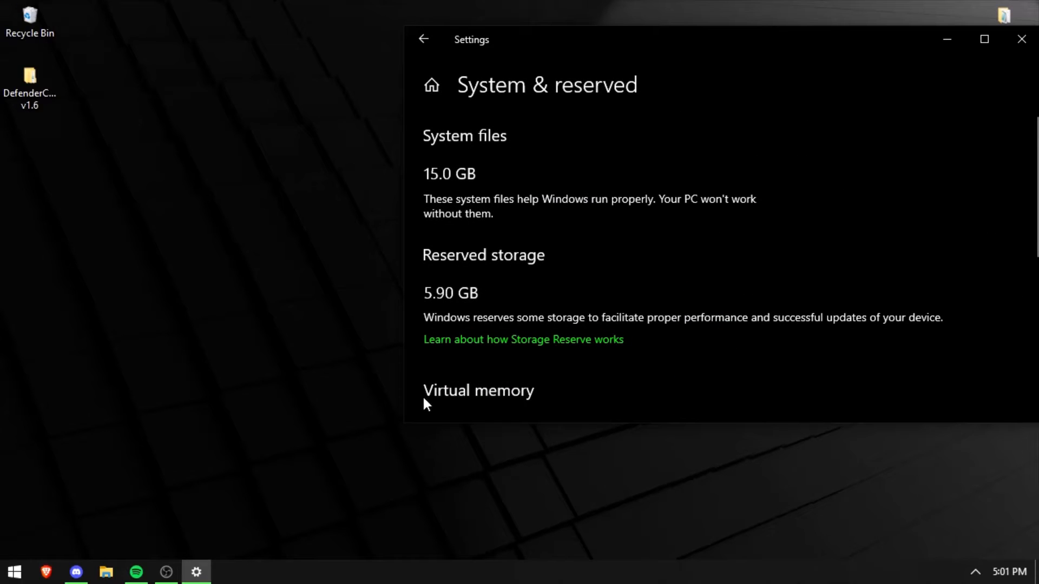
scroll(454, 389, "down", 3)
scroll(498, 252, "down", 1)
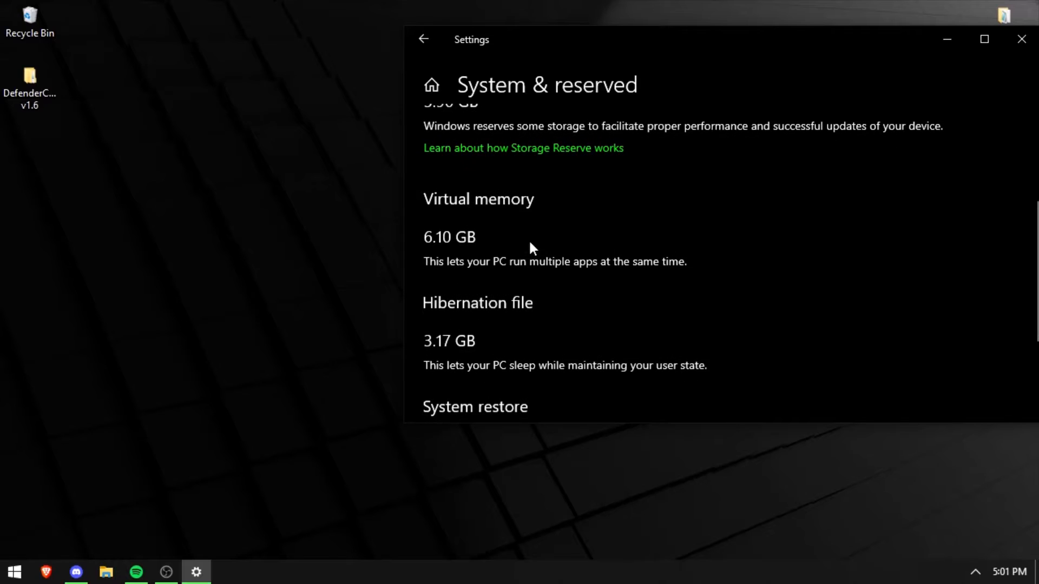
left_click(137, 572)
left_click(755, 143)
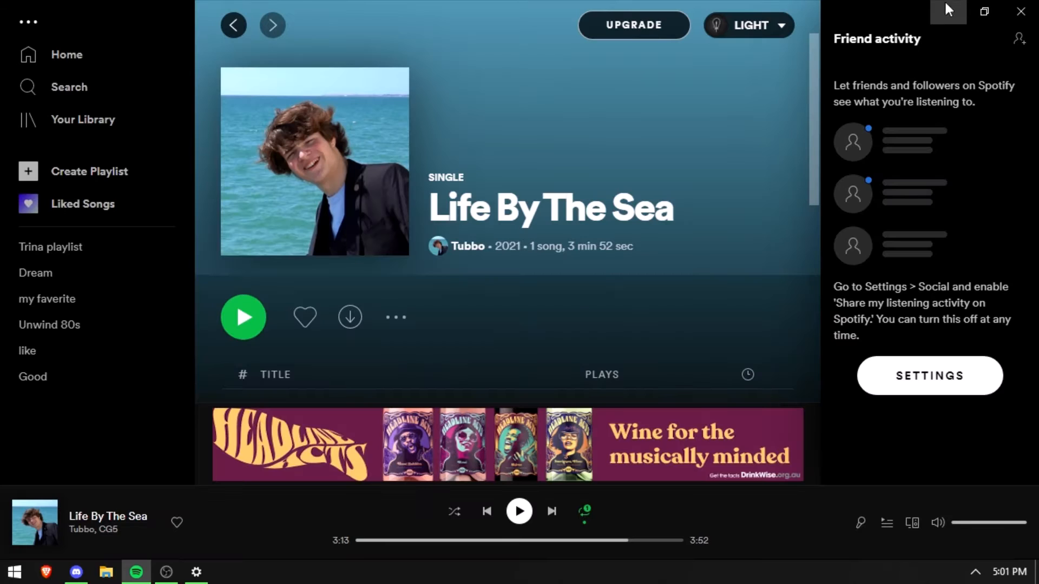
left_click(953, 2)
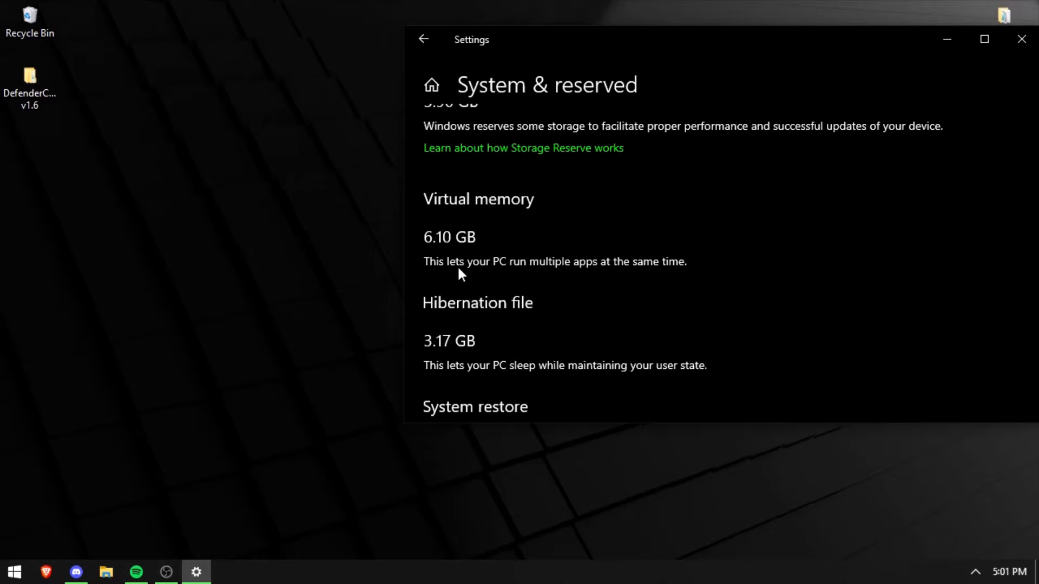
- Examine the system files, reserved storage, virtual memory, hibernation file and system restore sections
scroll(614, 244, "up", 2)
scroll(755, 307, "down", 1)
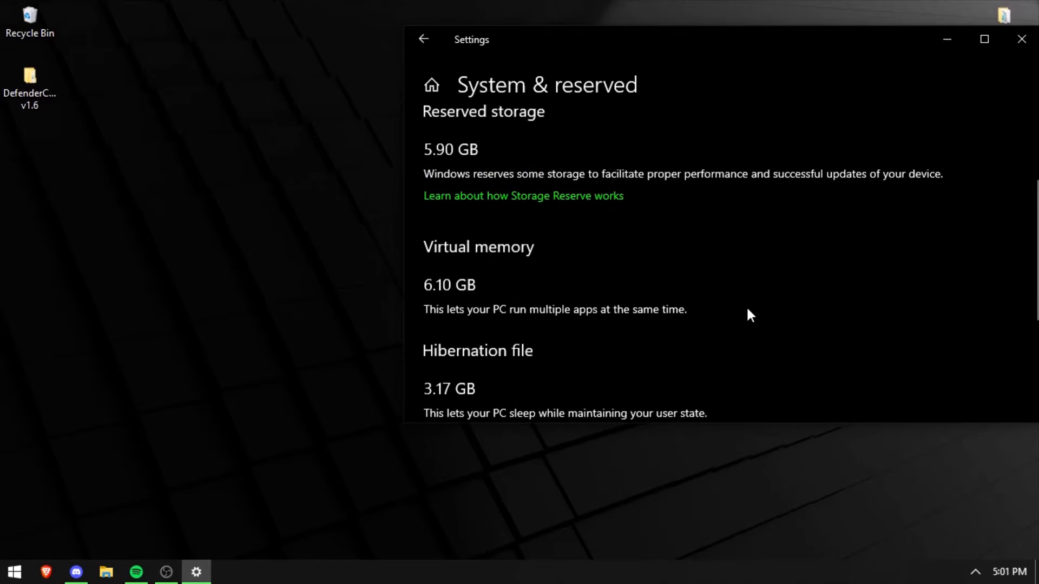
scroll(749, 316, "down", 2)
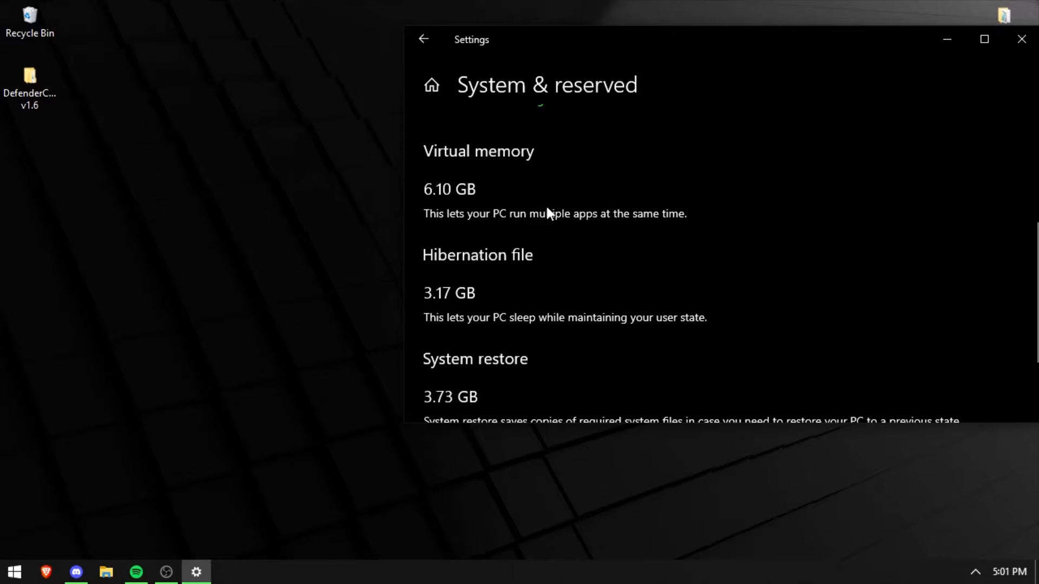
scroll(539, 209, "down", 2)
scroll(537, 203, "up", 7)
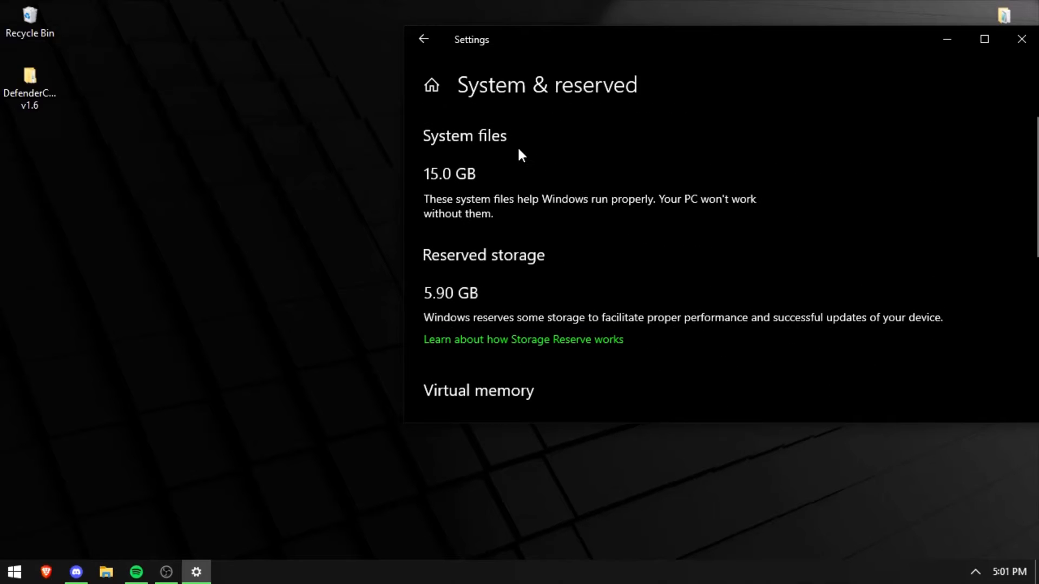
- Return to the Storage settings, look through the storage categories of Local Disk (C:) and close Settings
left_click(425, 42)
scroll(795, 252, "down", 5)
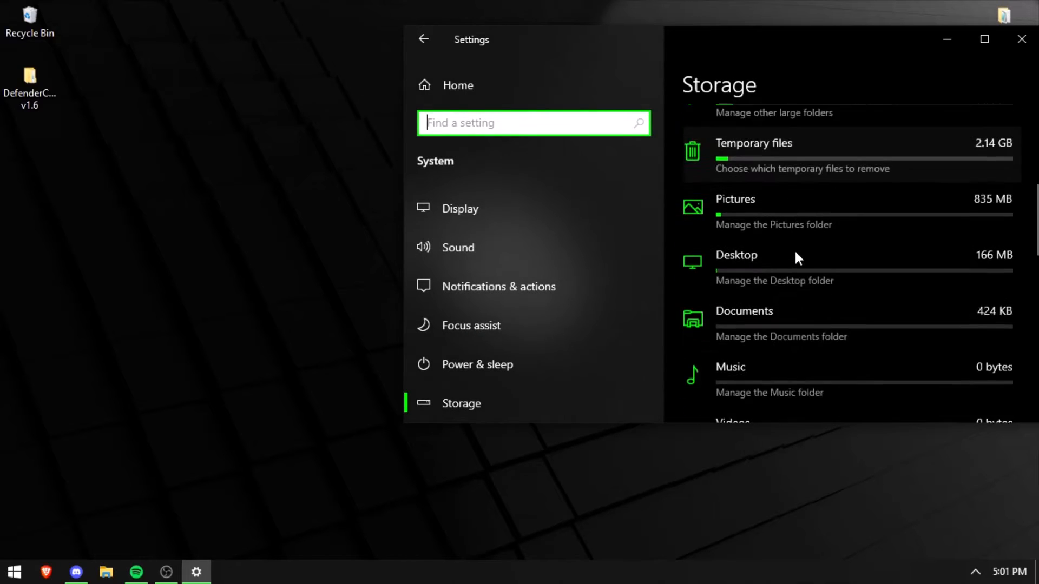
scroll(796, 248, "down", 10)
scroll(806, 222, "up", 9)
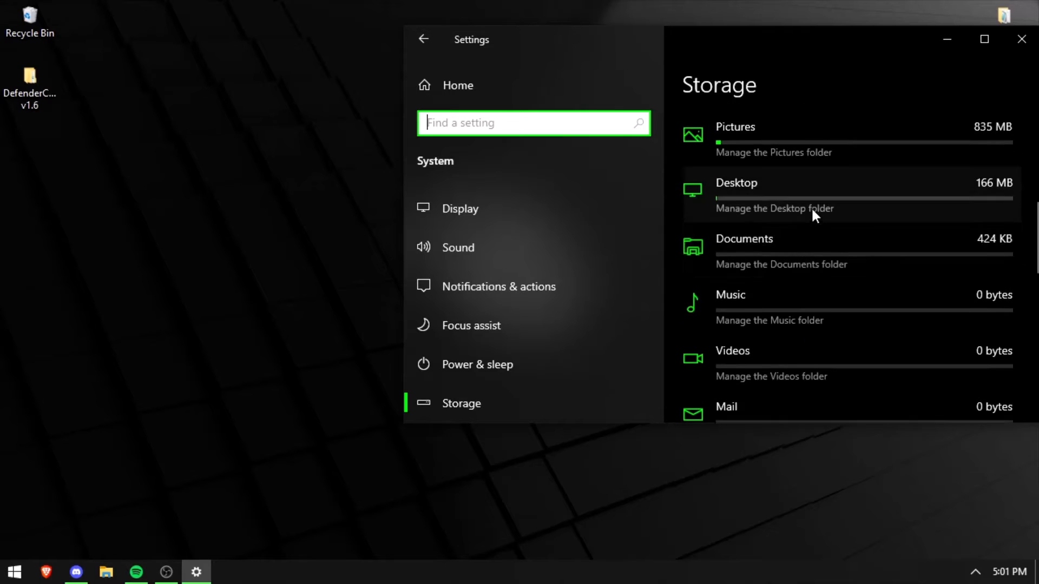
scroll(814, 214, "up", 5)
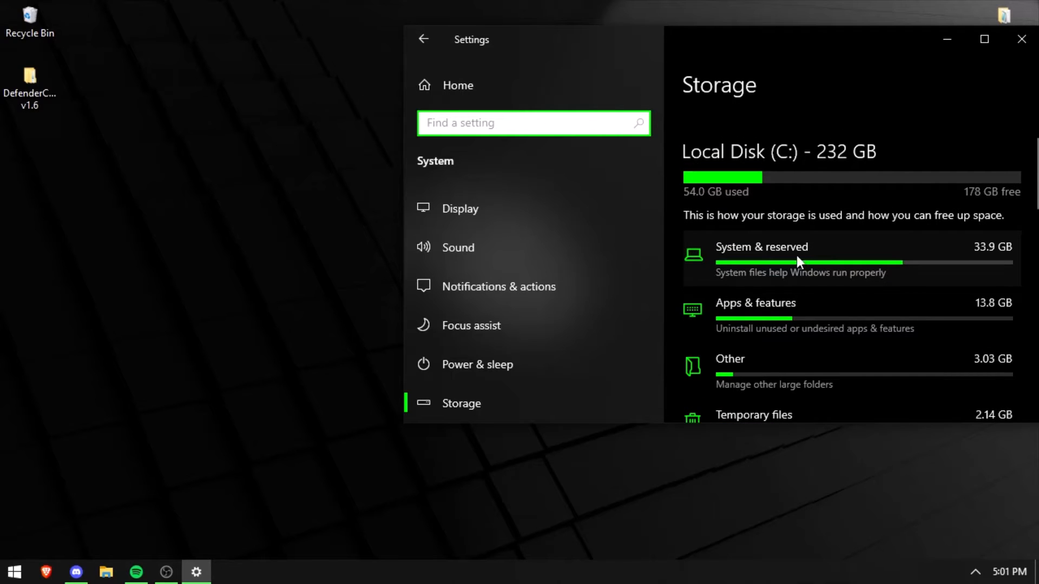
left_click(1021, 39)
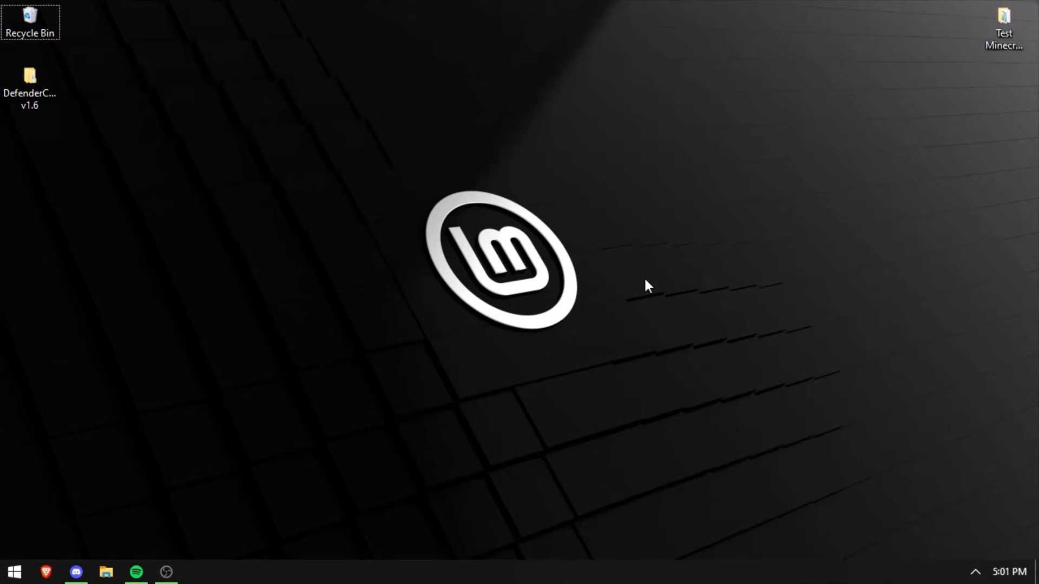
- Open the Run dialog and move it to the middle of the desktop
key("super+r")
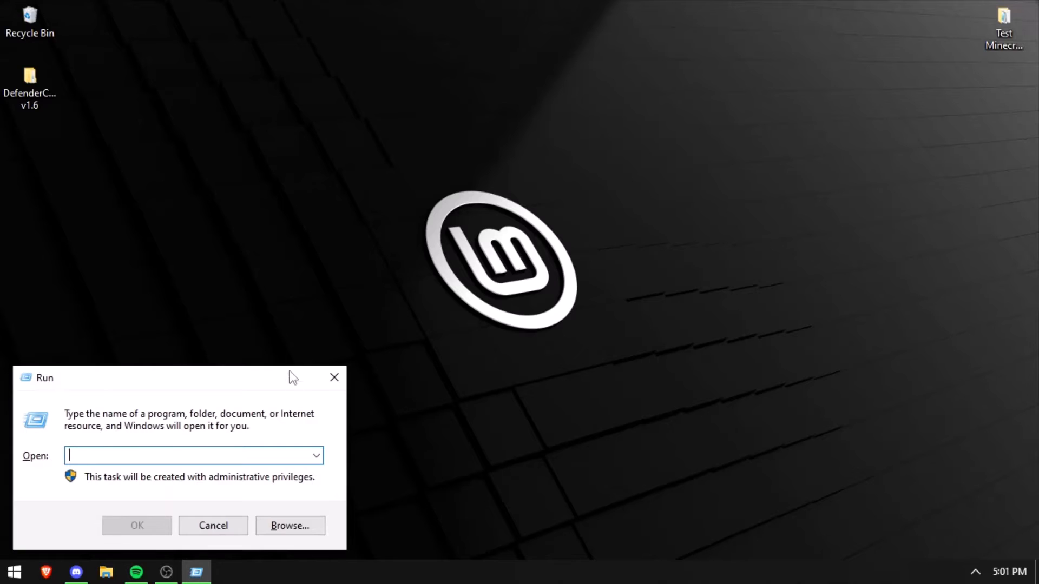
left_click_drag(373, 362, 647, 240)
- Search Windows for the Run app and open it from the results
key("super")
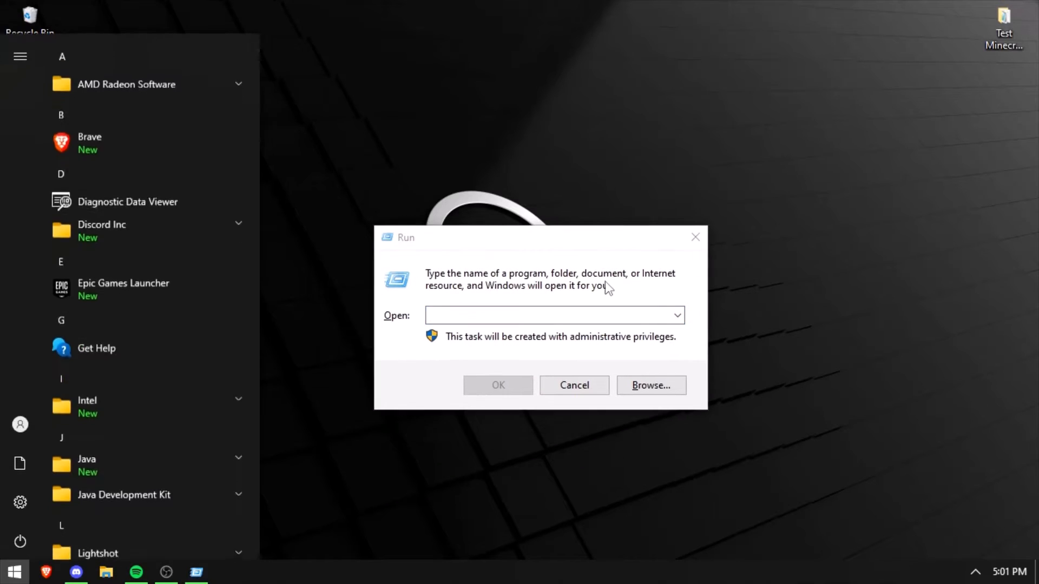
type("re")
key("BackSpace")
key("BackSpace")
type("e")
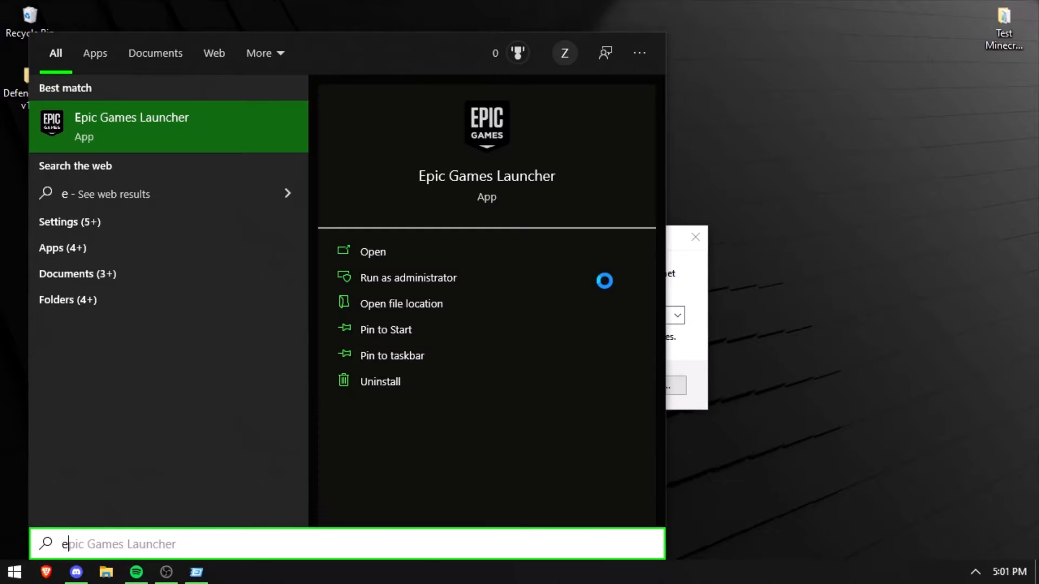
key("BackSpace")
type("eu")
key("BackSpace")
key("BackSpace")
type("run")
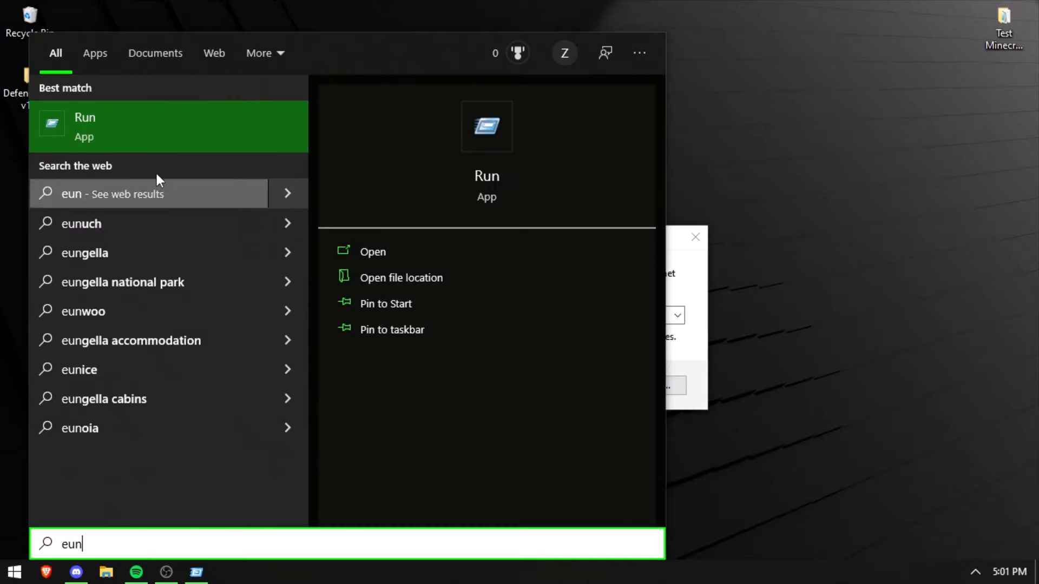
key("Return")
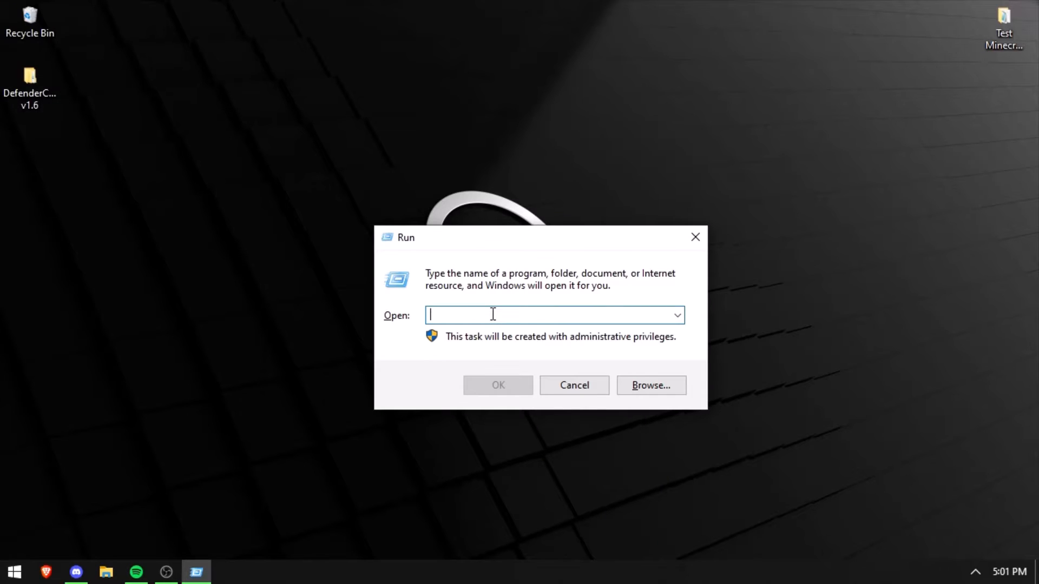
- Run temp to open the Windows Temp folder and select the catalog file in it
type("temp")
key("Return")
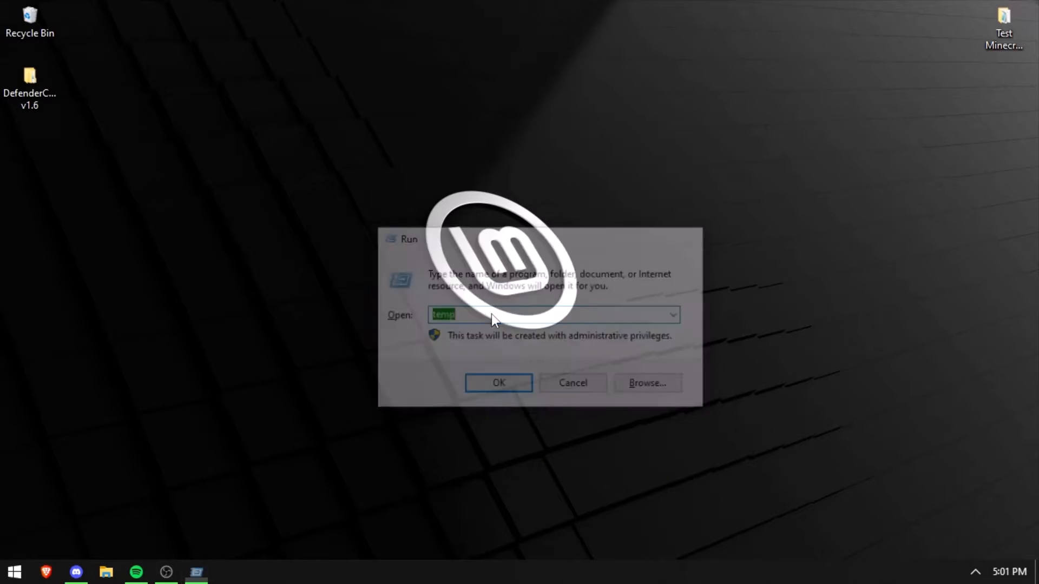
left_click_drag(471, 374, 380, 321)
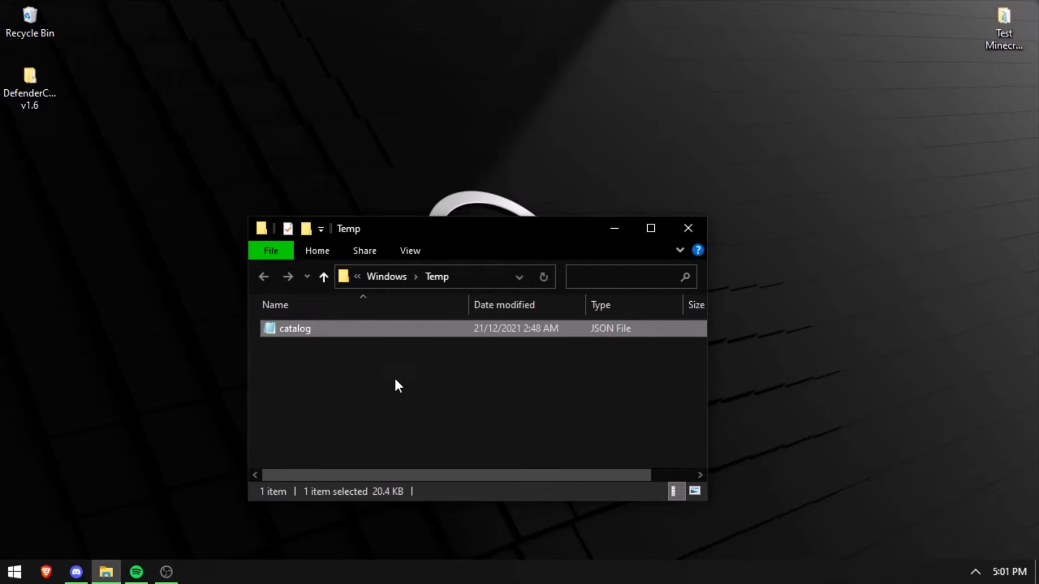
- Delete the selected catalog file and close the Windows Temp folder
key("Delete")
left_click(681, 230)
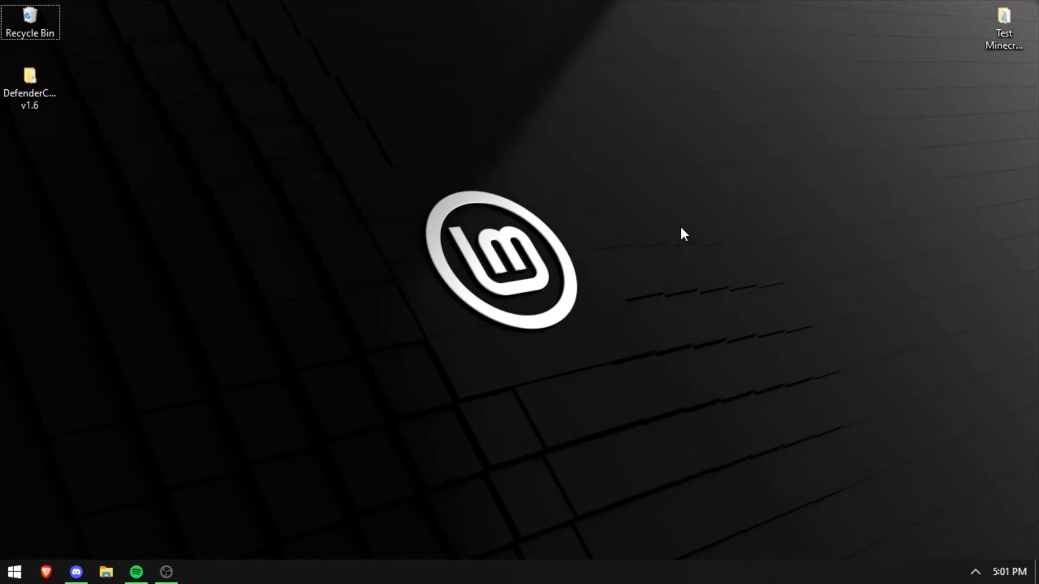
- Open the user's Local Temp folder by running %temp% from the Run dialog
key("super+r")
type("%te")
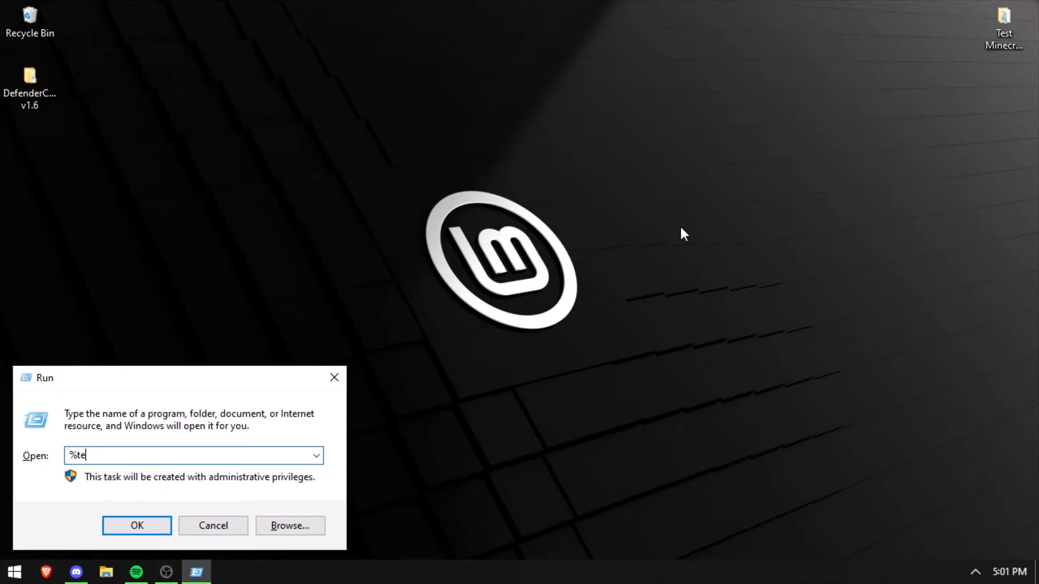
key("Return")
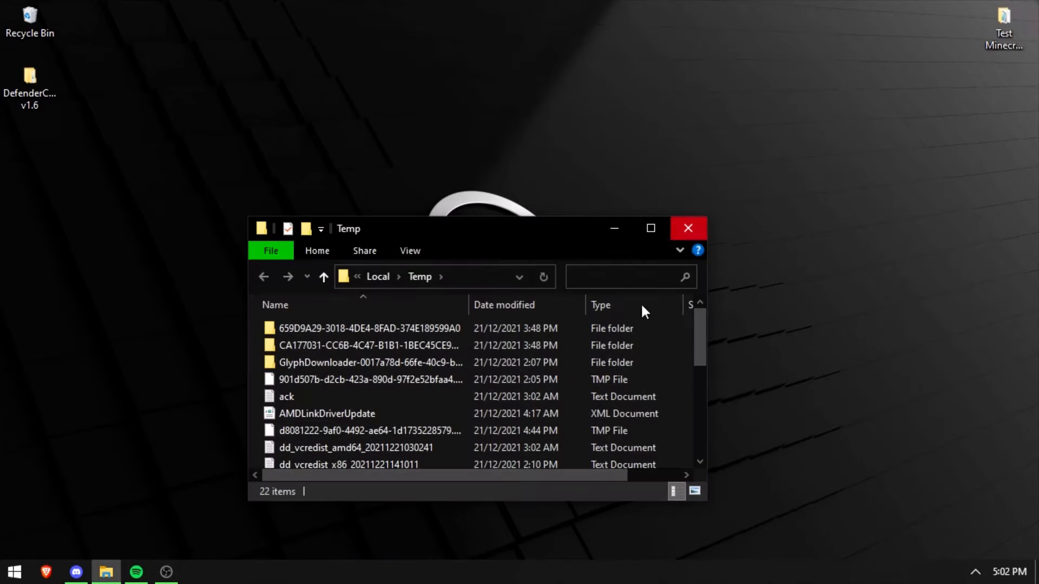
- Delete all files in the Local Temp folder, skipping the one in use by Discord, and close the folder
scroll(622, 335, "down", 5)
key("ctrl+a")
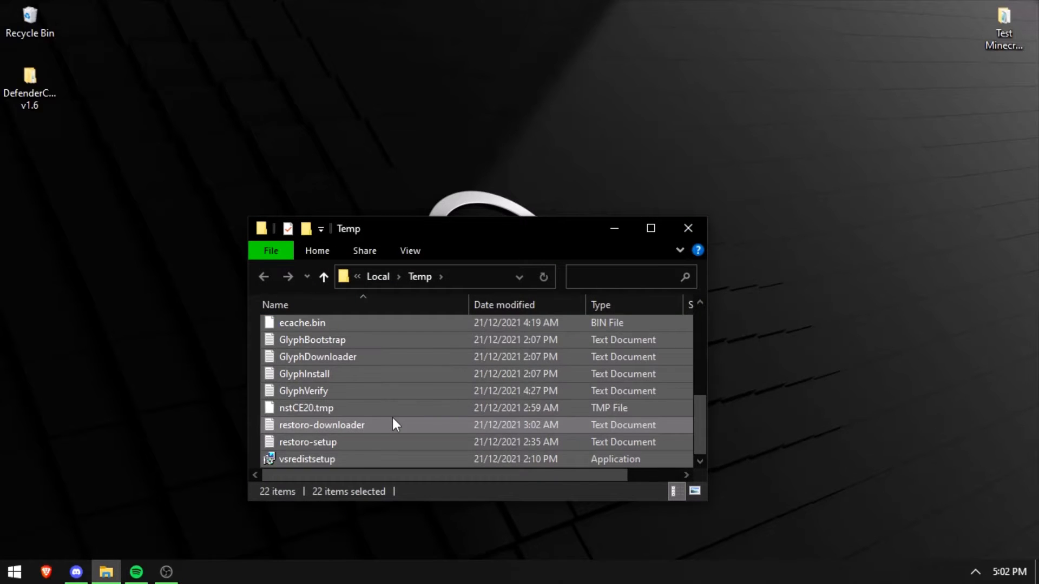
scroll(392, 418, "up", 5)
key("Delete")
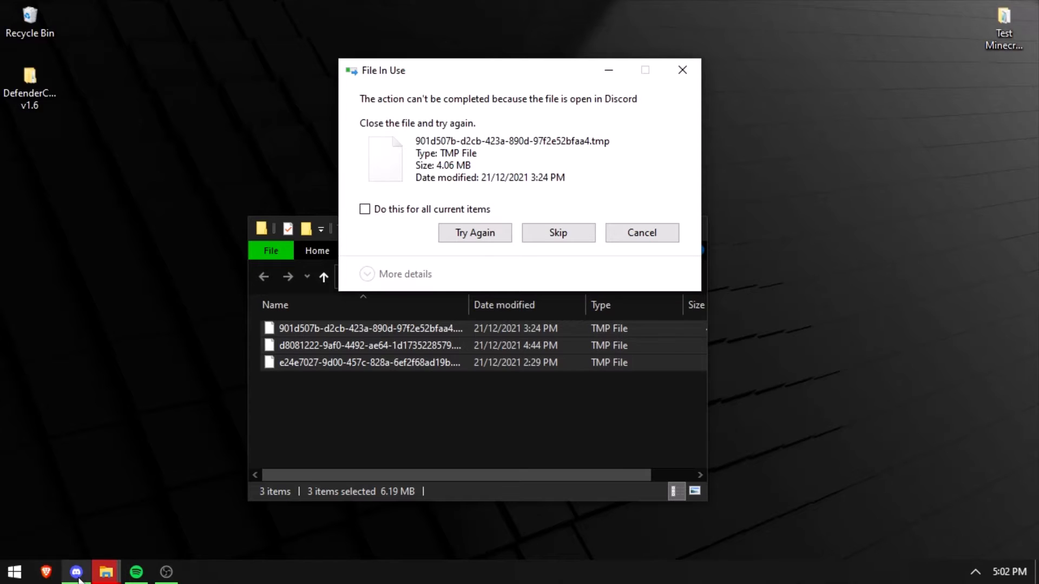
left_click(554, 234)
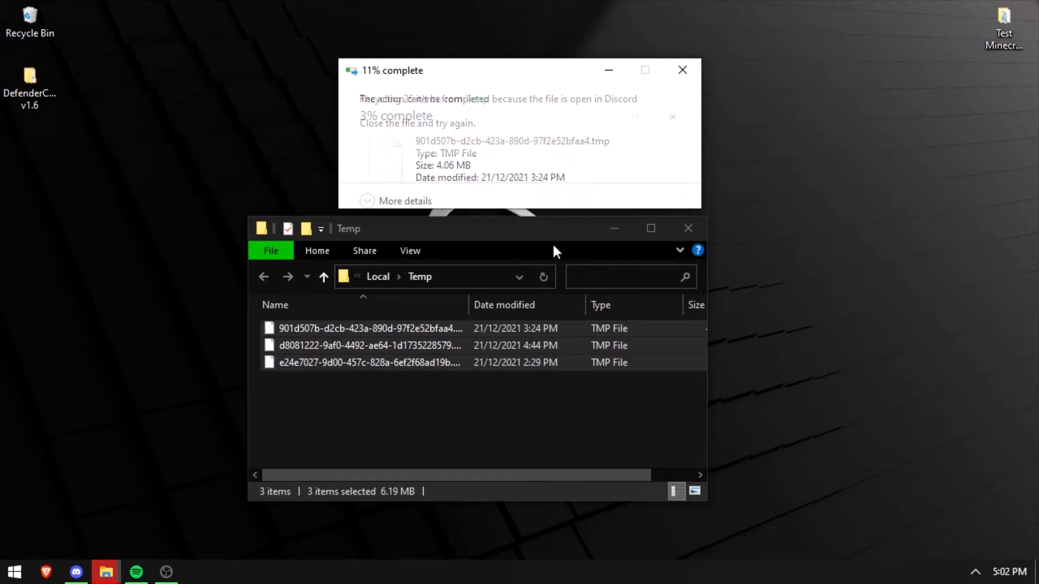
left_click(443, 388)
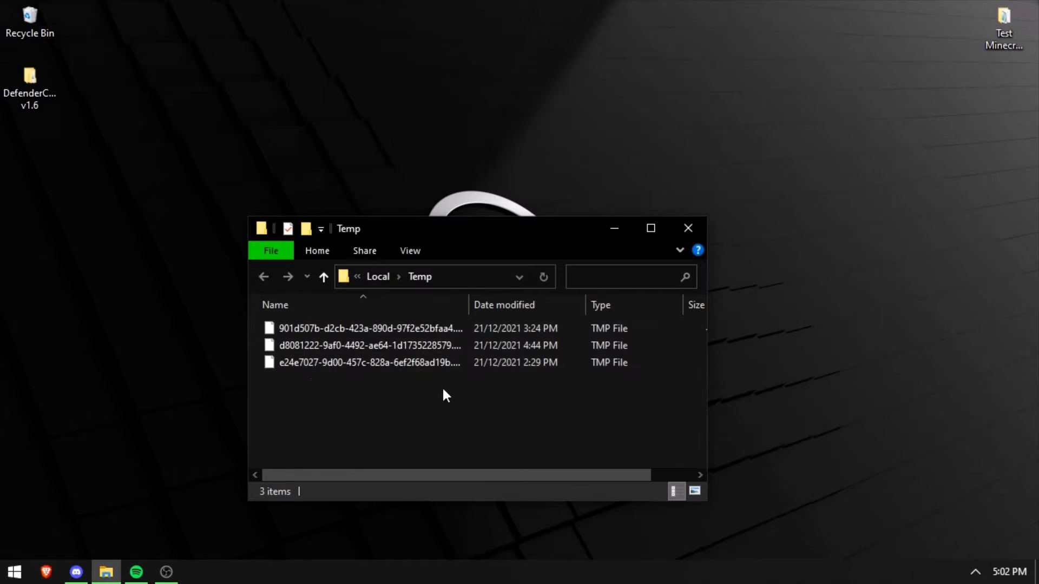
left_click(688, 228)
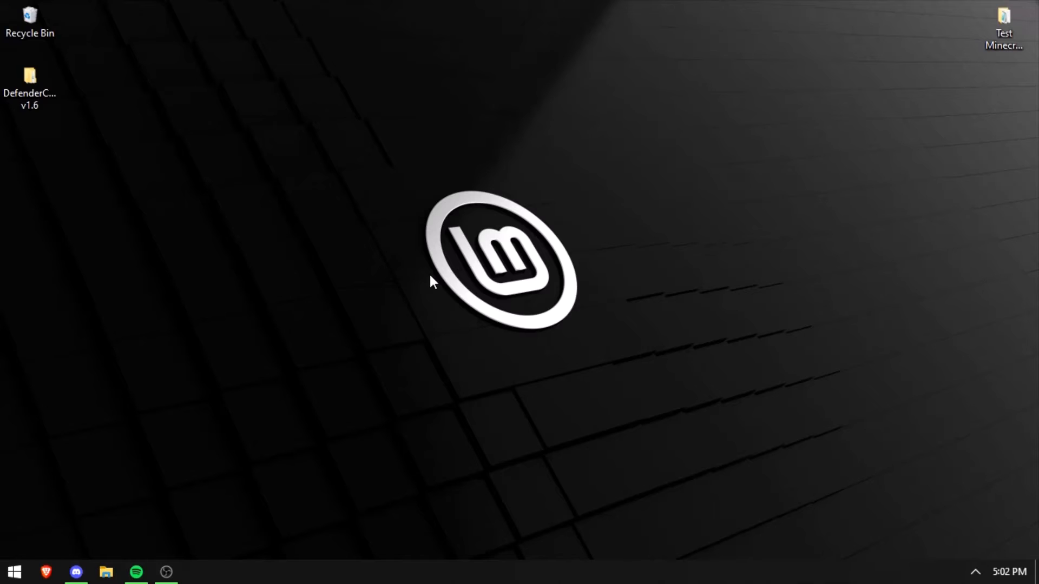
- Search Windows for "per", open Adjust the appearance and performance of Windows and move its dialog to the middle of the desktop
key("super")
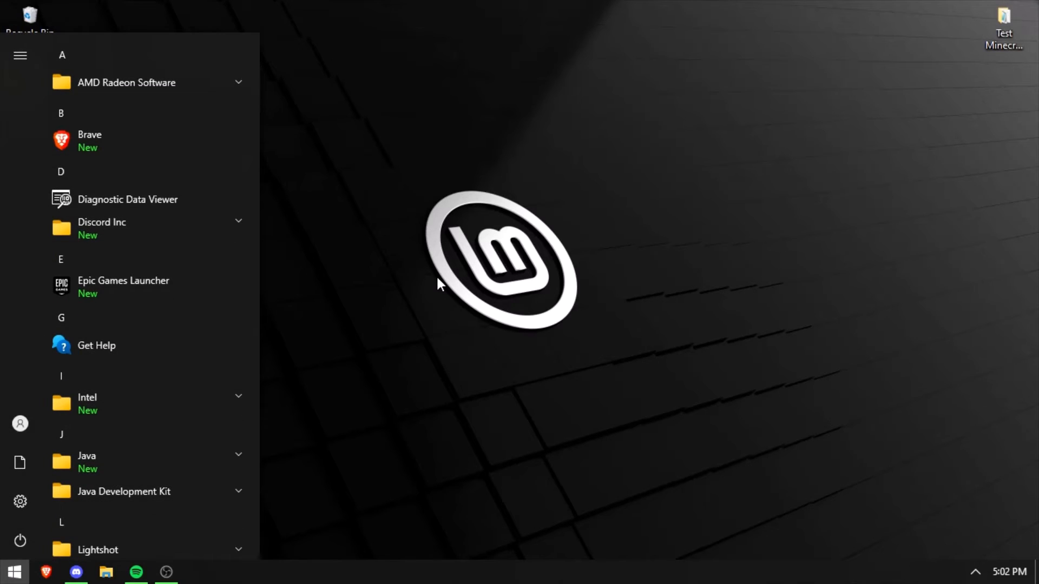
type("per")
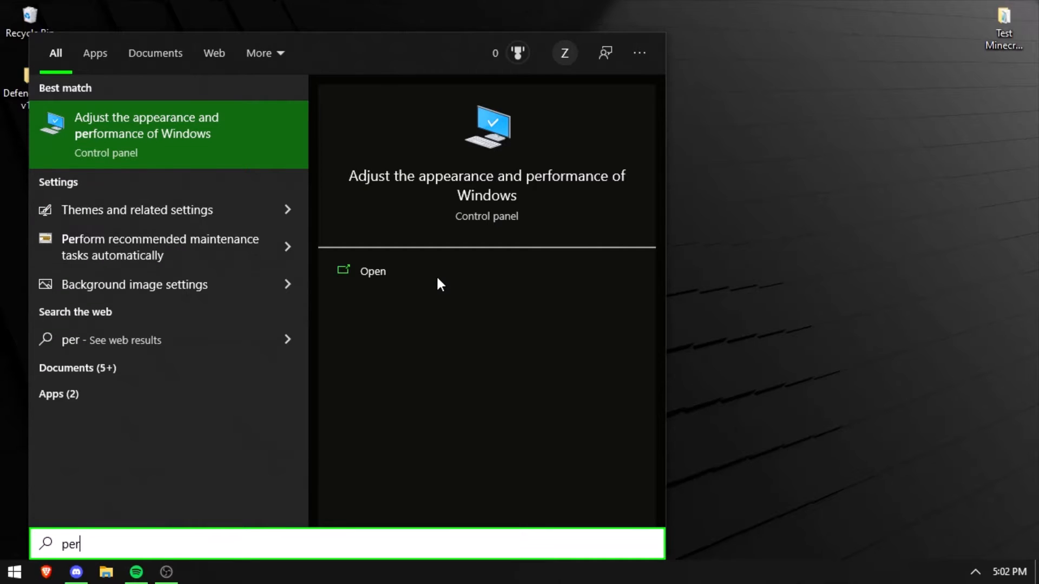
key("Return")
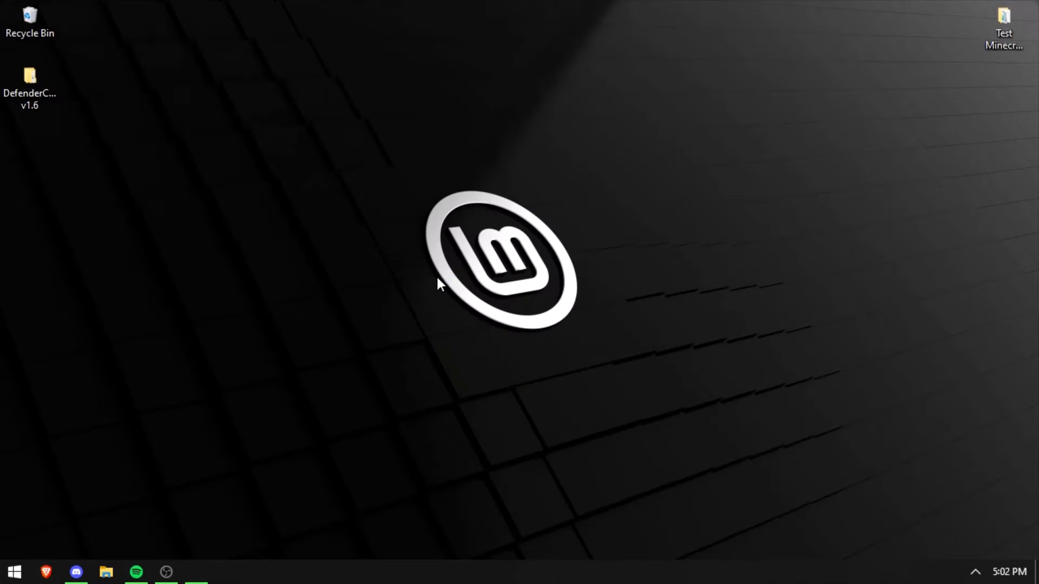
left_click_drag(214, 72, 550, 40)
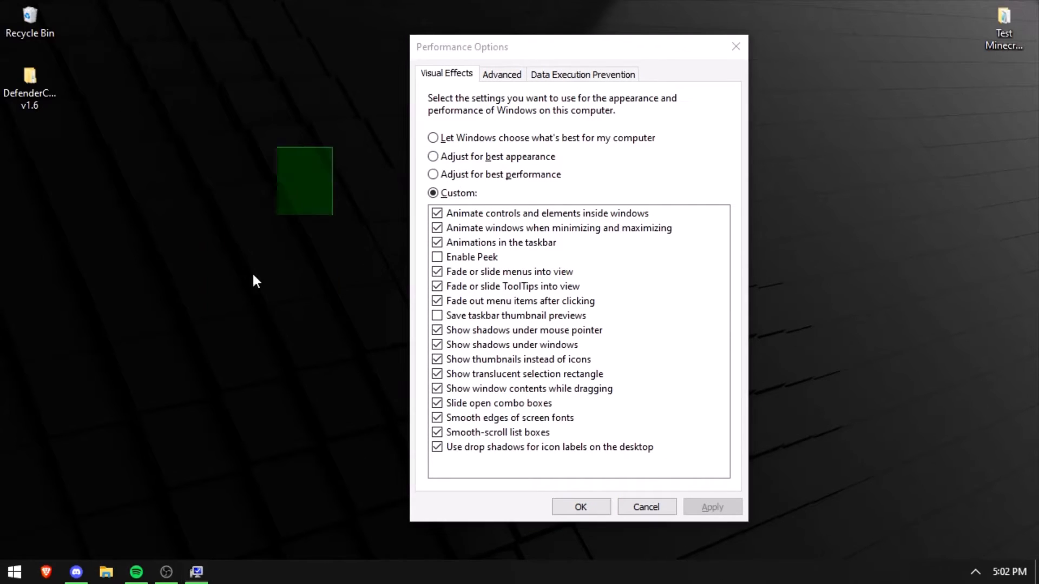
- Open Task Manager, select the Windows Explorer process and close Task Manager
right_click(475, 572)
left_click(540, 508)
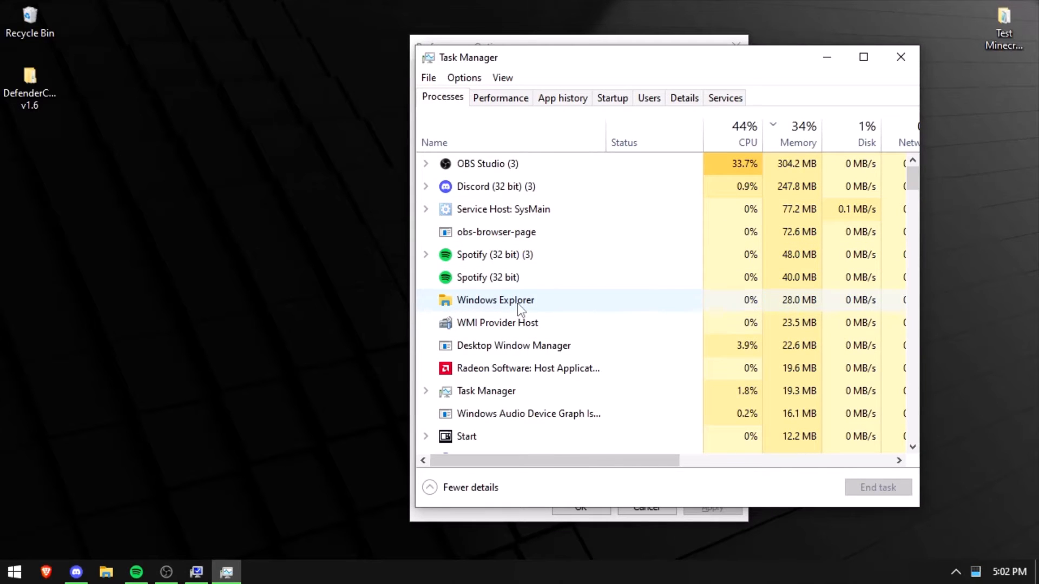
left_click(196, 185)
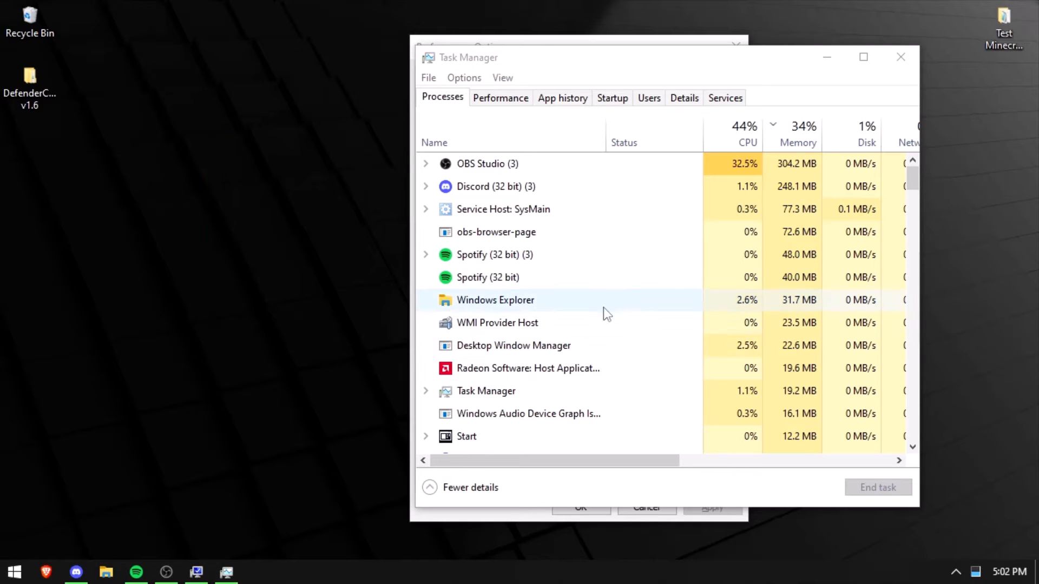
left_click(709, 299)
left_click_drag(537, 63, 546, 122)
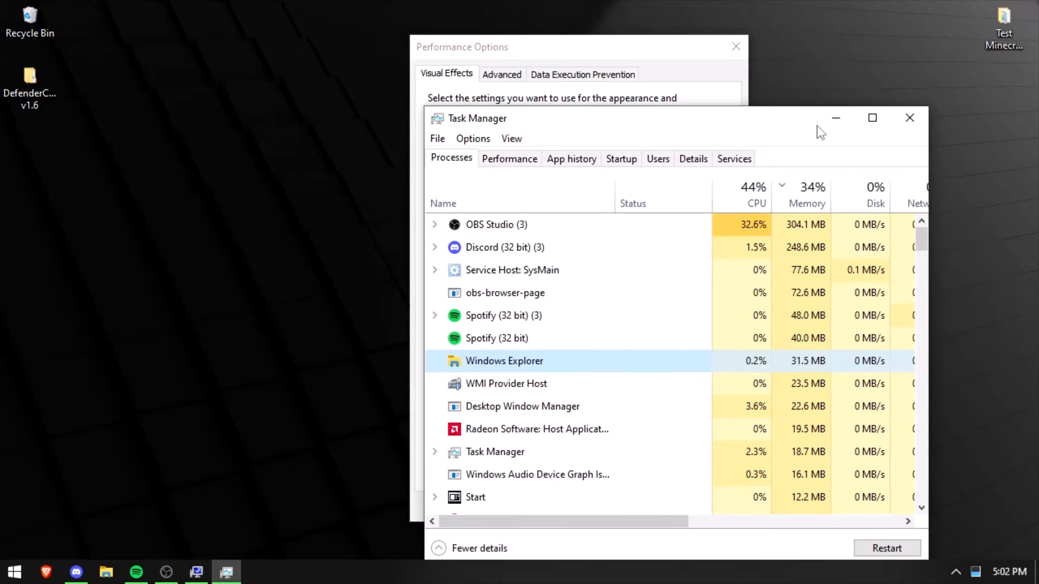
left_click(910, 116)
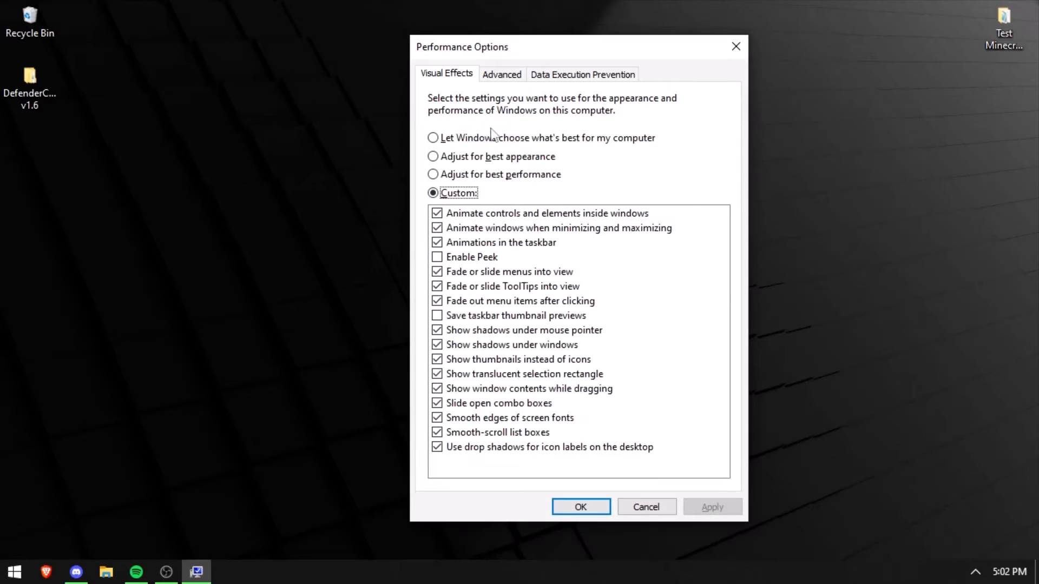
- Open the Virtual Memory settings from the advanced performance options and move the dialog aside
left_click(507, 77)
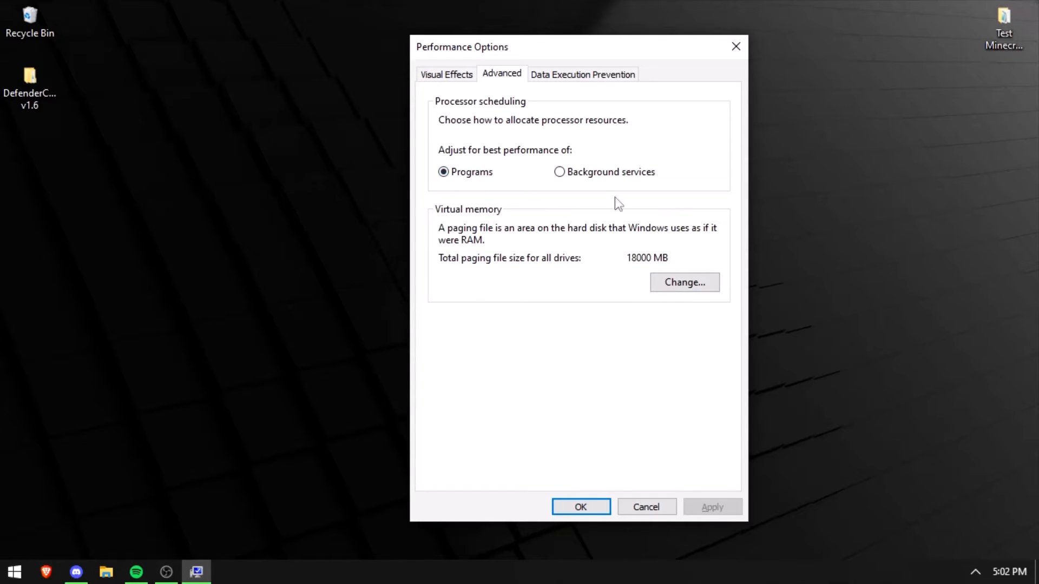
left_click(682, 285)
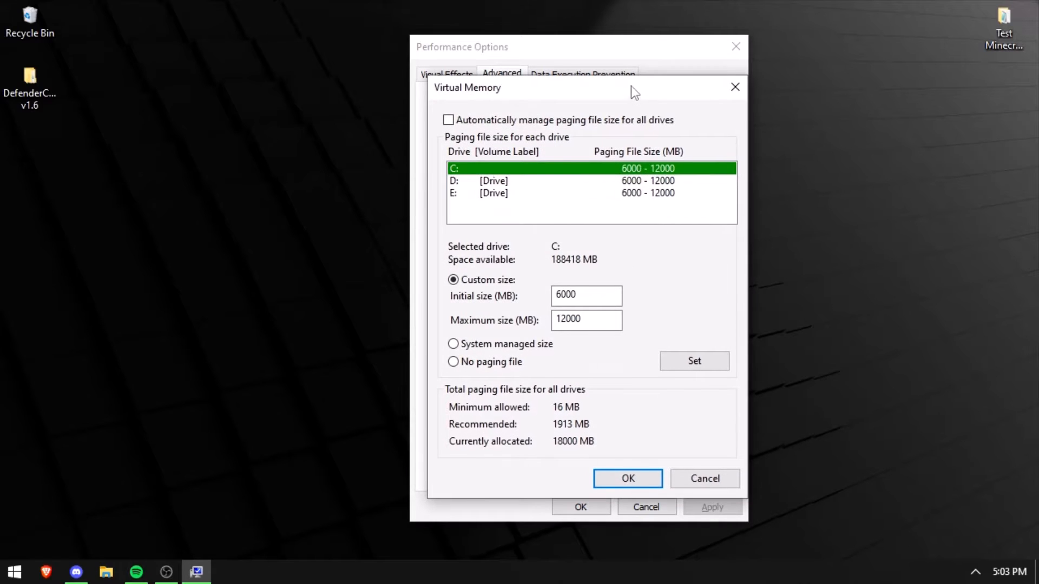
left_click_drag(556, 68, 542, 70)
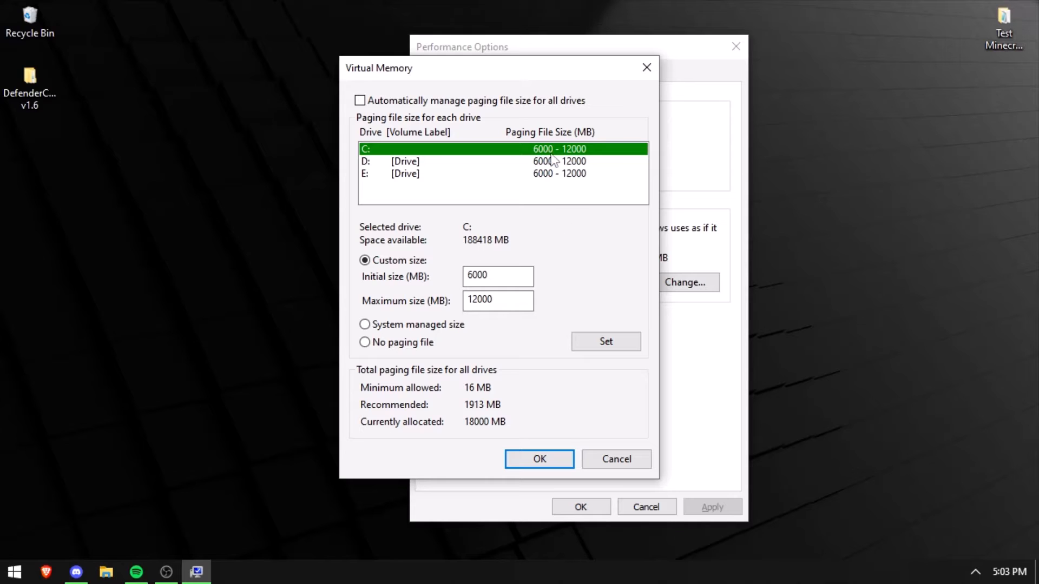
- Examine the paging file settings of drives C:, D: and E: by selecting each in the drive list
left_click(474, 161)
left_click(471, 172)
left_click(470, 153)
left_click(563, 161)
left_click(558, 173)
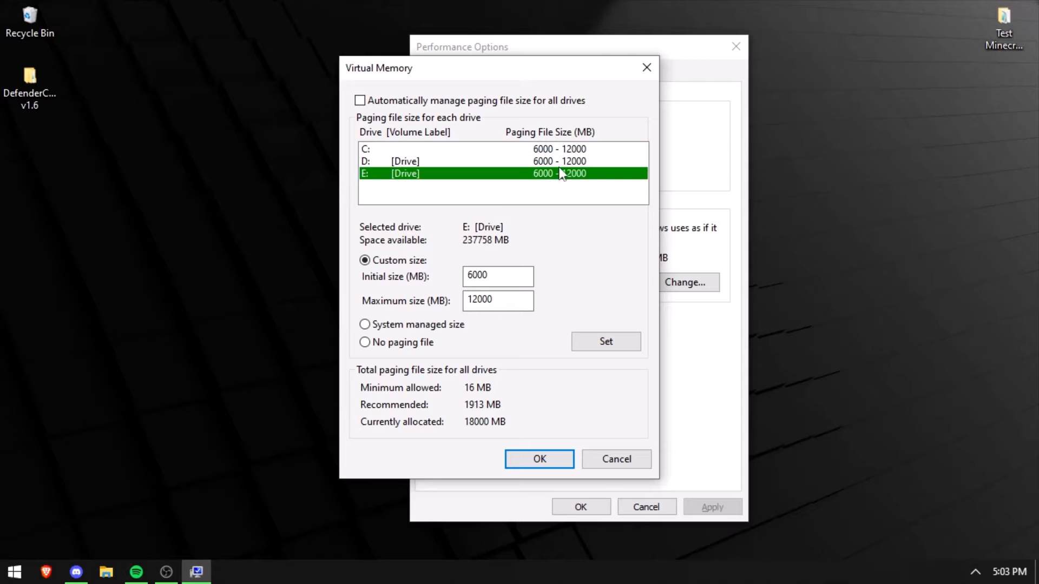
left_click(563, 164)
left_click(574, 173)
left_click(573, 163)
left_click(577, 175)
left_click(579, 163)
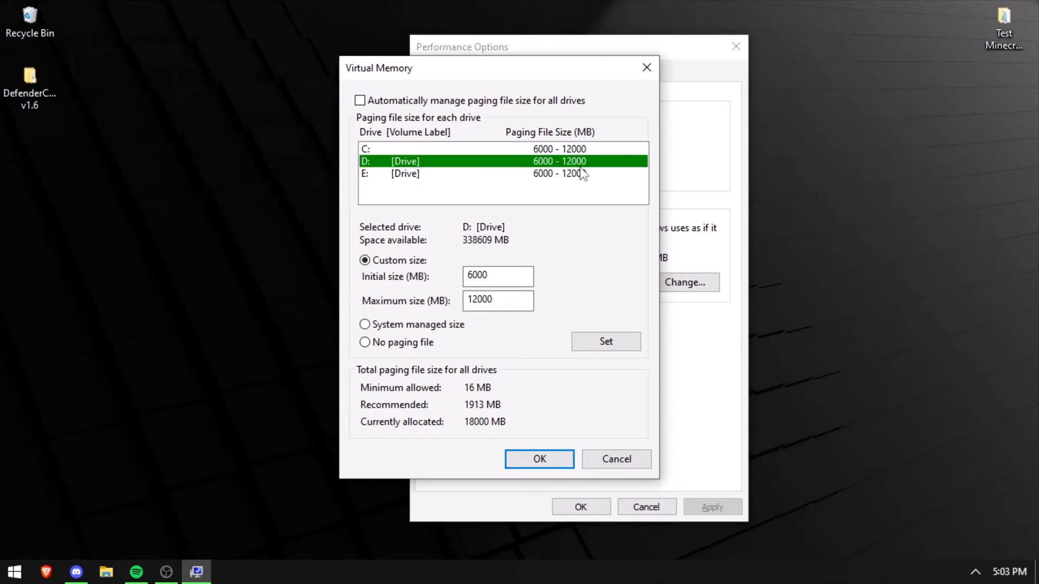
left_click(579, 171)
left_click(581, 163)
left_click(581, 170)
left_click(581, 162)
left_click(576, 174)
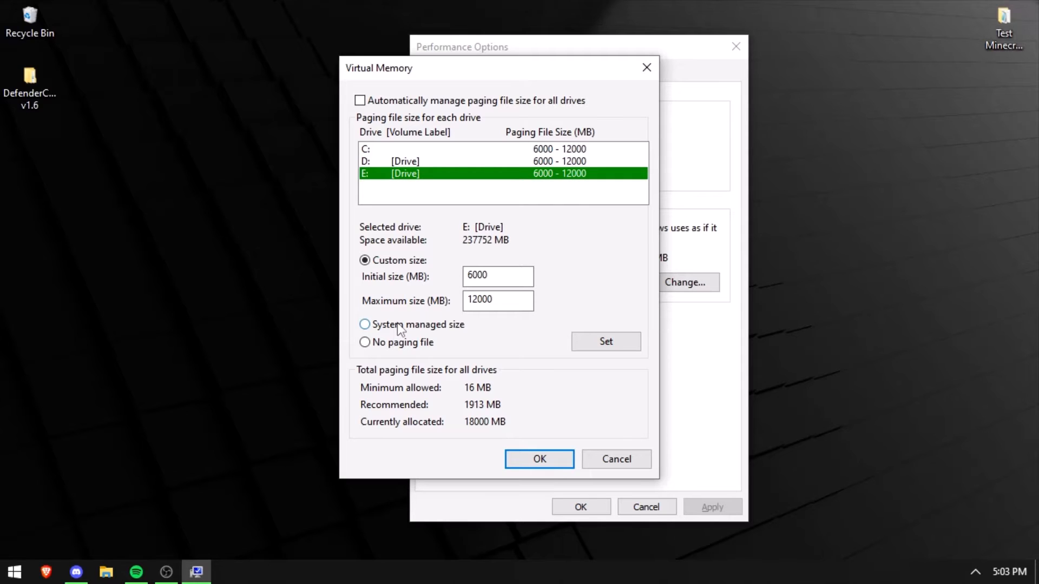
- Set the paging files of drives D: and E: to system managed size
left_click(379, 326)
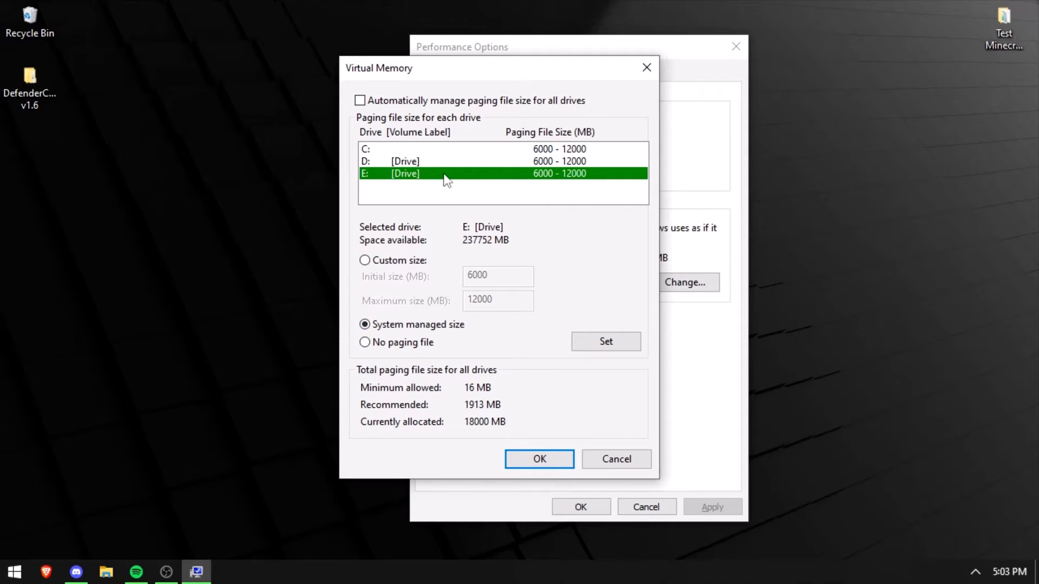
left_click(444, 176)
left_click(445, 163)
left_click(400, 327)
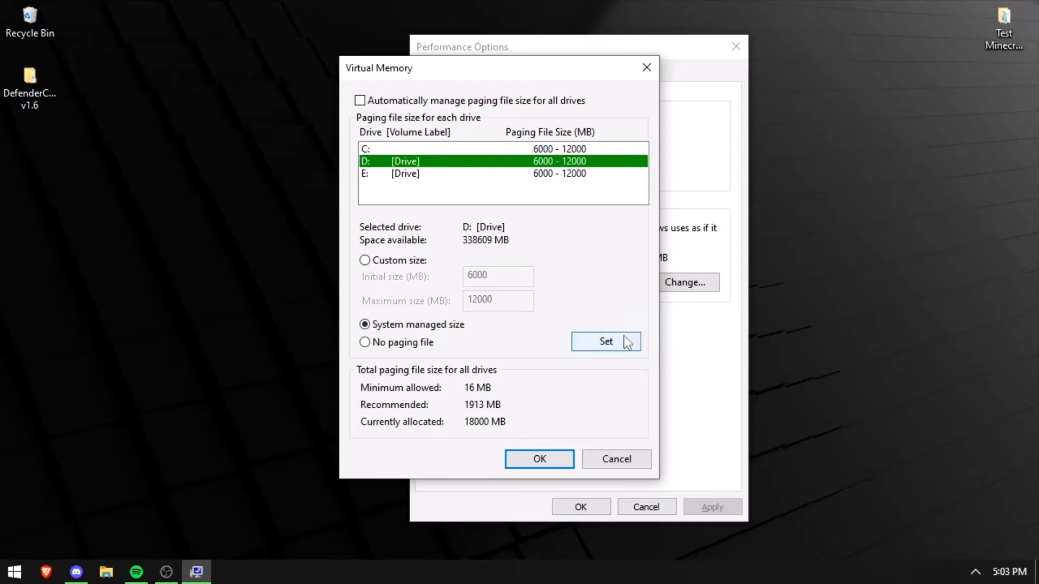
left_click(606, 341)
left_click(563, 174)
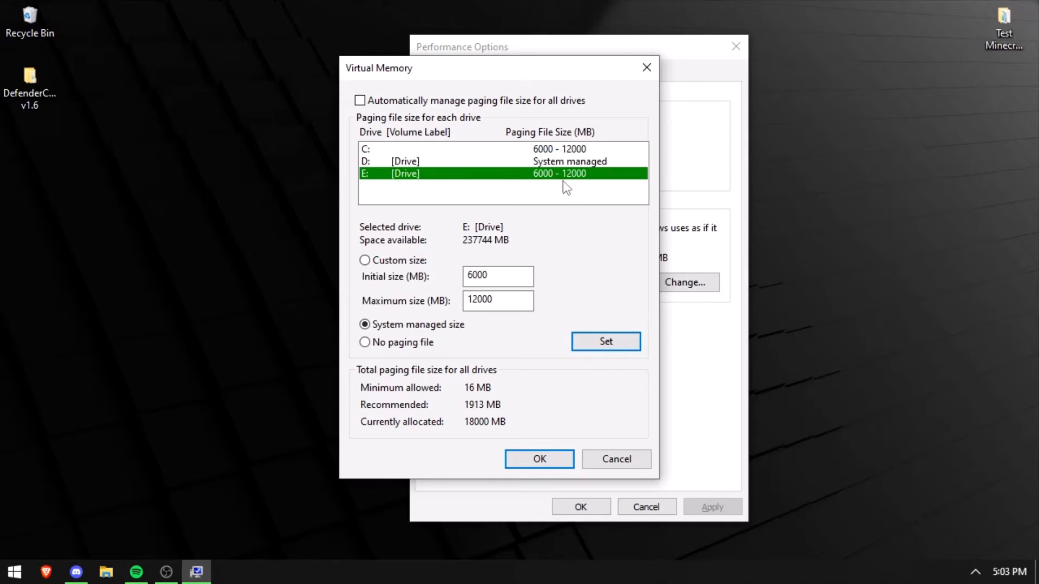
left_click(418, 326)
left_click(605, 342)
- Select drive C: and review the custom initial and maximum sizes of its paging file
left_click(568, 149)
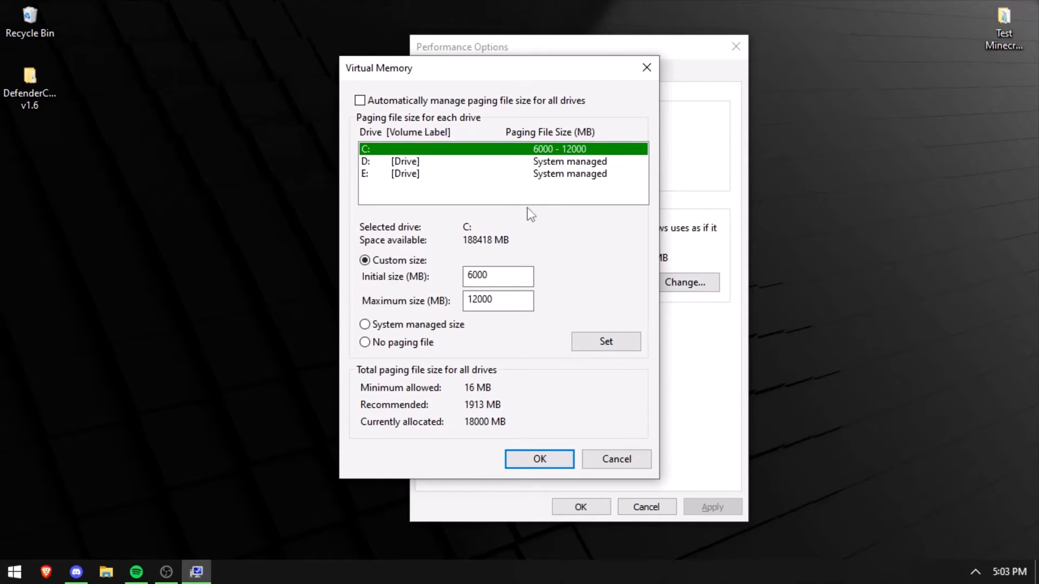
left_click_drag(500, 277, 447, 285)
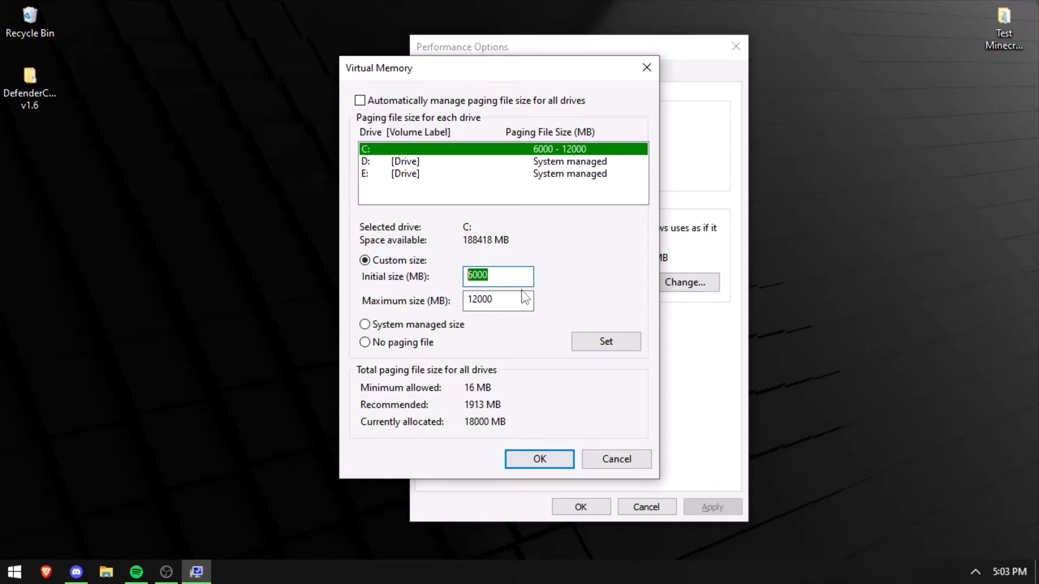
left_click_drag(504, 298, 390, 297)
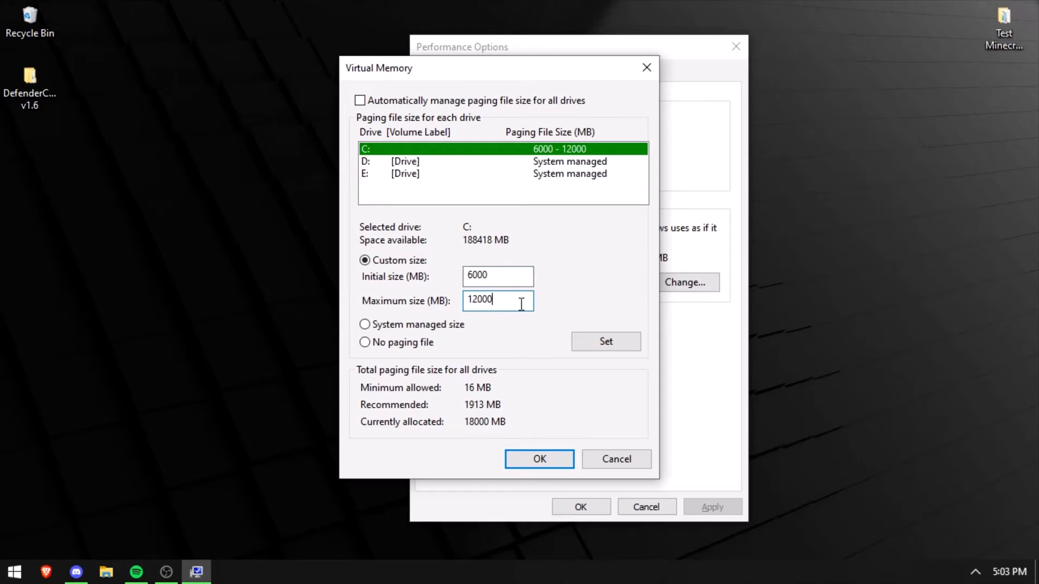
double_click(498, 273)
left_click(501, 272)
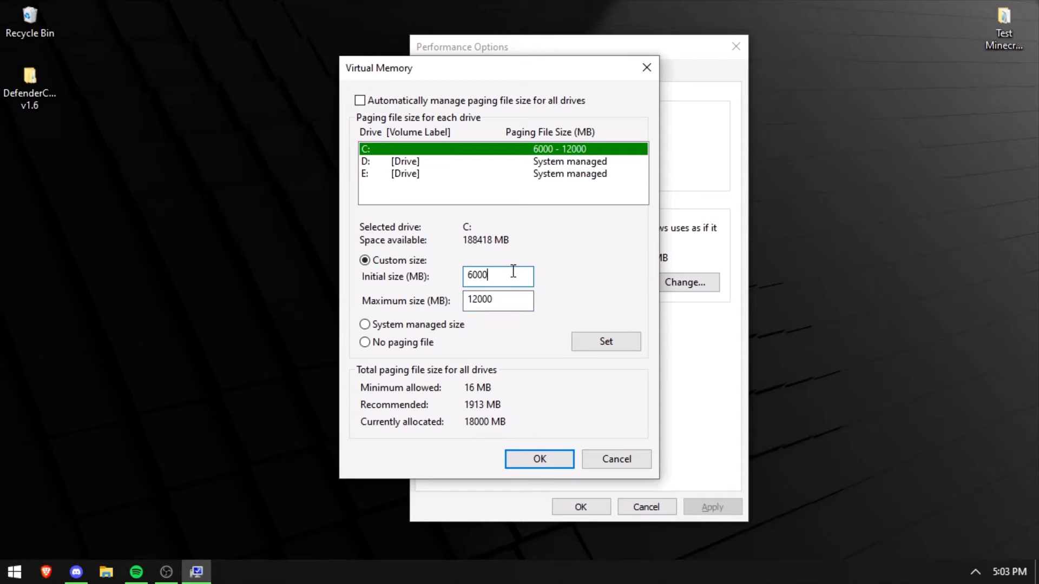
left_click_drag(513, 271, 441, 269)
left_click(522, 269)
left_click_drag(499, 304, 476, 301)
double_click(481, 276)
left_click(505, 280)
left_click(503, 305)
double_click(511, 299)
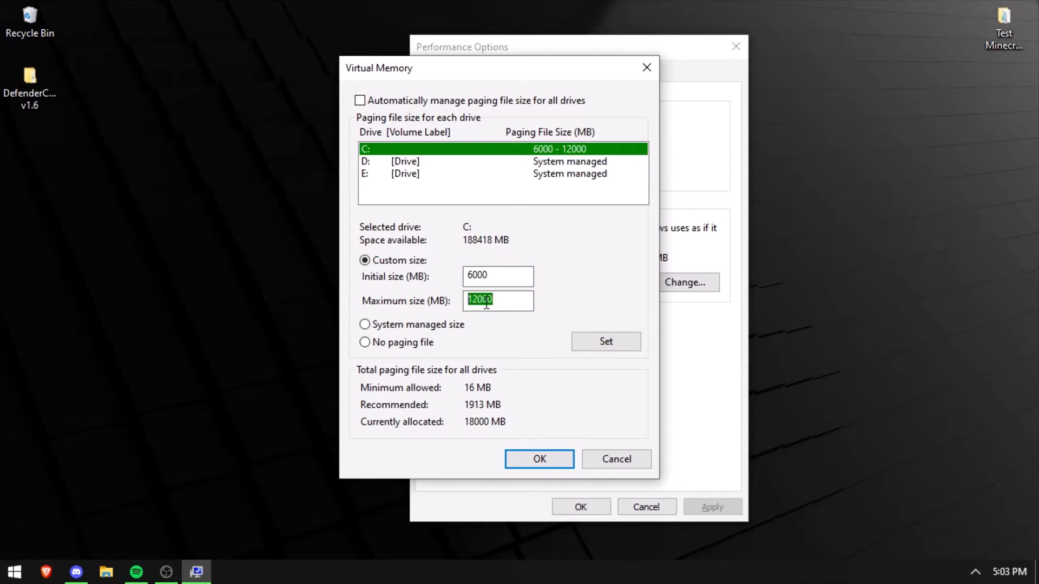
left_click(504, 299)
- Confirm the virtual memory changes, acknowledge the restart notice, and apply and close Performance Options
left_click(539, 461)
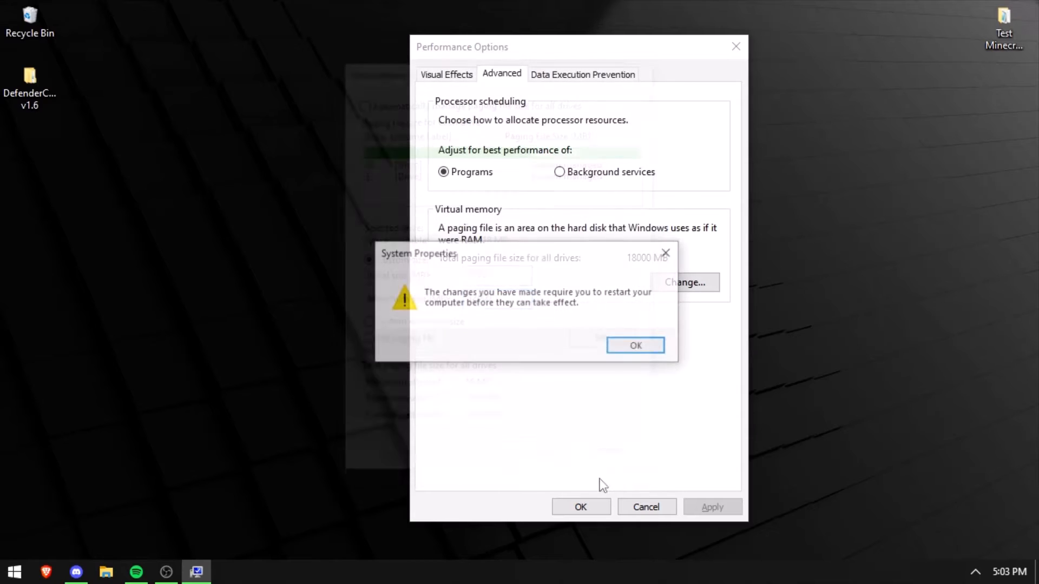
left_click_drag(464, 255, 444, 248)
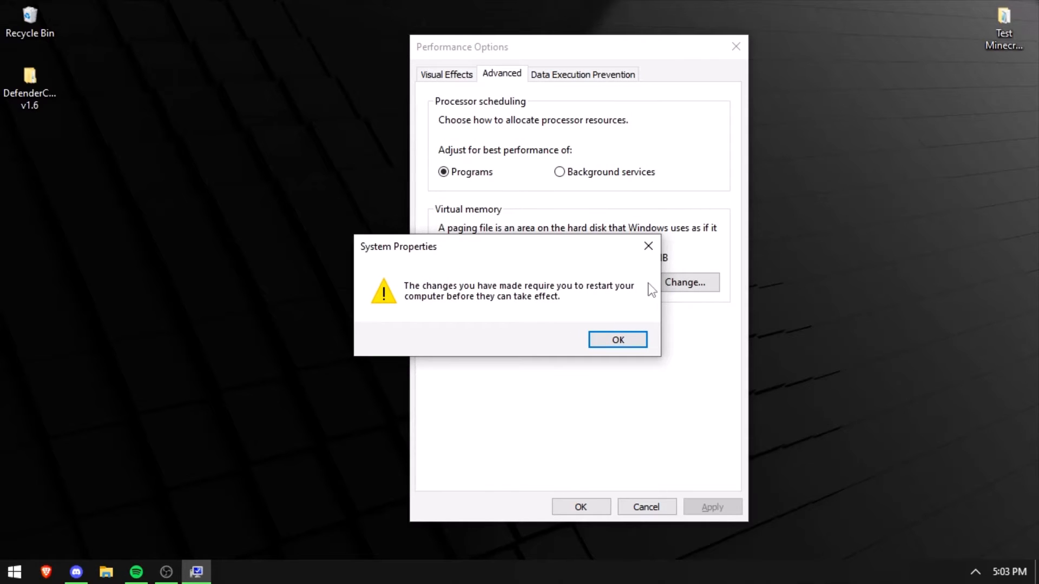
key("Return")
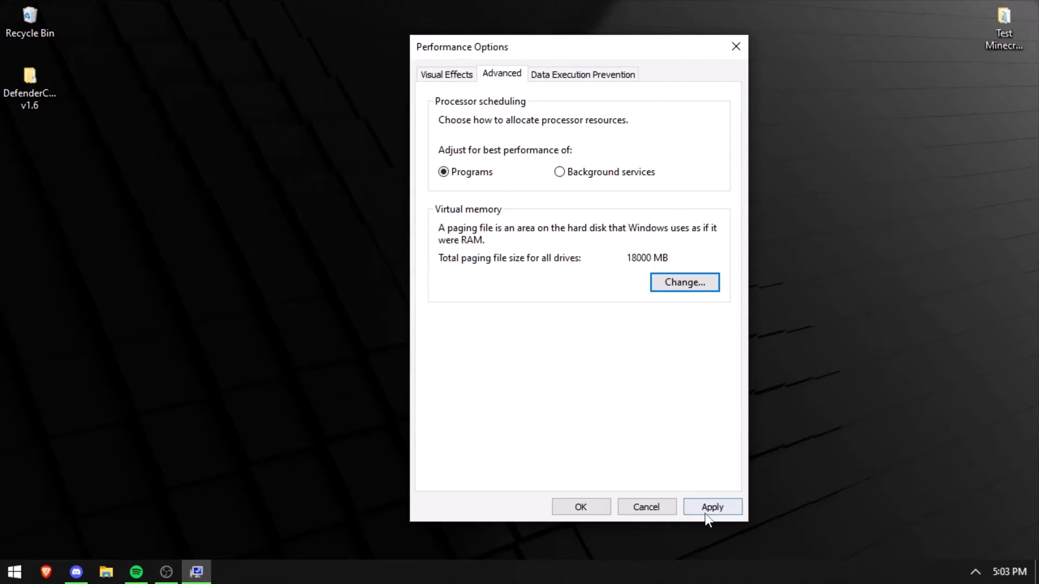
left_click(709, 508)
left_click(559, 507)
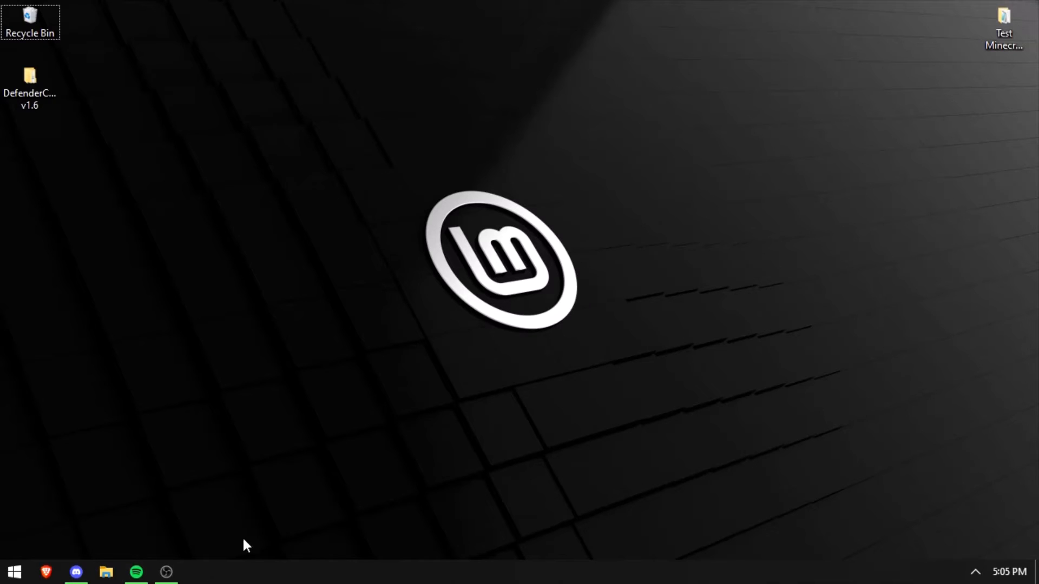
- Switch to the OBS Studio window
left_click(166, 572)
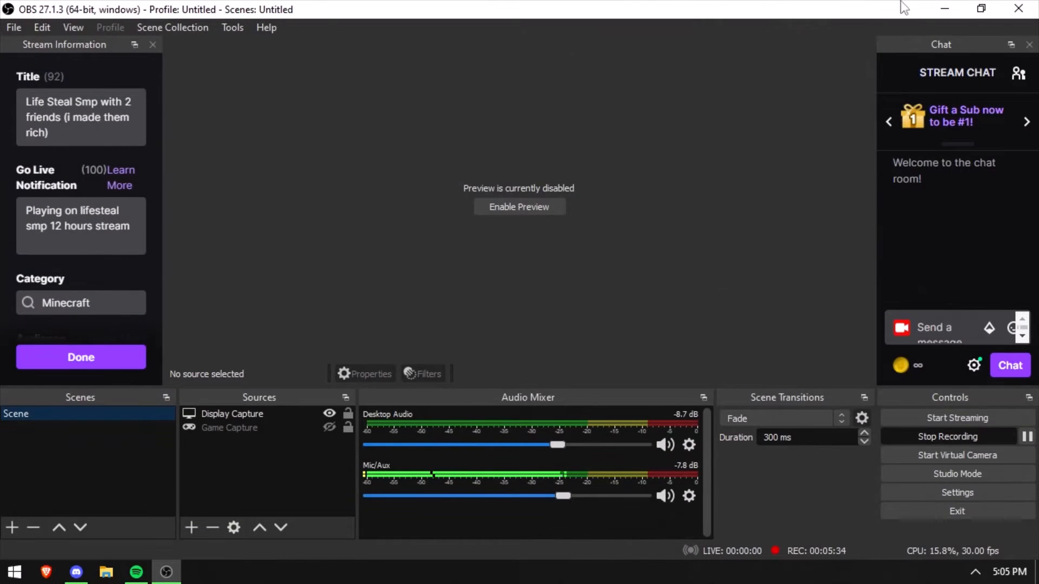
- Switch to Brave, search the web for "mem reduct" and open the Mem Reduct product page on henrypp.org
left_click(945, 8)
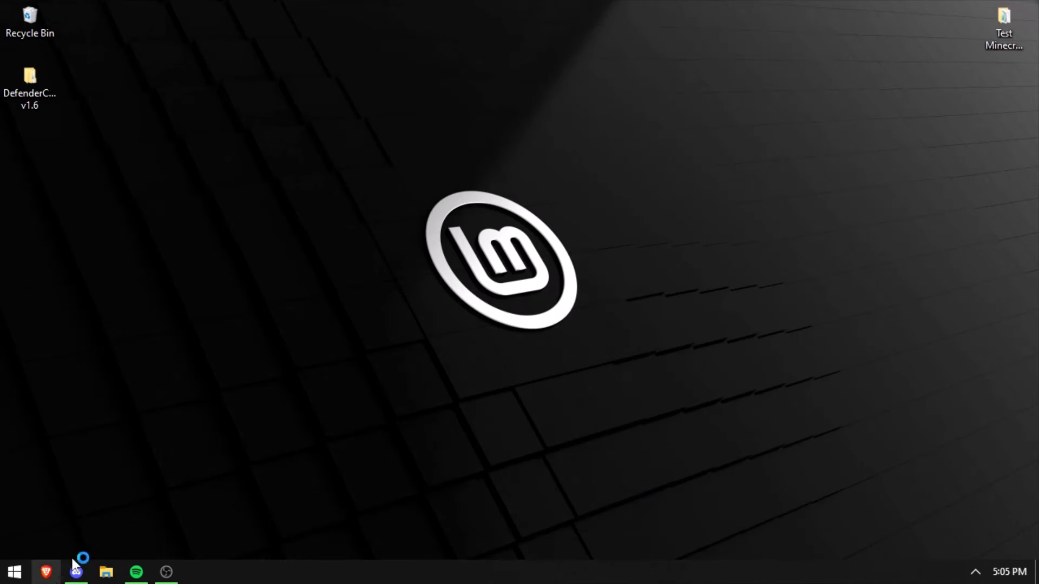
left_click(46, 572)
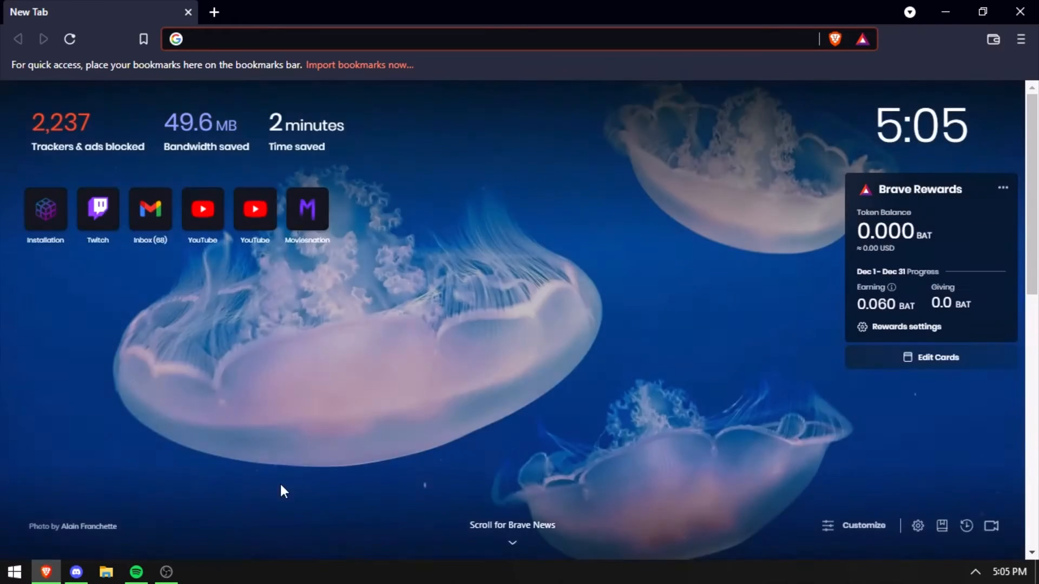
type("mem redu")
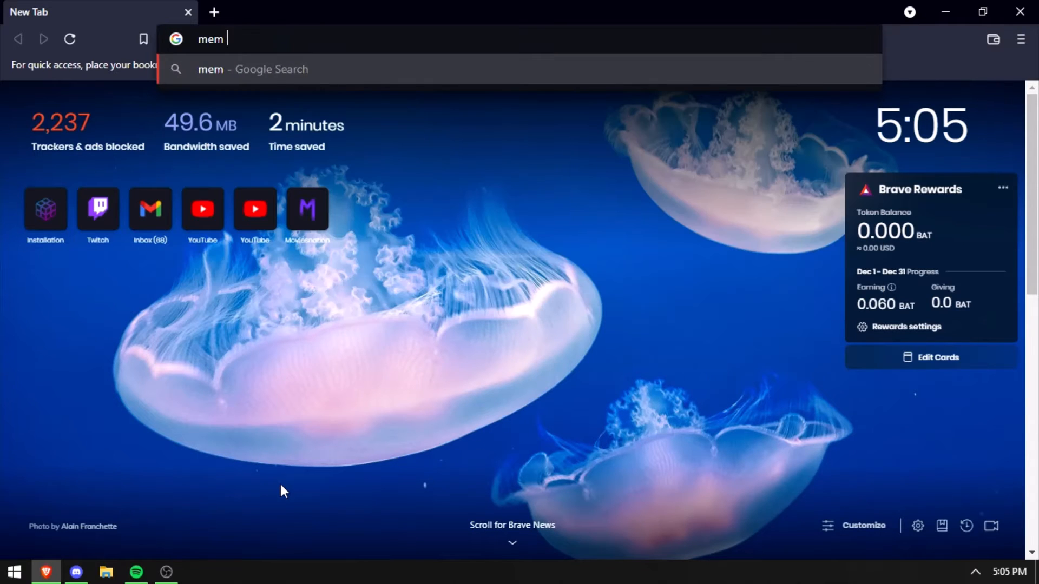
type("ct")
key("Return")
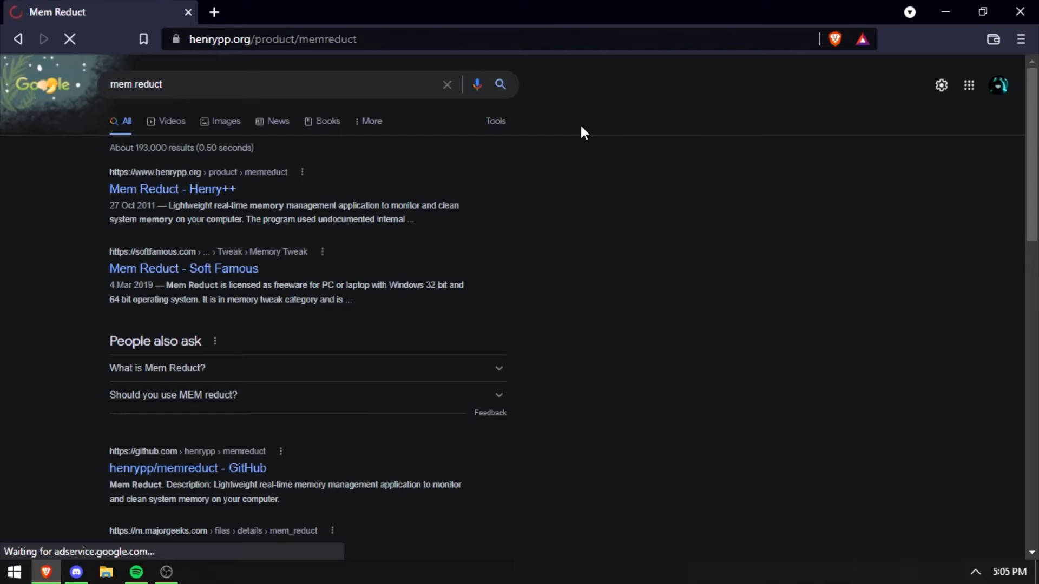
scroll(588, 186, "down", 5)
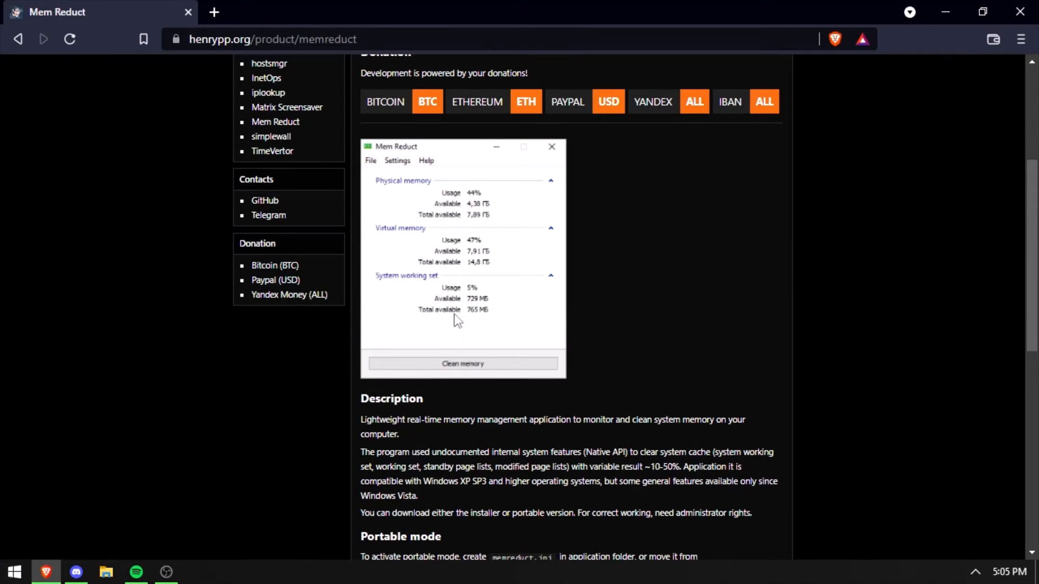
scroll(495, 277, "down", 2)
- Open Task Manager and place its window beside the Mem Reduct page's main content
key("super")
right_click(505, 573)
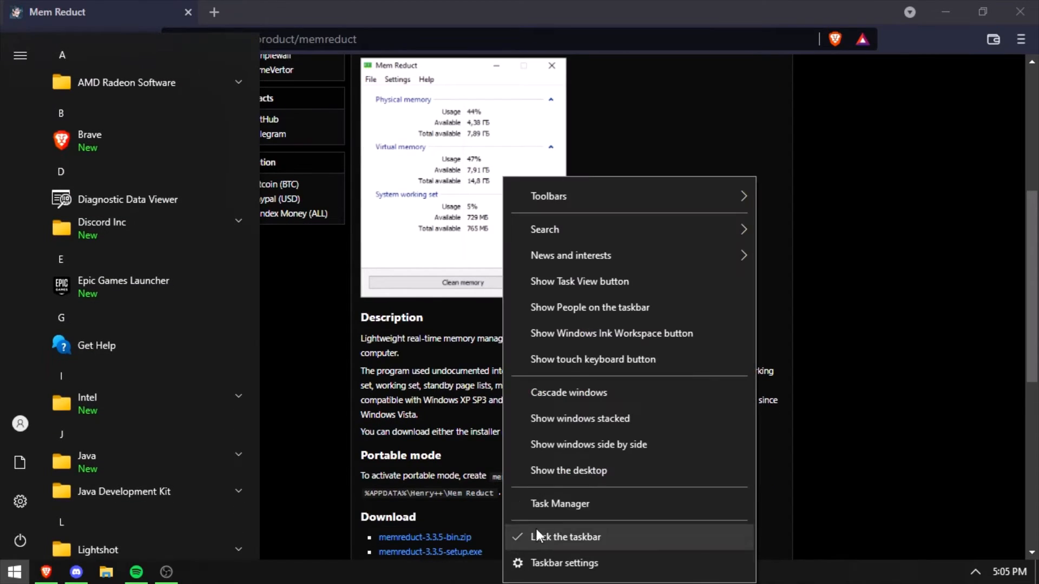
left_click(560, 504)
left_click_drag(568, 103, 625, 82)
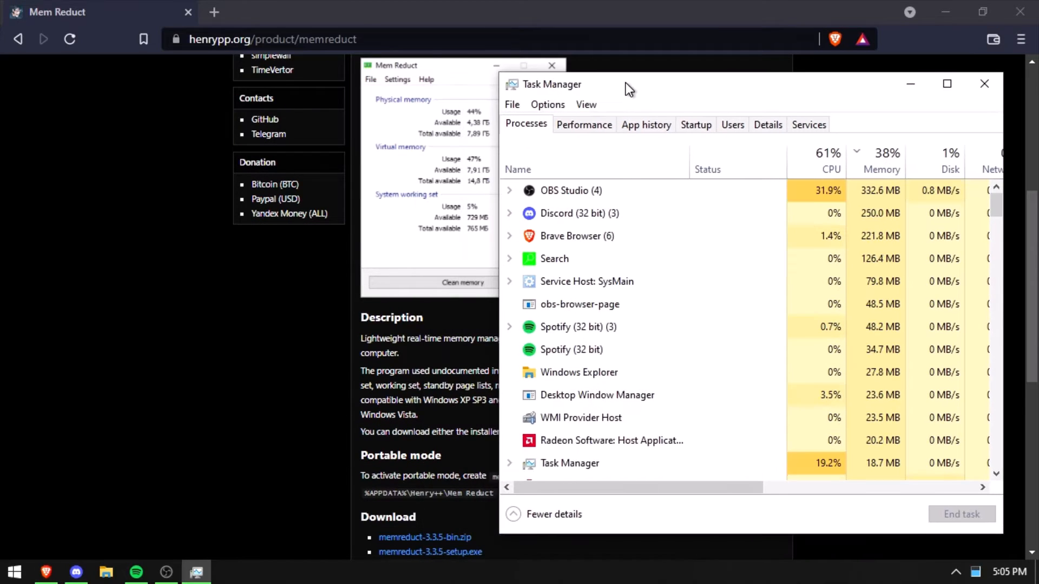
- Launch the installed Mem Reduct beside Task Manager and clean the system memory
key("super")
type("mem")
left_click(270, 123)
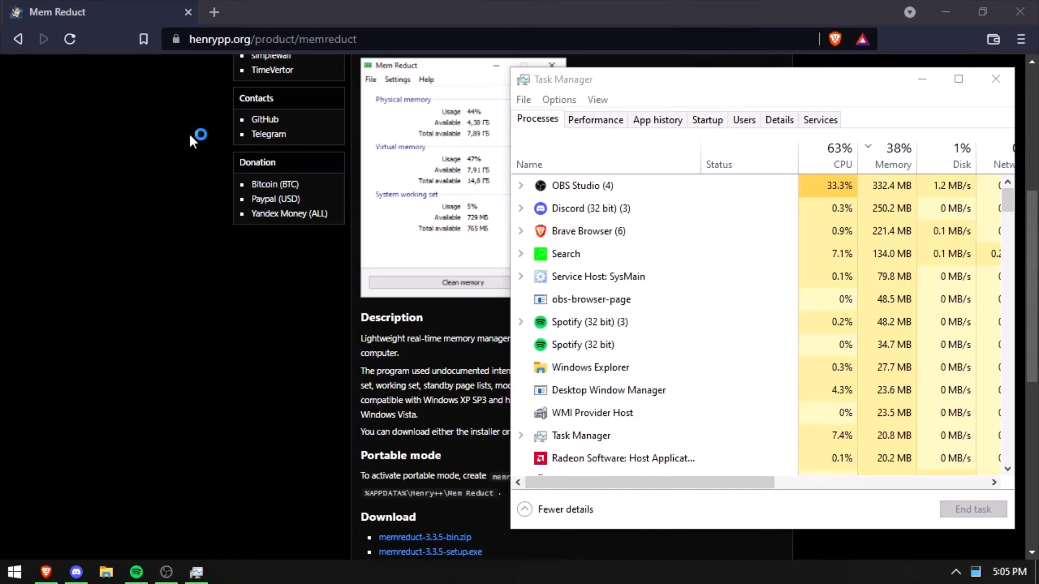
left_click_drag(594, 232, 363, 115)
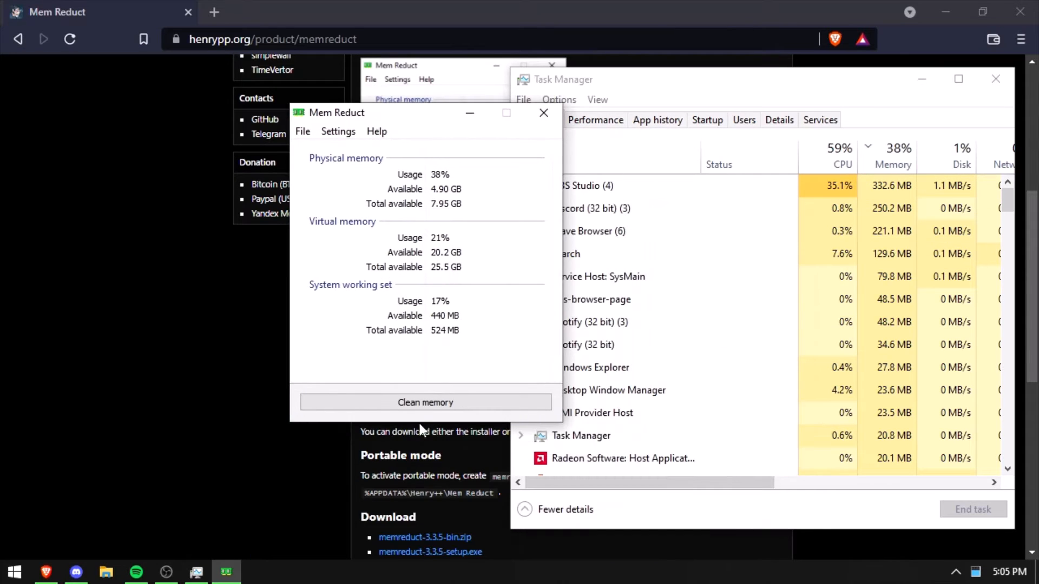
left_click_drag(459, 107, 389, 104)
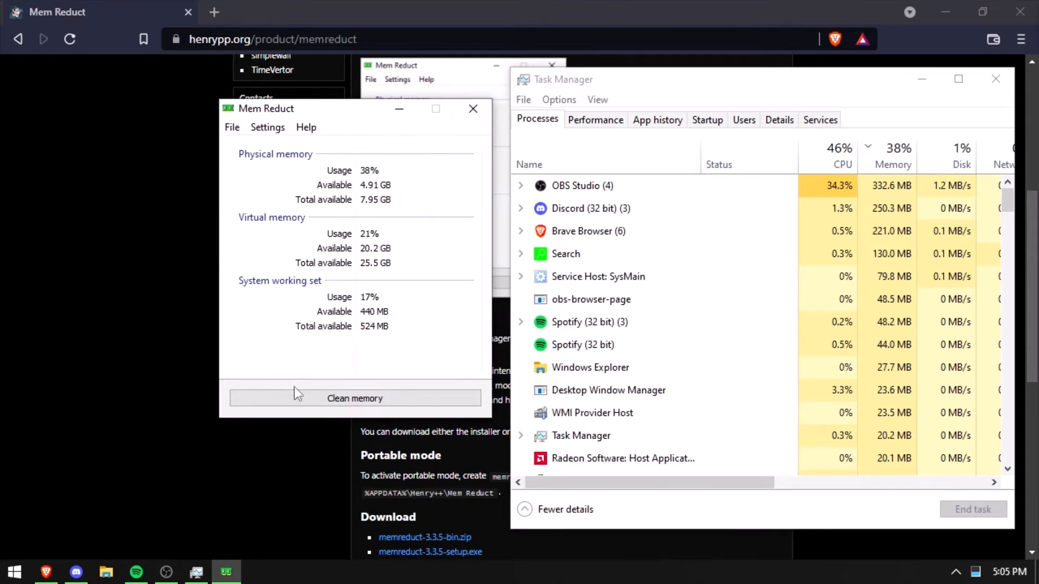
left_click(306, 406)
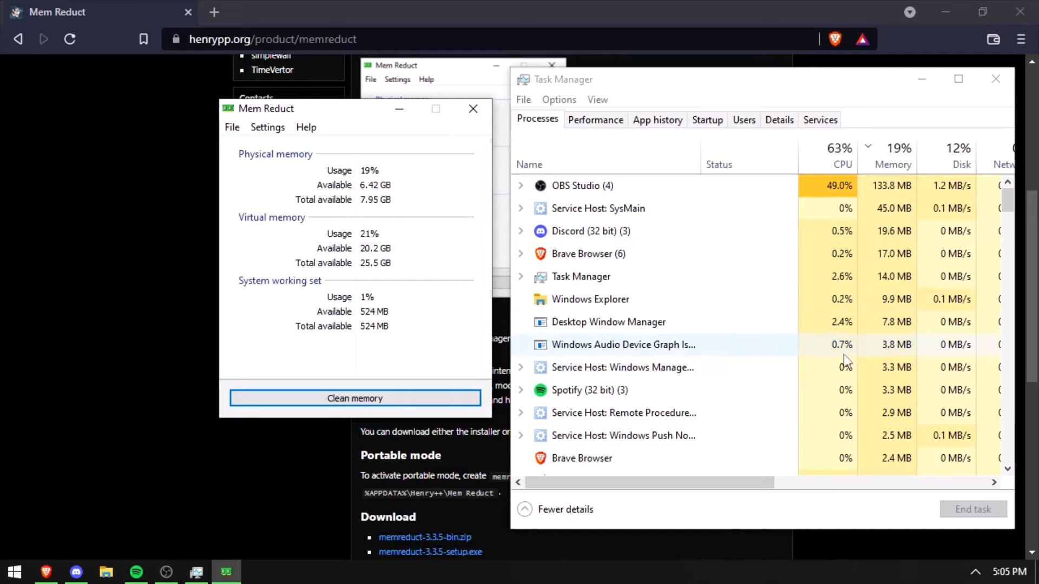
- Sort the Task Manager processes by CPU usage and look through their resource consumption
scroll(860, 320, "down", 2)
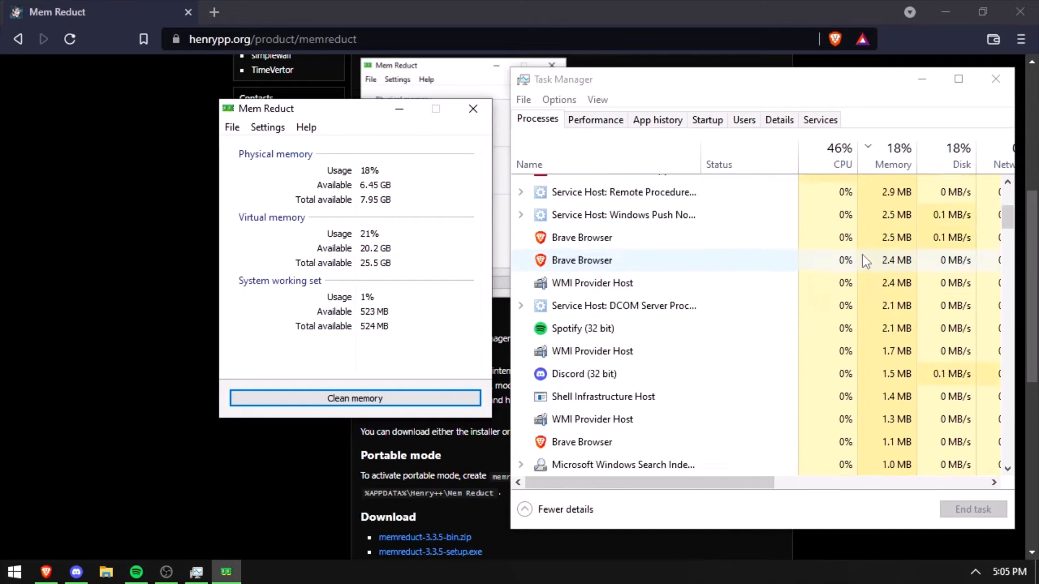
left_click(845, 150)
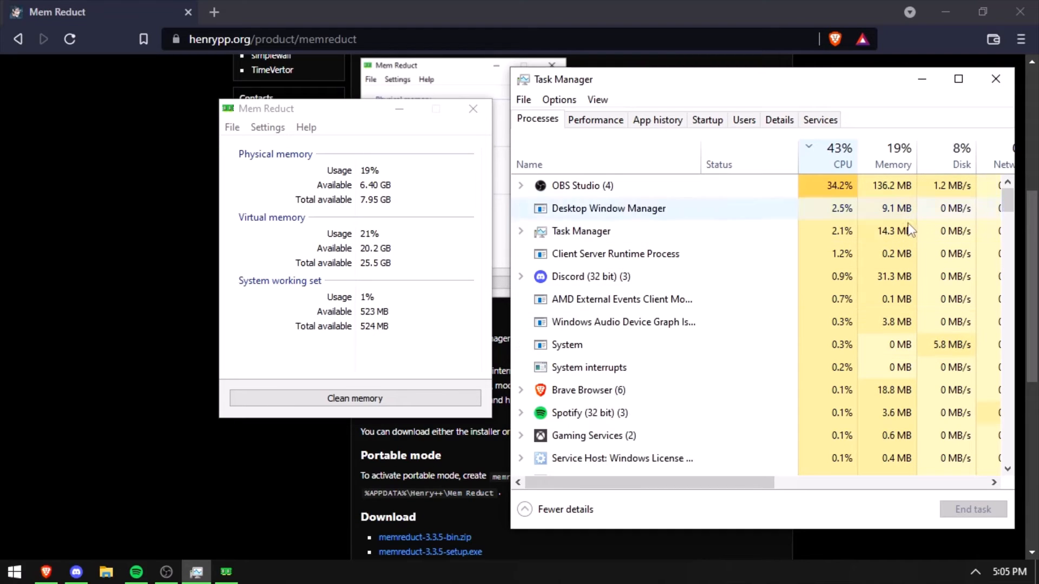
scroll(904, 341, "down", 5)
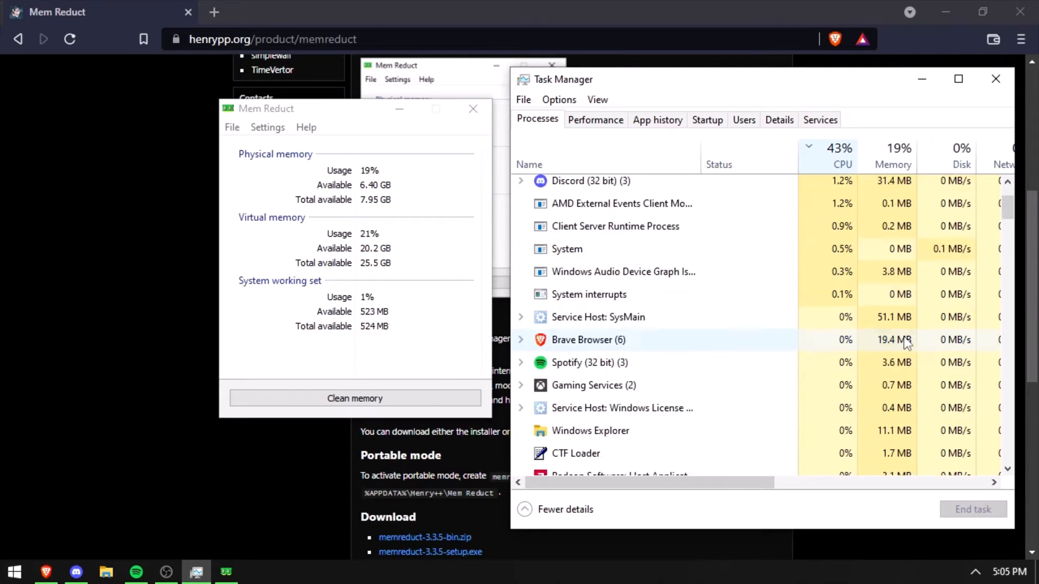
left_click_drag(1008, 241, 1005, 275)
- Bring Mem Reduct and Task Manager back in front of the browser to compare memory usage, and close the Mem Reduct window
left_click(214, 12)
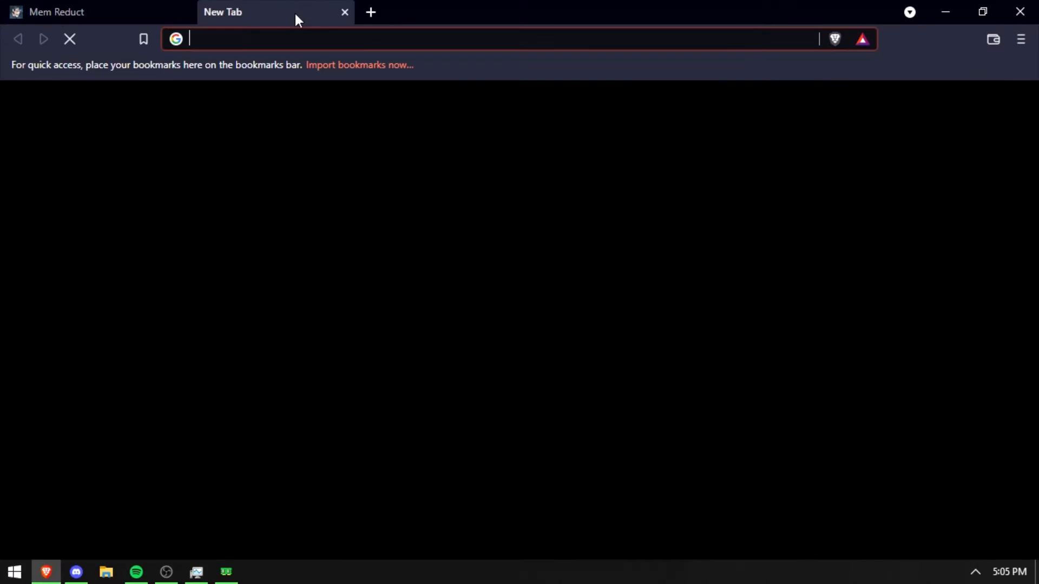
left_click(382, 12)
left_click(226, 572)
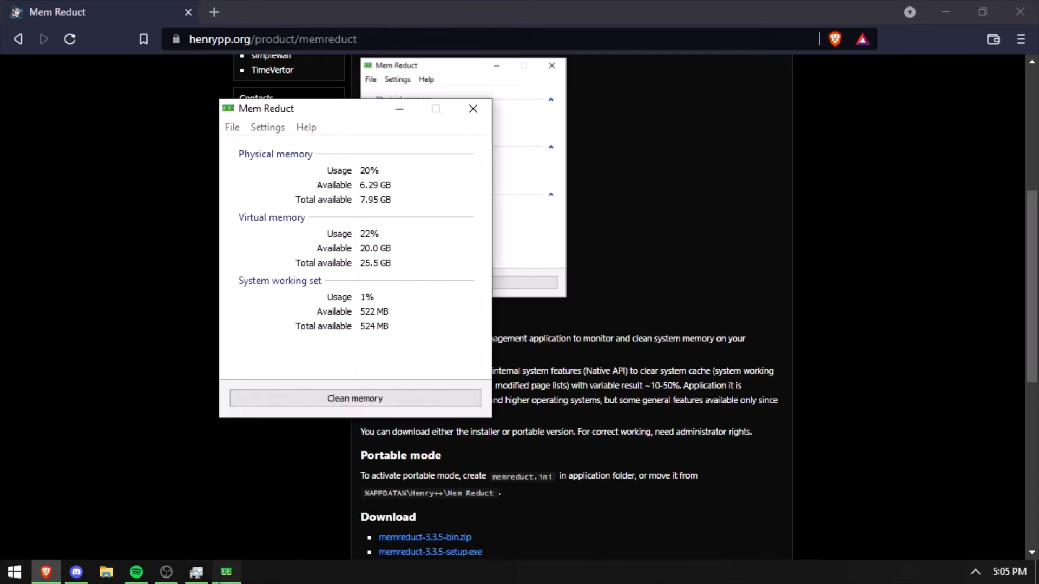
left_click(196, 571)
scroll(928, 250, "up", 7)
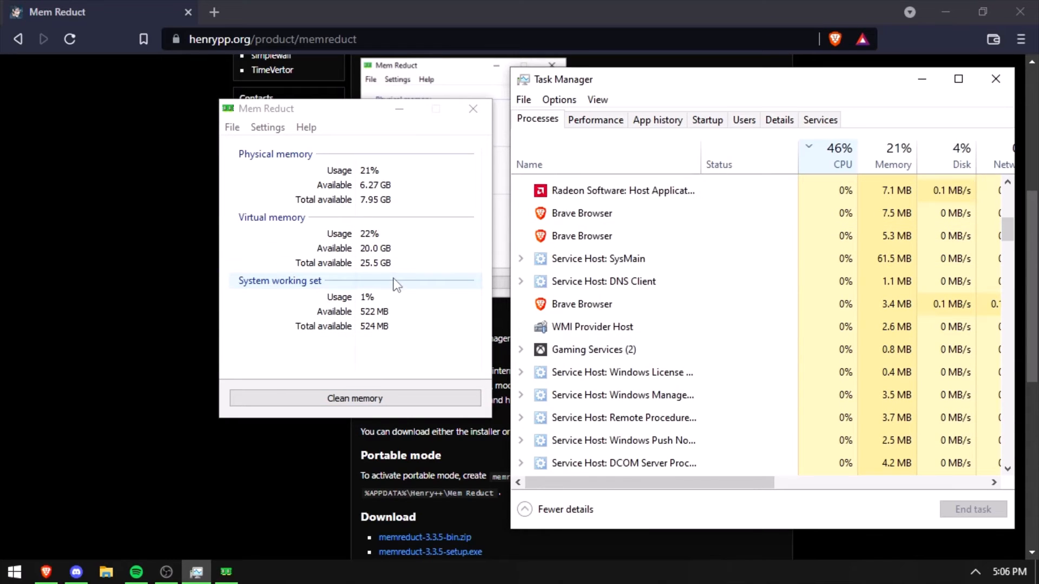
left_click(377, 264)
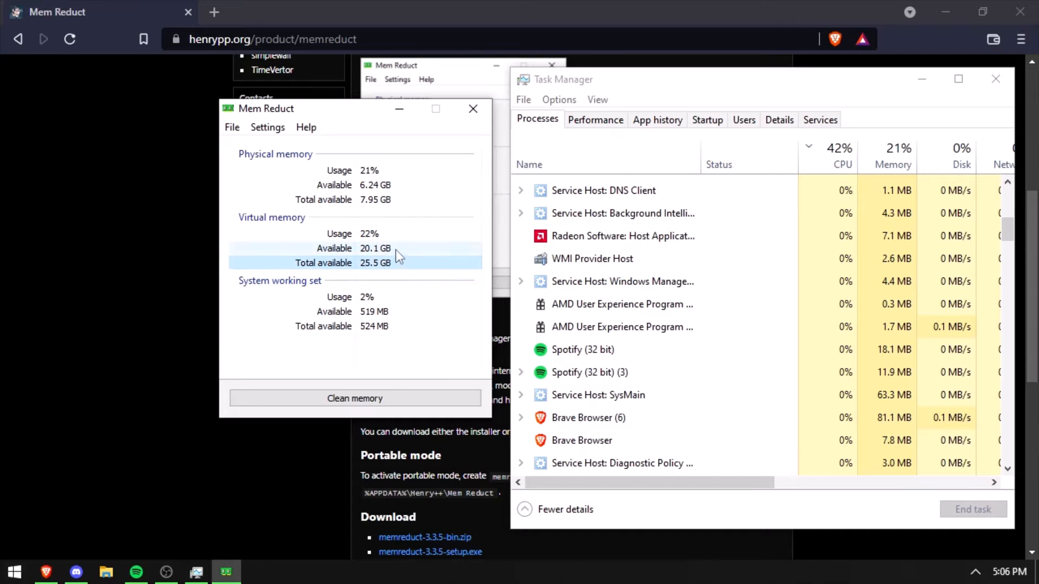
left_click(470, 108)
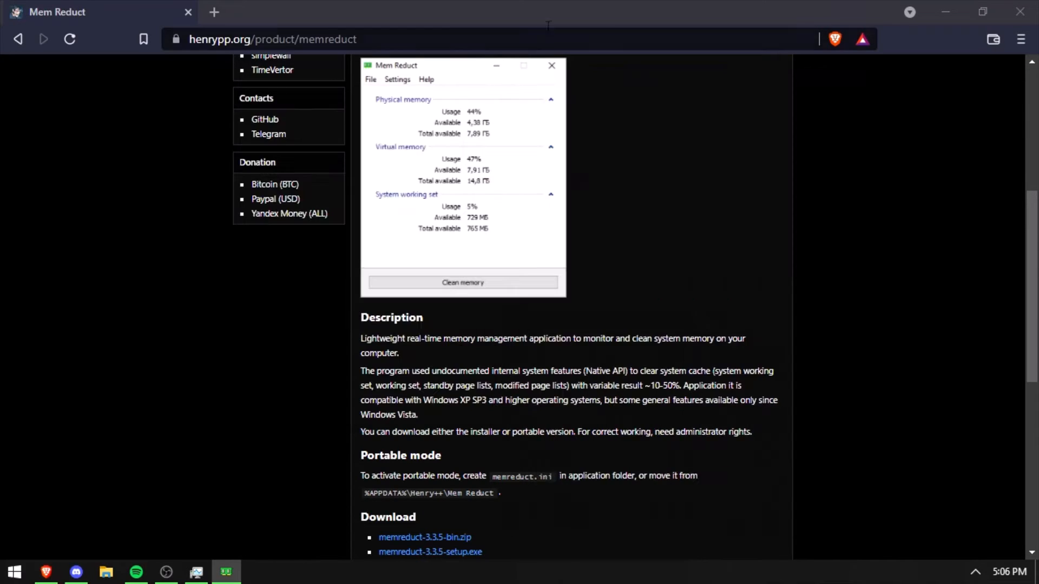
- Examine the download links, program screenshot and description on the Mem Reduct page
scroll(514, 274, "down", 3)
scroll(514, 274, "down", 5)
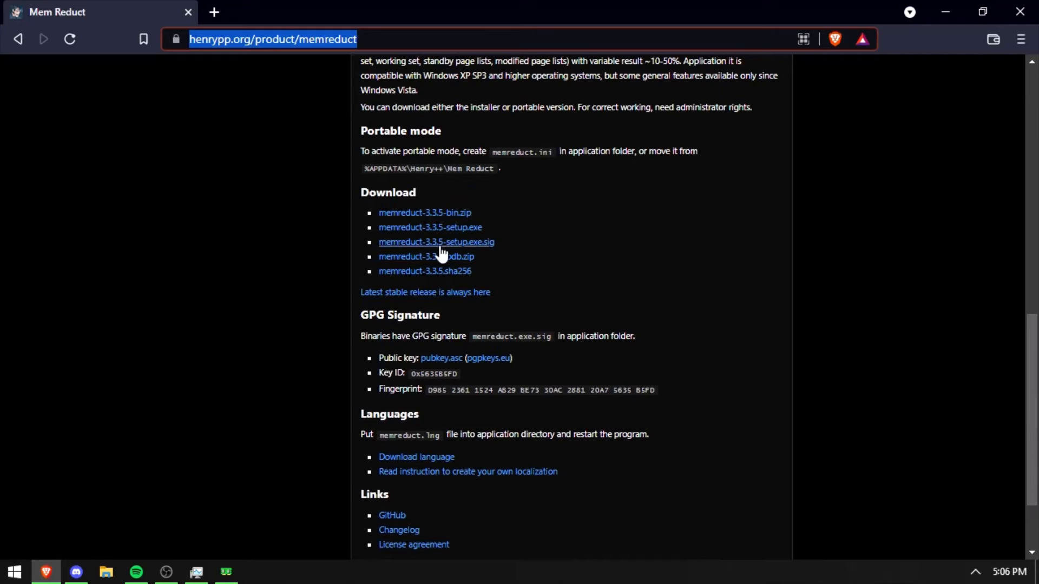
left_click_drag(544, 279, 417, 232)
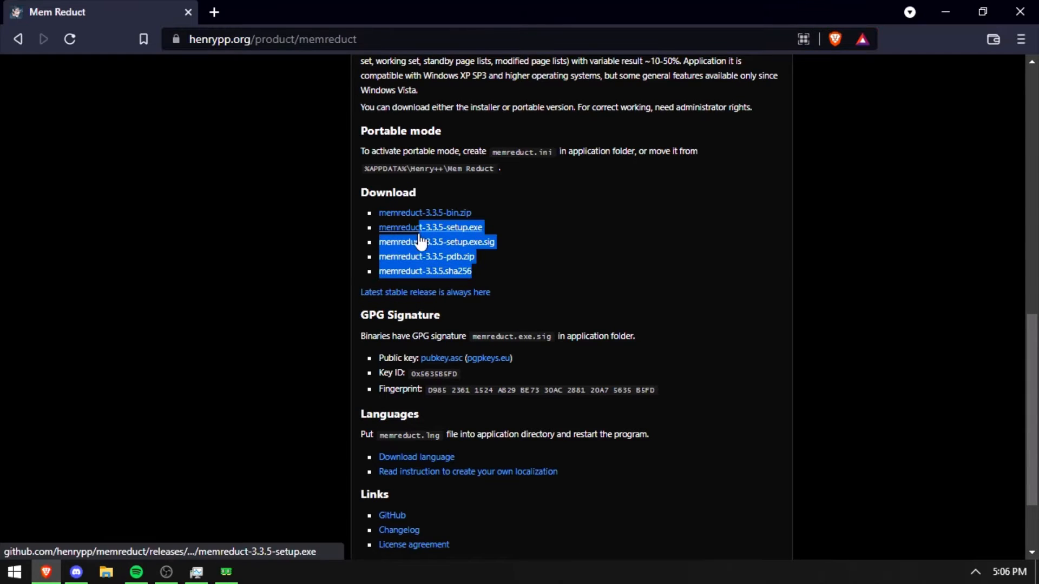
left_click(577, 239)
scroll(573, 241, "down", 2)
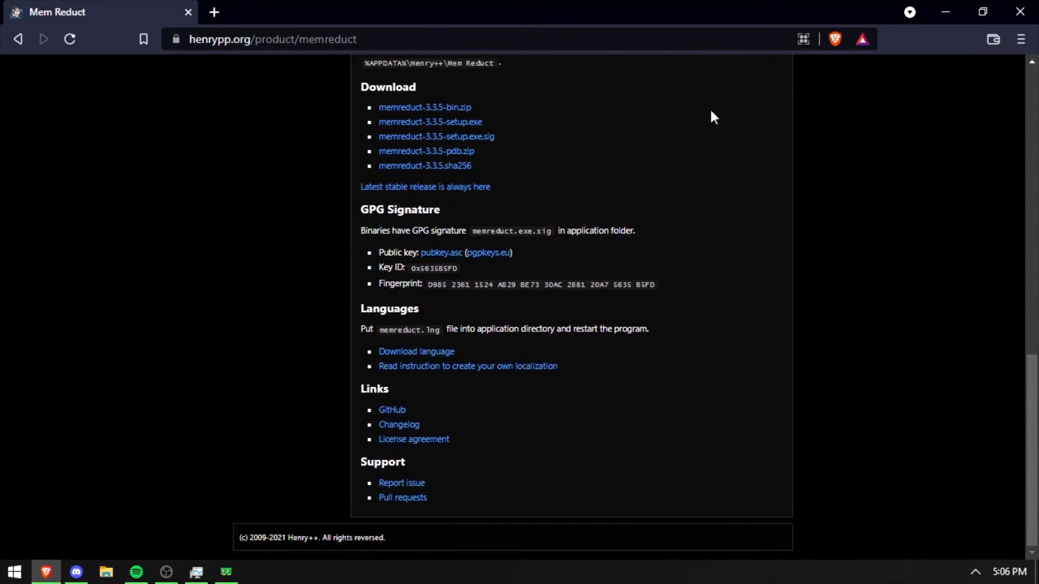
scroll(421, 250, "up", 10)
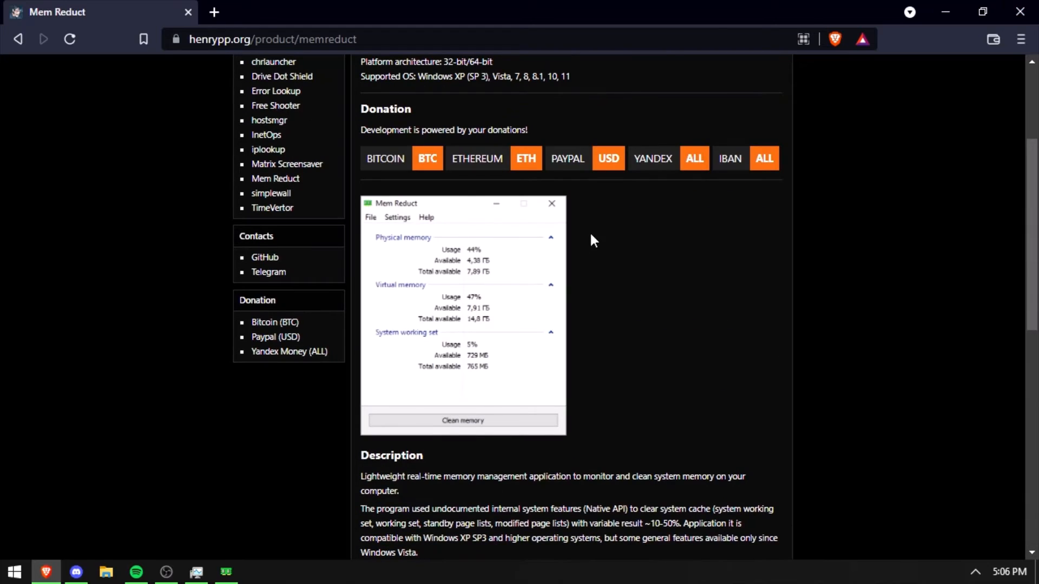
scroll(644, 338, "down", 5)
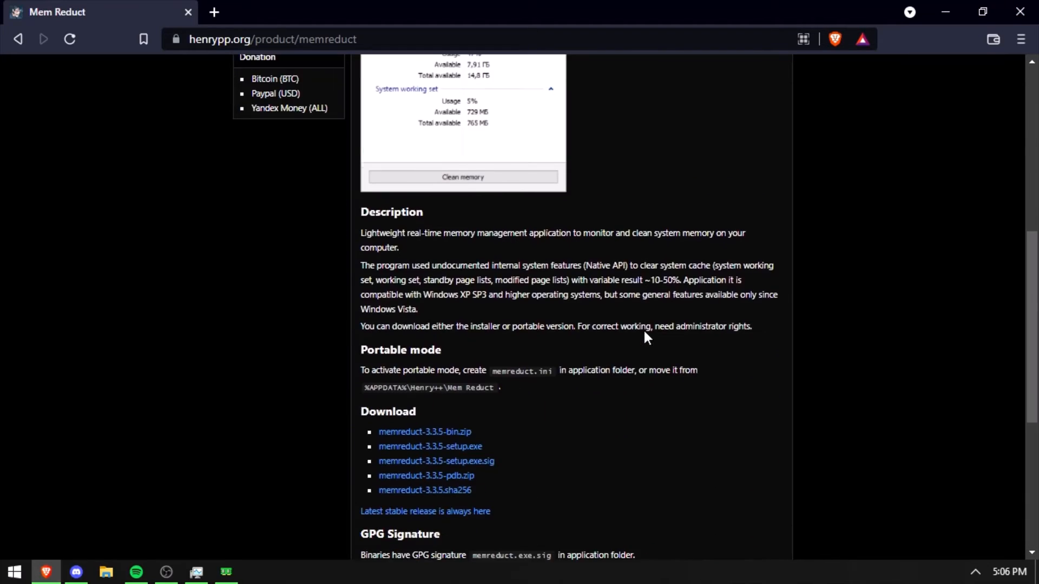
scroll(649, 330, "up", 5)
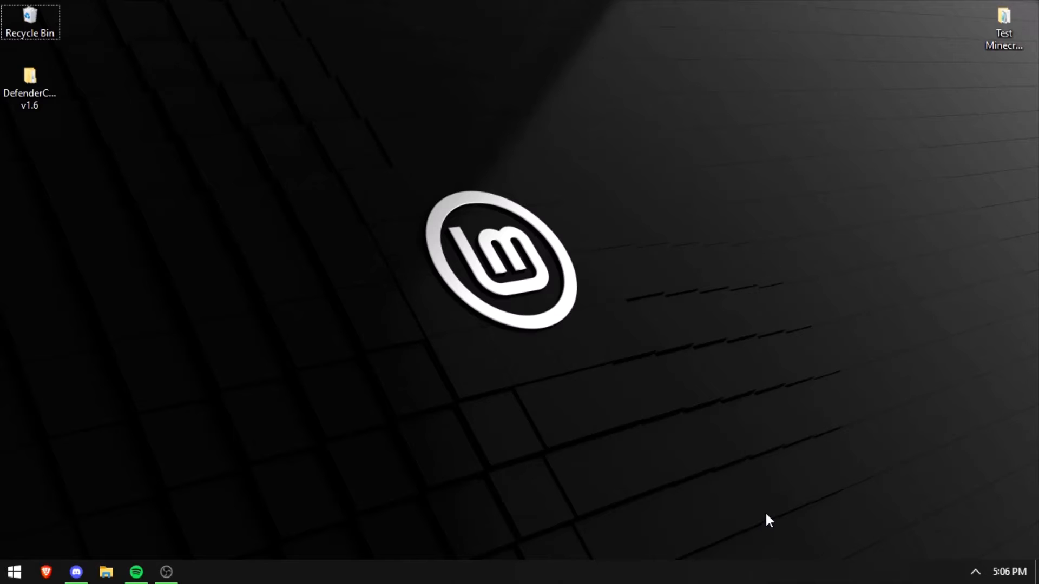
- Open Task Manager from the desktop and show its list of startup apps
right_click(817, 569)
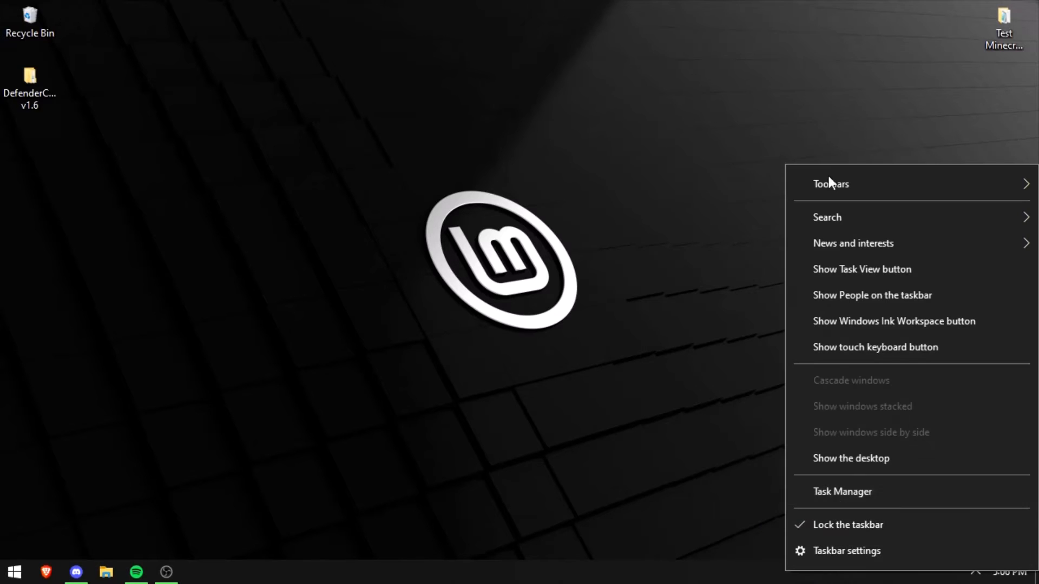
left_click(856, 490)
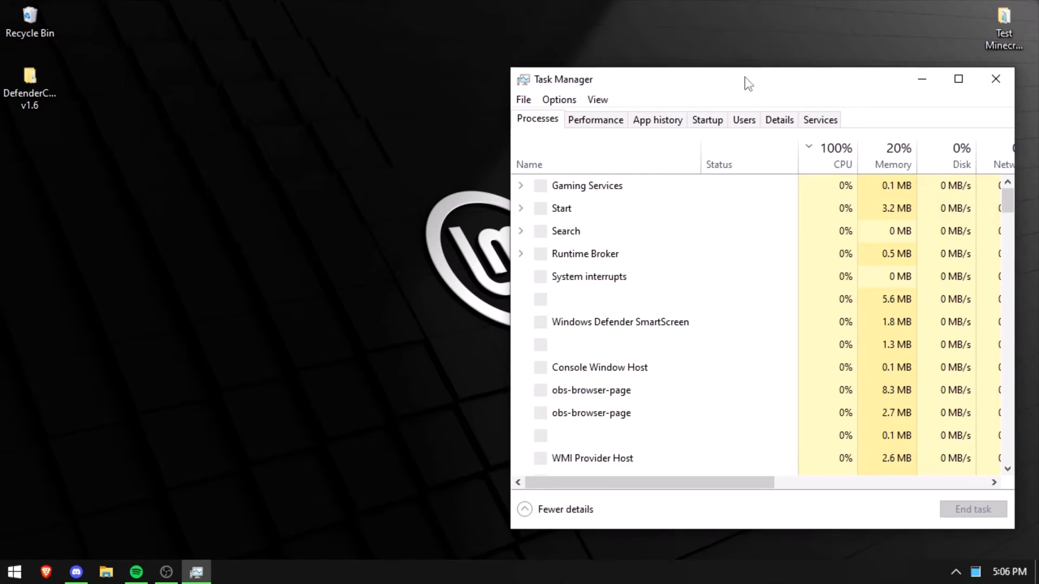
left_click_drag(744, 76, 654, 53)
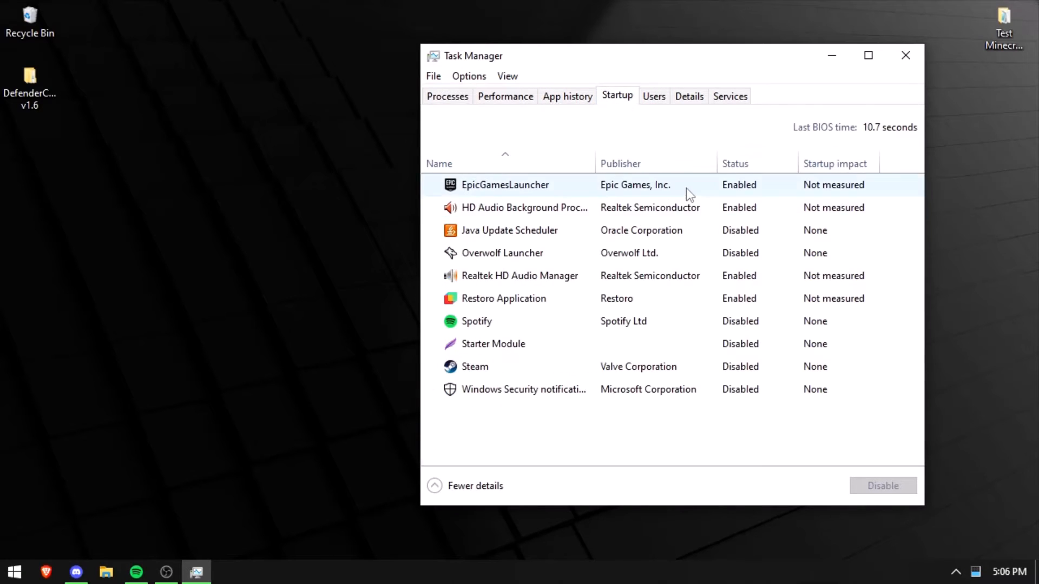
- Disable EpicGamesLauncher and Restoro Application from running at startup
left_click(704, 191)
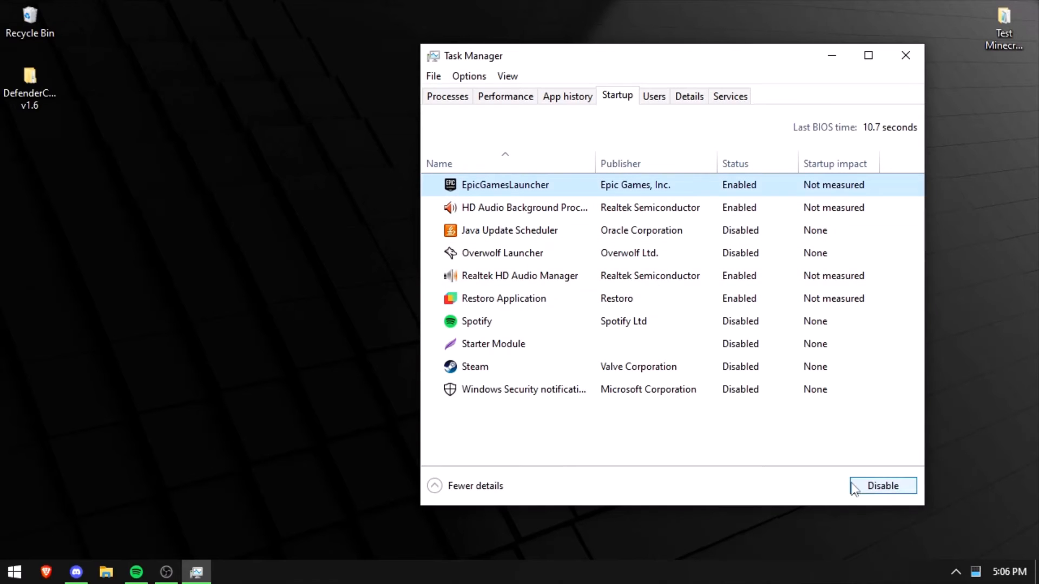
left_click(868, 487)
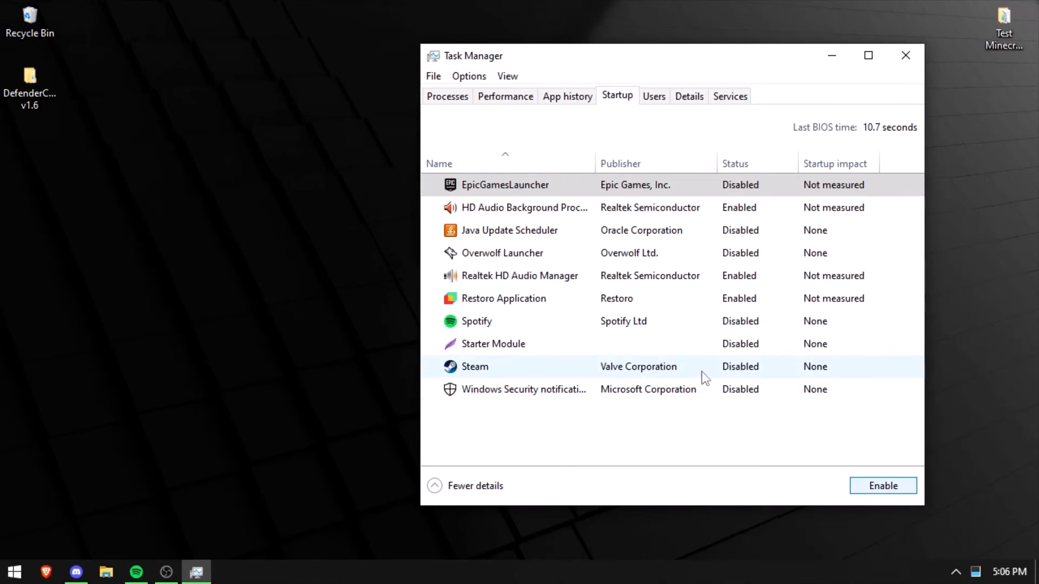
left_click(690, 301)
left_click(882, 486)
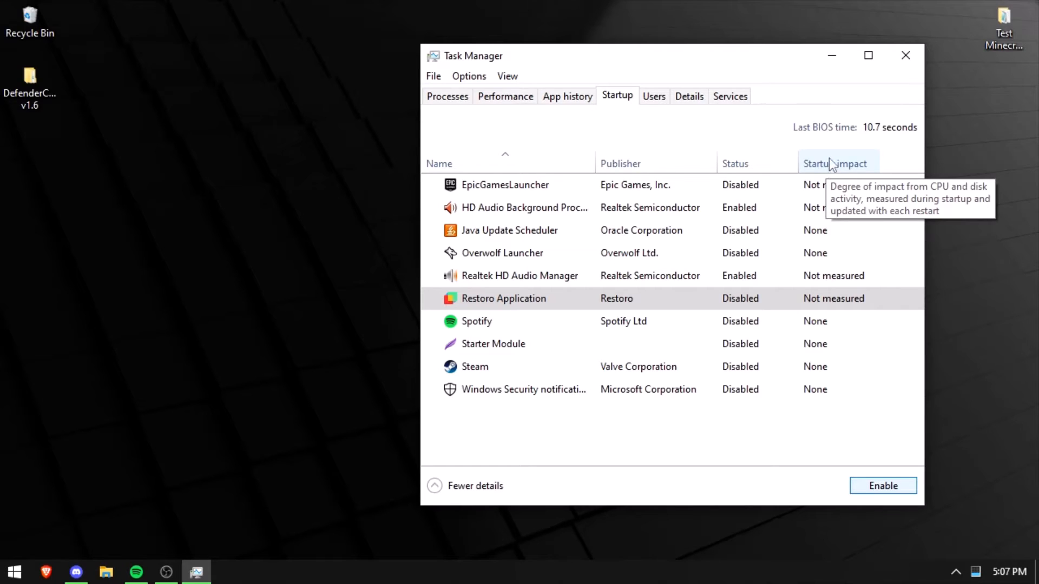
left_click_drag(774, 57, 797, 61)
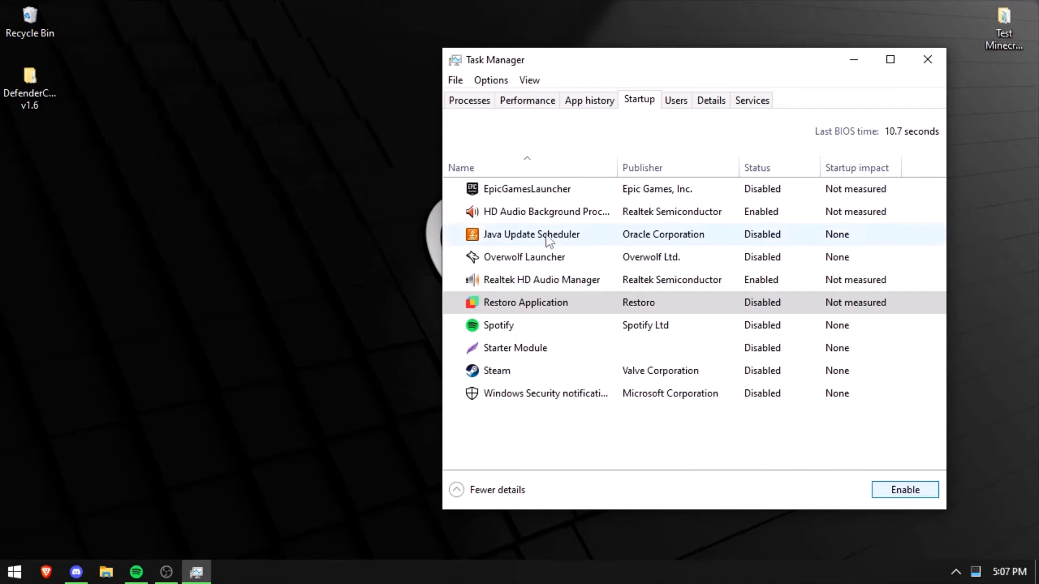
- Show the detailed process list in Task Manager and check the priority options of the first Discord.exe process
left_click(169, 574)
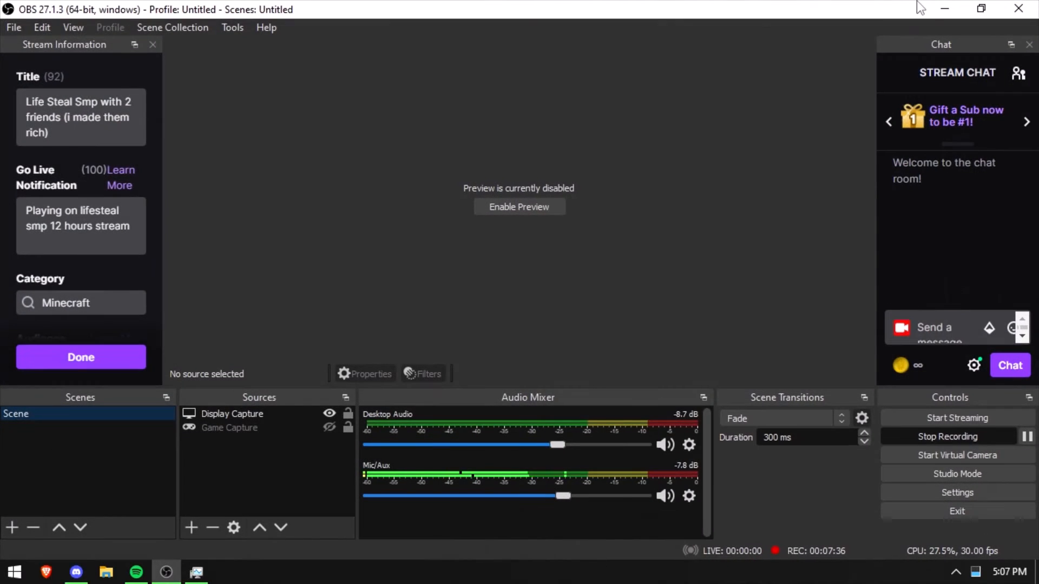
left_click(944, 8)
left_click(710, 100)
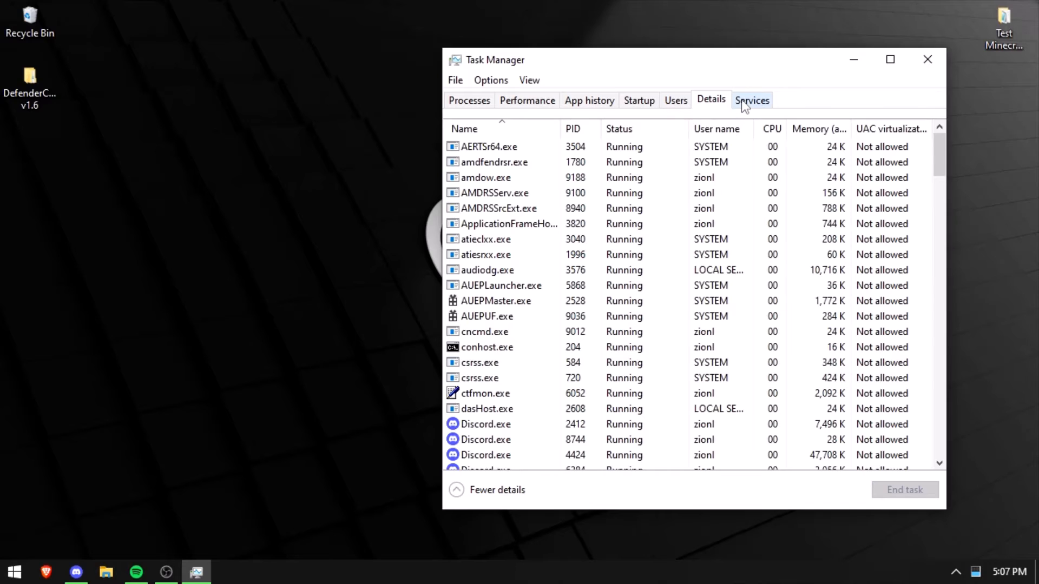
scroll(689, 210, "down", 3)
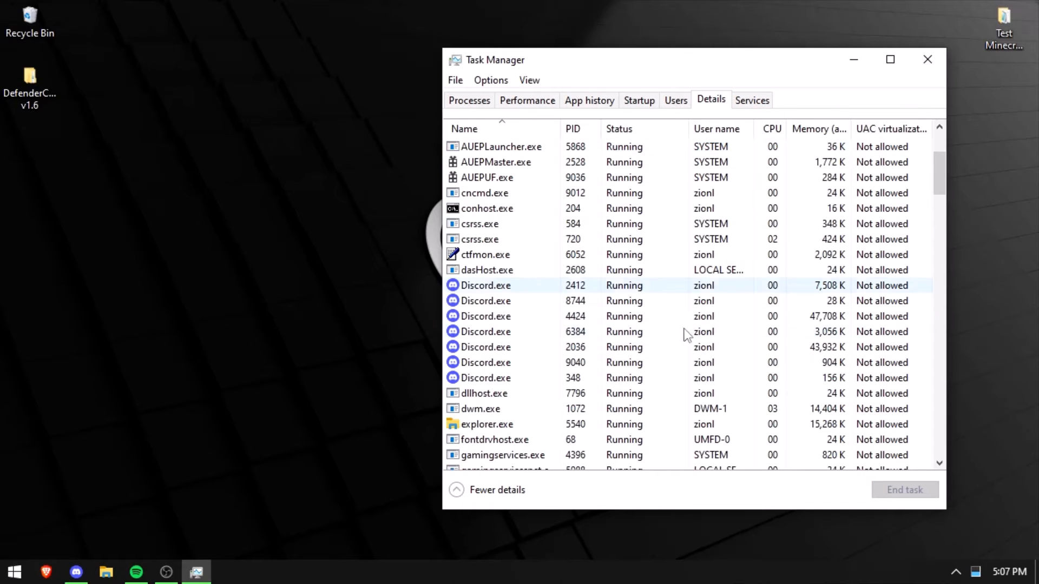
right_click(495, 287)
mouse_move(602, 356)
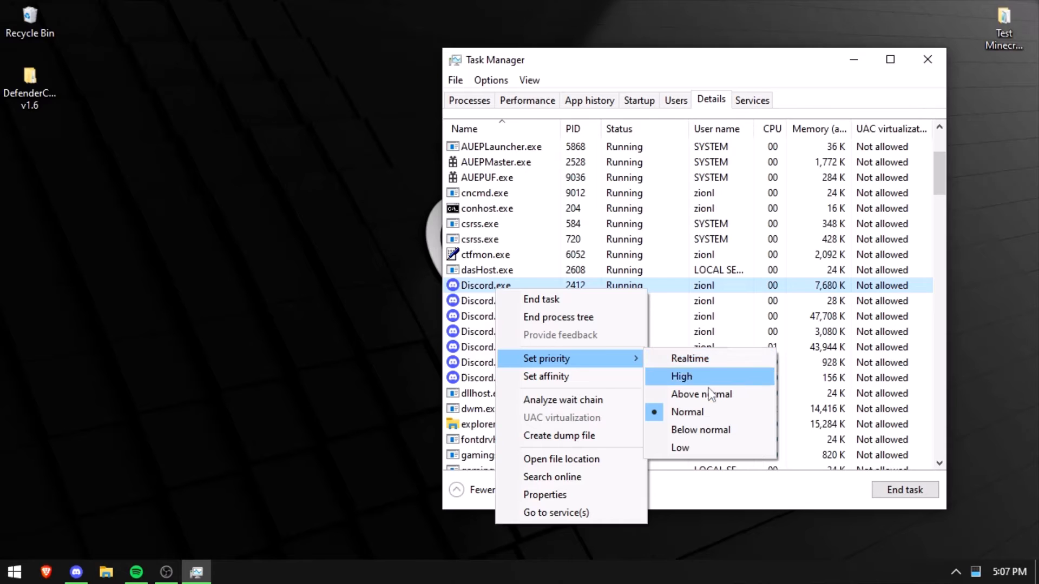
left_click(758, 256)
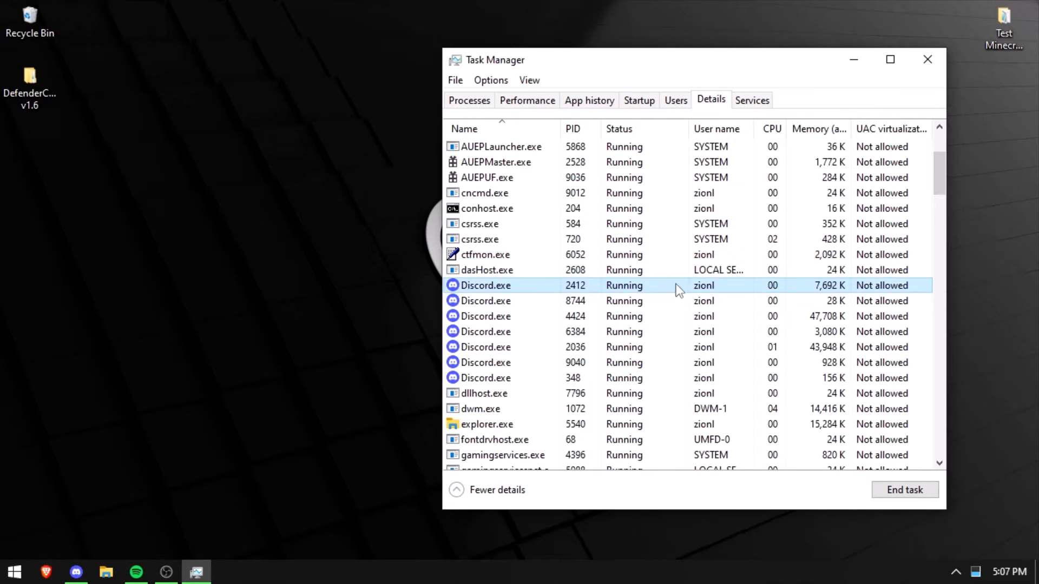
- Find obs64.exe in the process list and check its priority setting without changing it
scroll(677, 289, "down", 10)
scroll(528, 257, "up", 2)
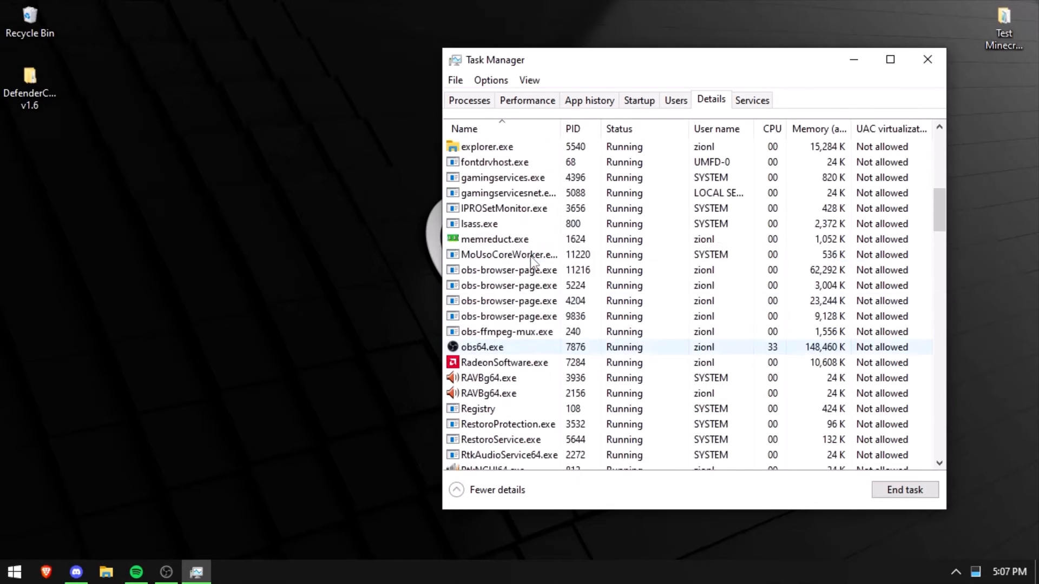
right_click(486, 346)
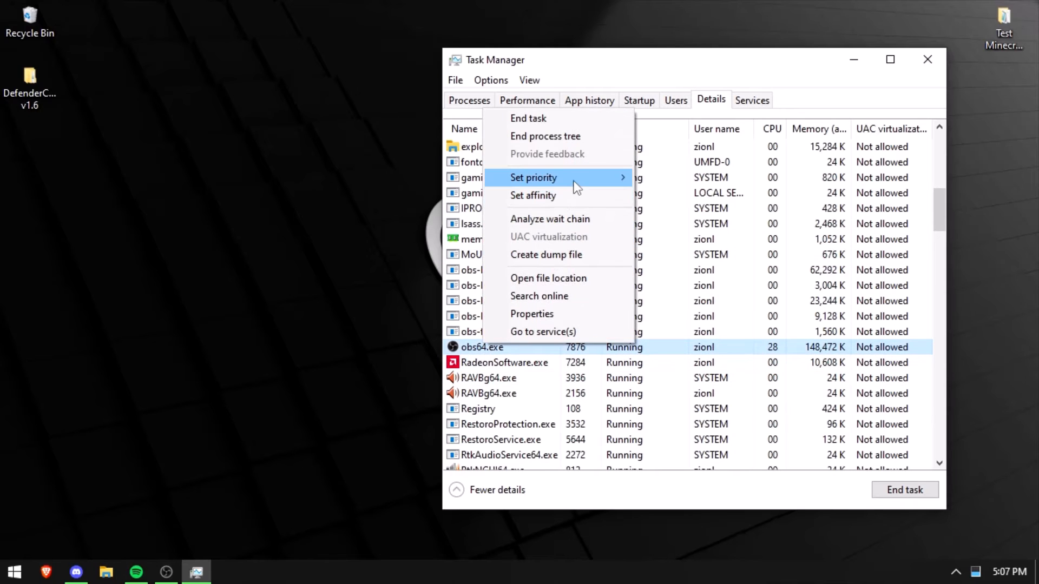
mouse_move(585, 180)
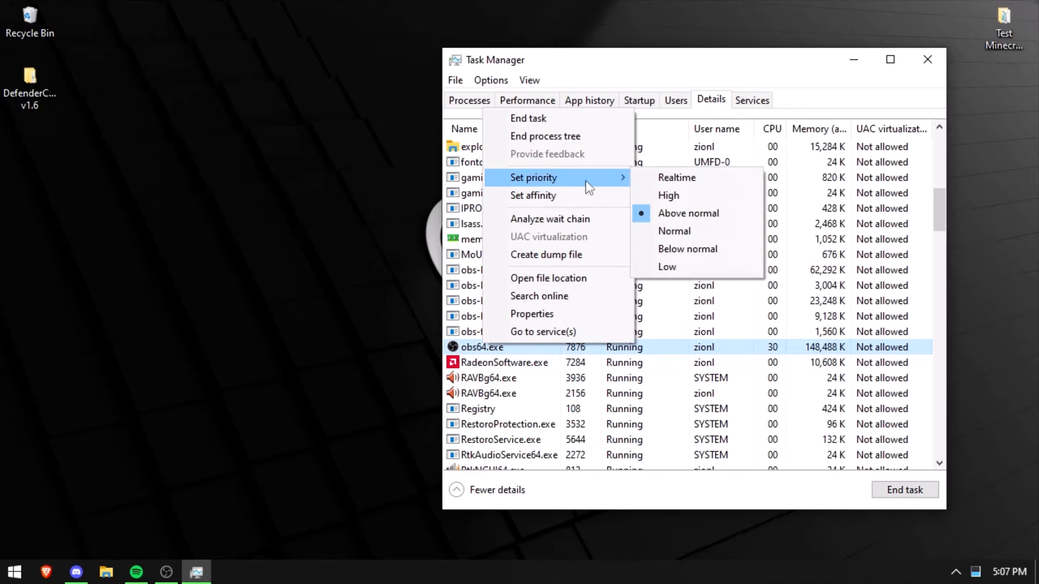
left_click(691, 366)
- Set the priority of RadeonSoftware.exe to Low and confirm the change
right_click(574, 362)
mouse_move(692, 194)
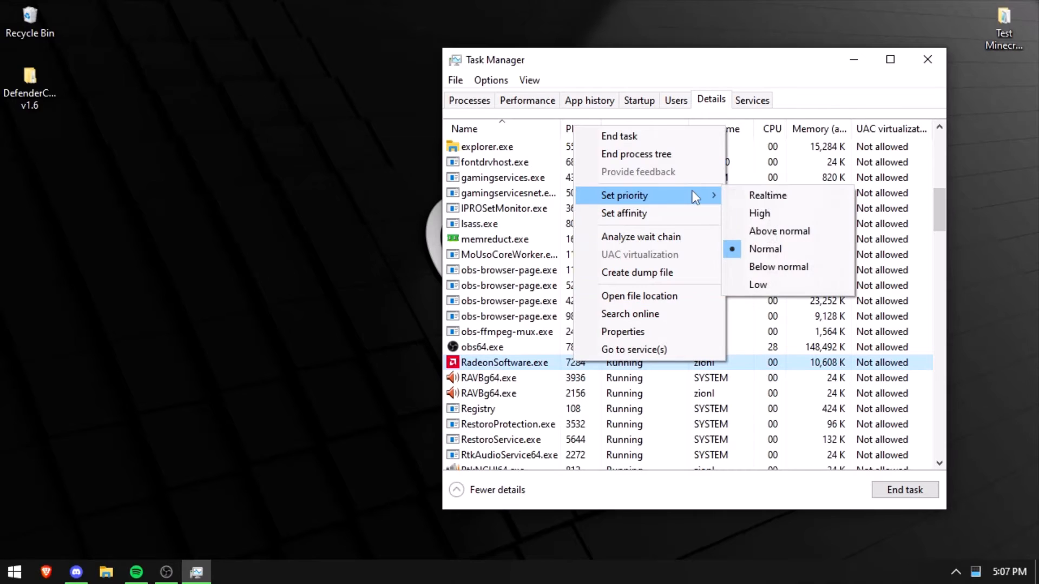
left_click(745, 282)
left_click(571, 309)
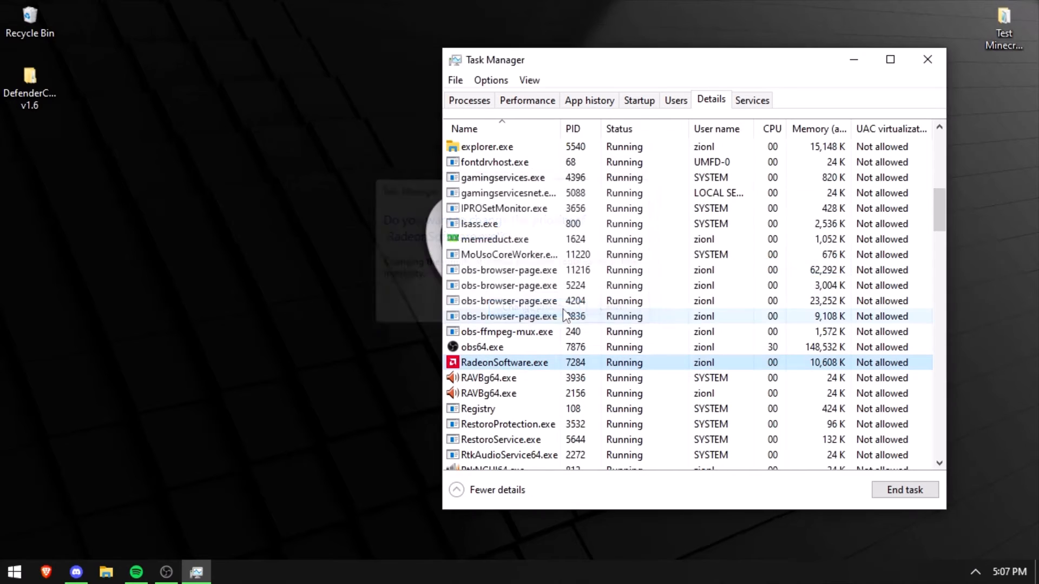
- Set the priority of the first Spotify.exe process (PID 7088) to Low
scroll(541, 314, "down", 8)
right_click(490, 319)
mouse_move(582, 385)
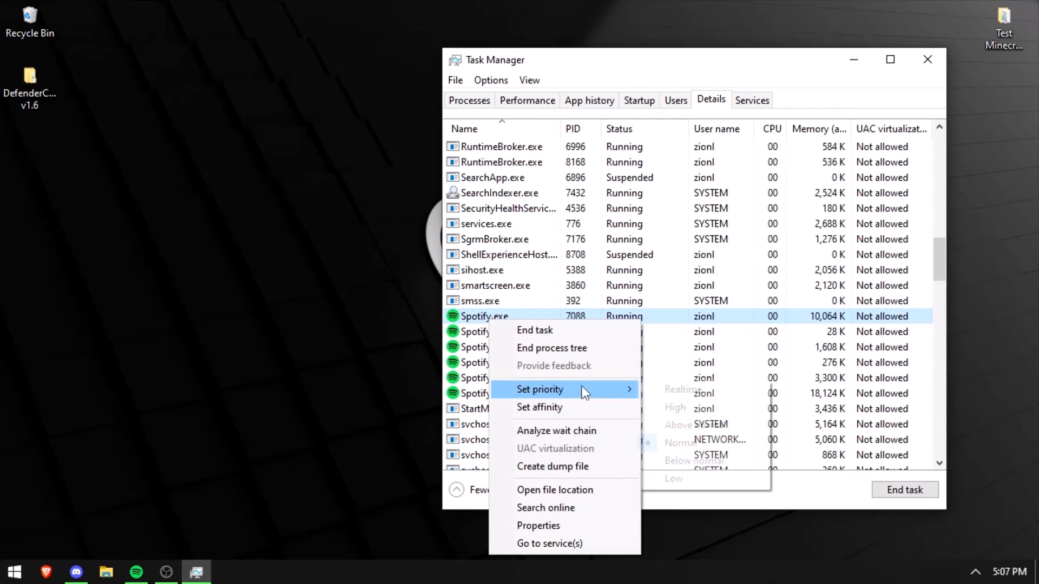
left_click(674, 478)
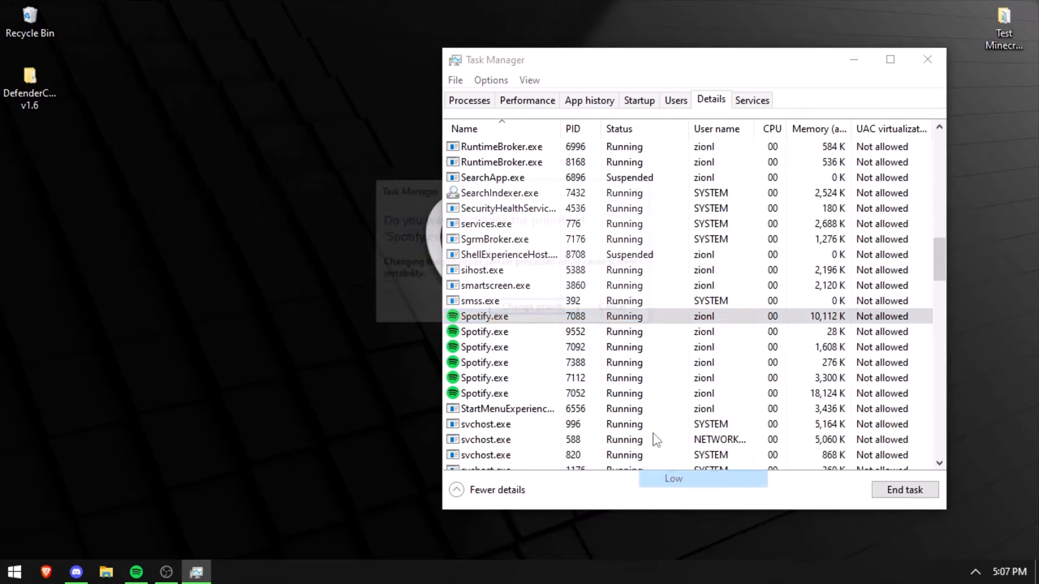
left_click(570, 314)
- Set the priority of the second and third Spotify.exe processes (PIDs 9552 and 7092) to Low
right_click(502, 333)
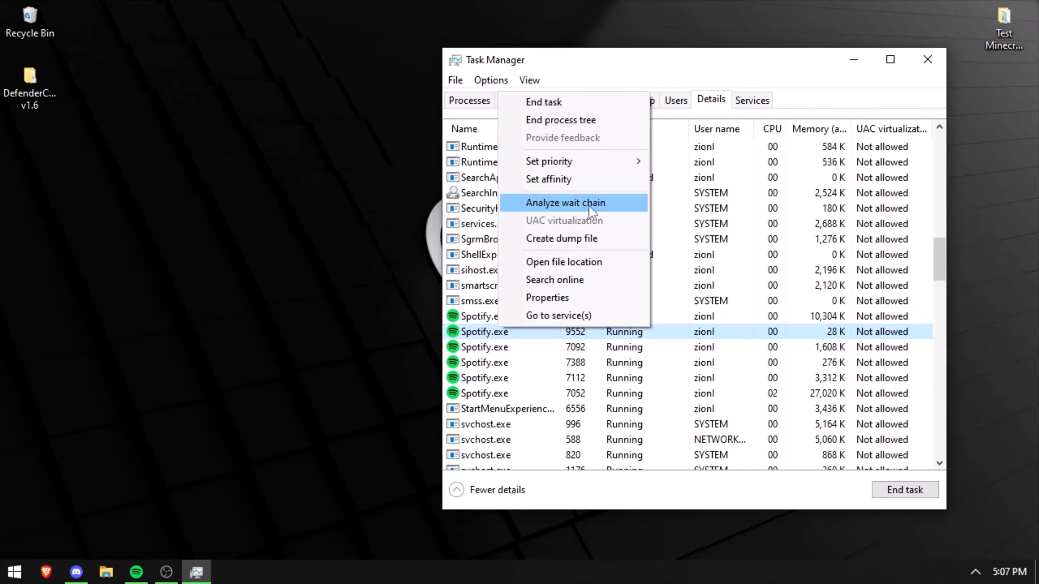
mouse_move(636, 163)
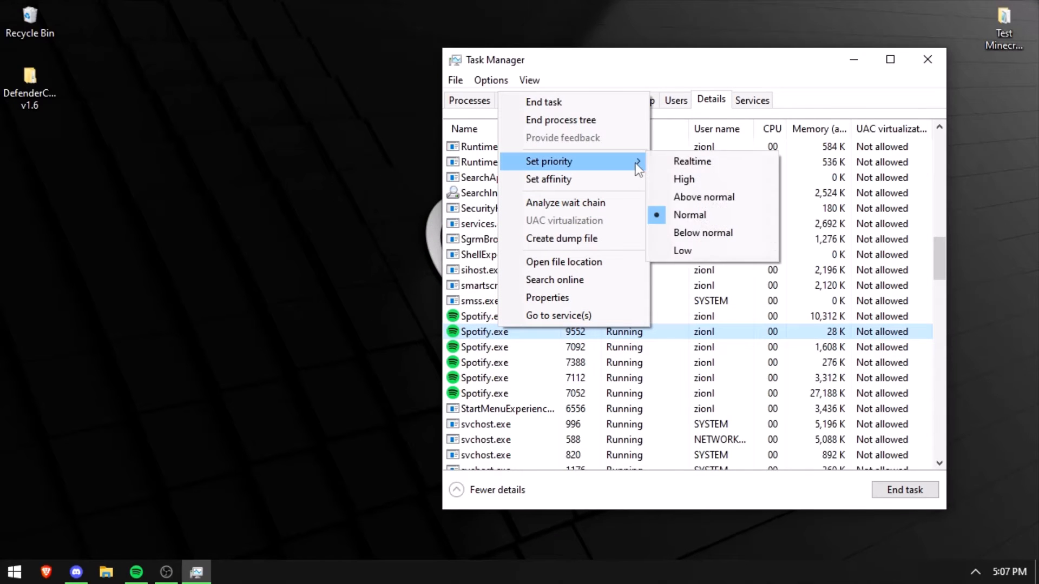
left_click(688, 258)
left_click(560, 311)
right_click(540, 344)
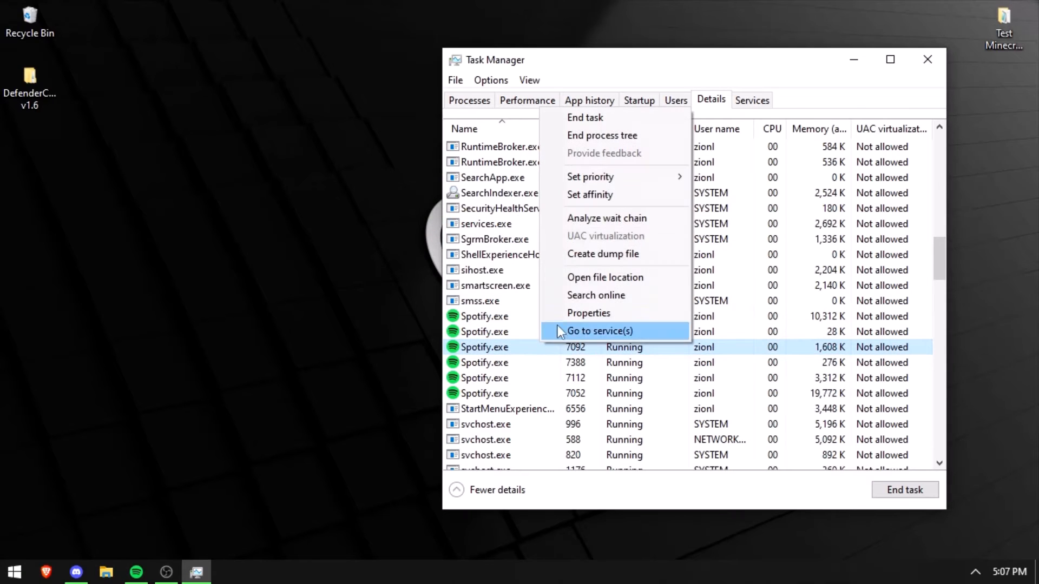
mouse_move(685, 178)
left_click(719, 265)
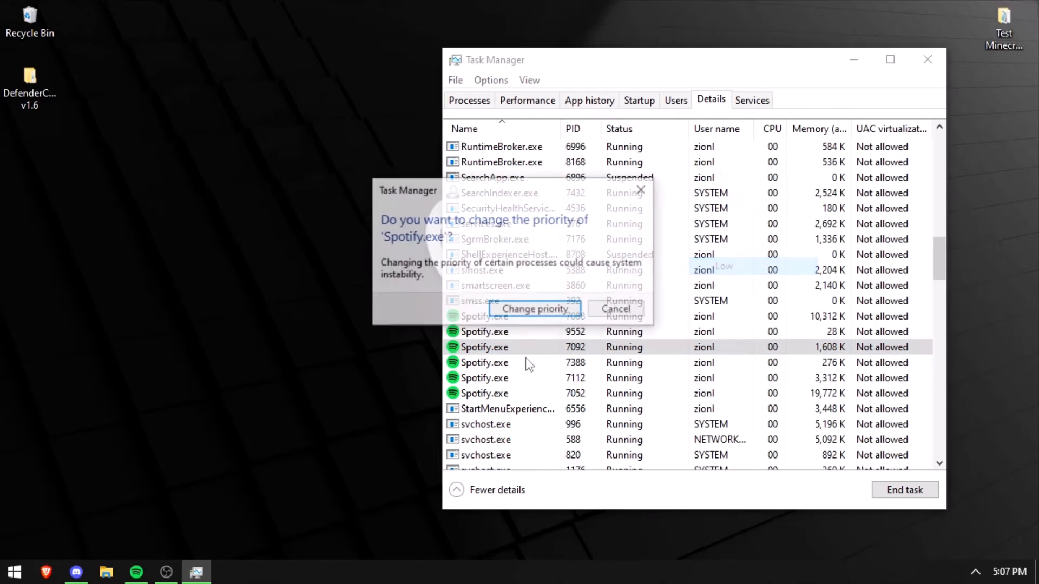
left_click(539, 308)
- Set the priority of the Spotify.exe processes with PIDs 7388 and 7112 to Low
right_click(490, 365)
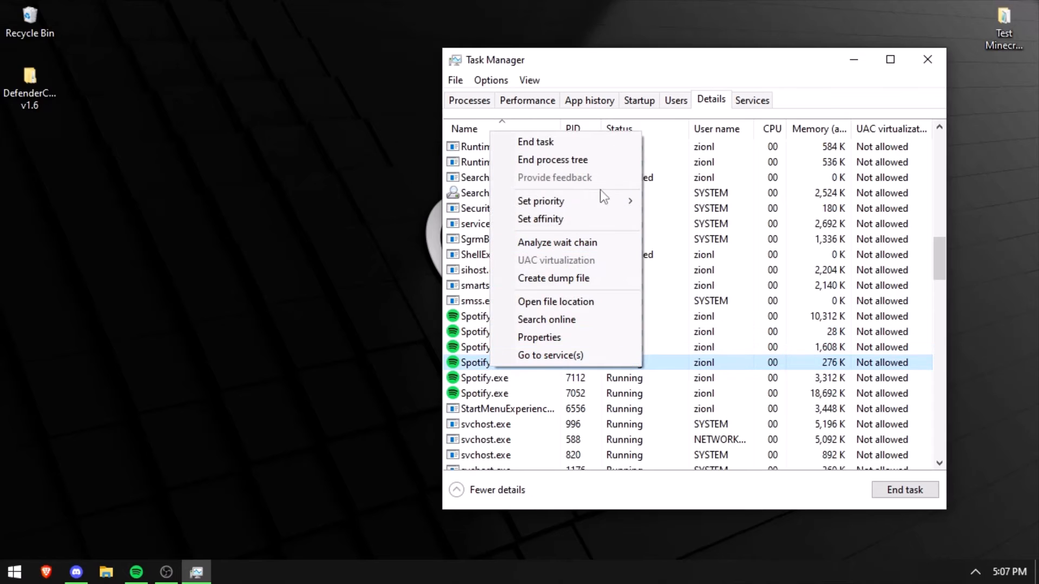
mouse_move(626, 201)
left_click(694, 272)
left_click(538, 307)
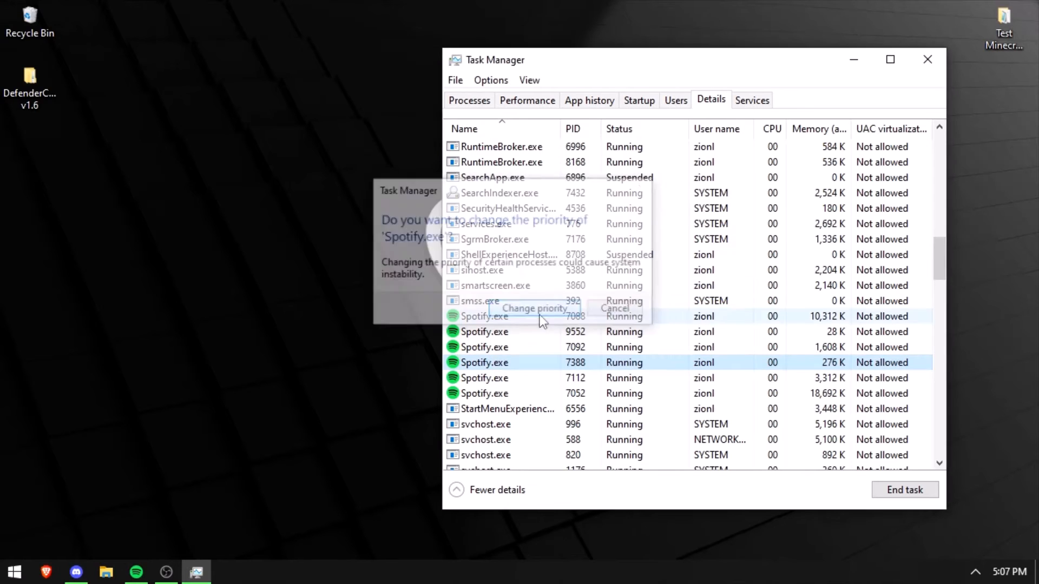
right_click(485, 379)
mouse_move(575, 219)
left_click(646, 303)
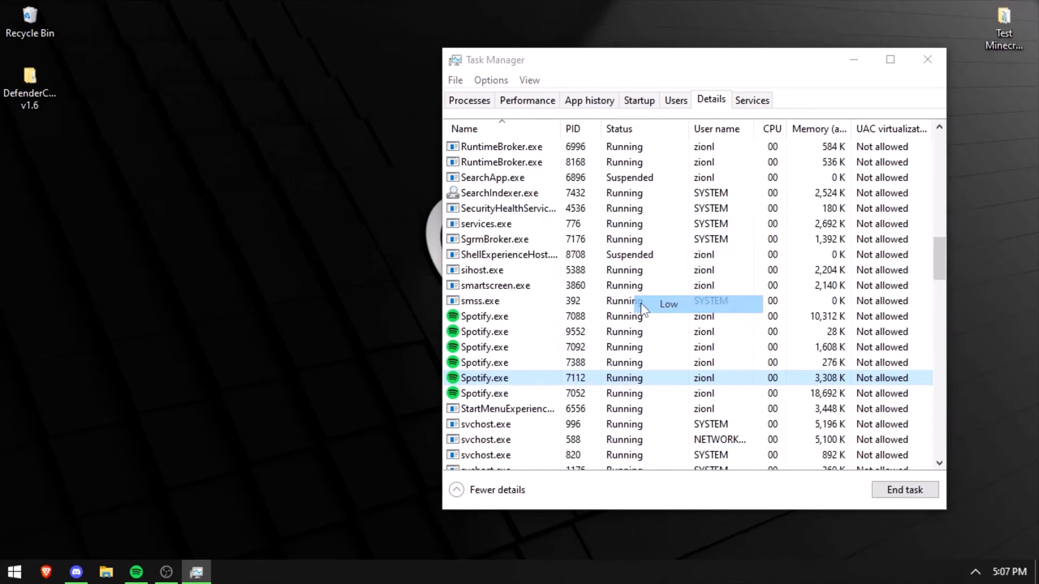
left_click(557, 309)
- Check the priority setting of the last Spotify.exe process (PID 7052) and look through the surrounding processes
right_click(528, 395)
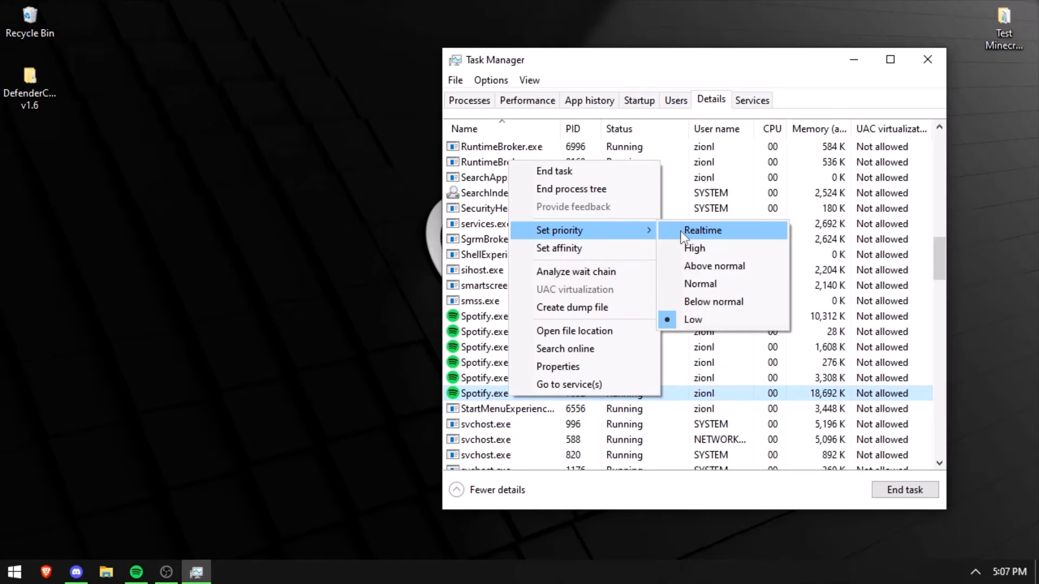
left_click(707, 414)
scroll(708, 414, "down", 5)
scroll(600, 379, "up", 7)
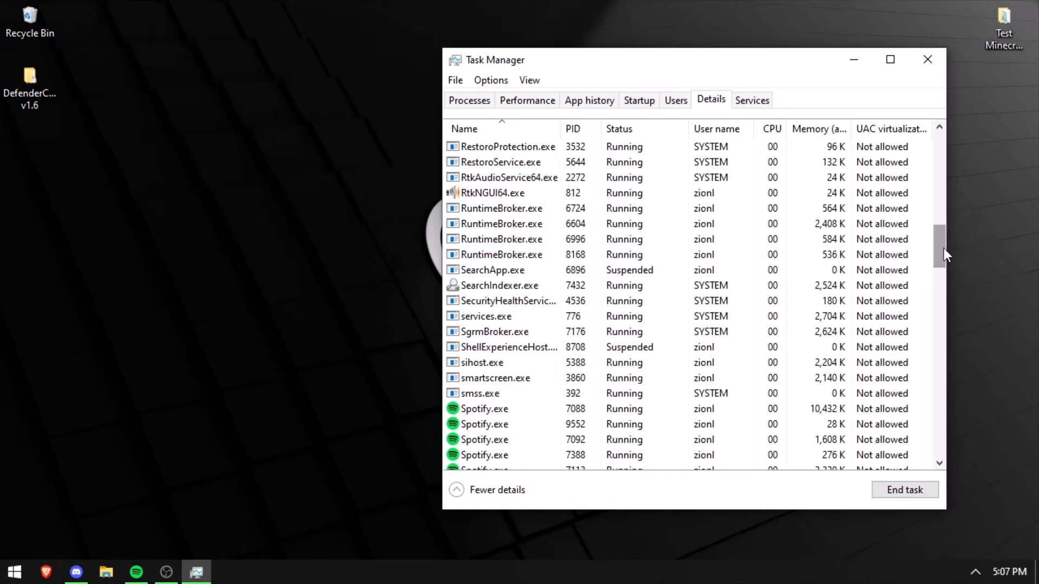
- View which processors obs64.exe may use in its processor affinity settings, and cancel without changes
left_click_drag(944, 248, 954, 218)
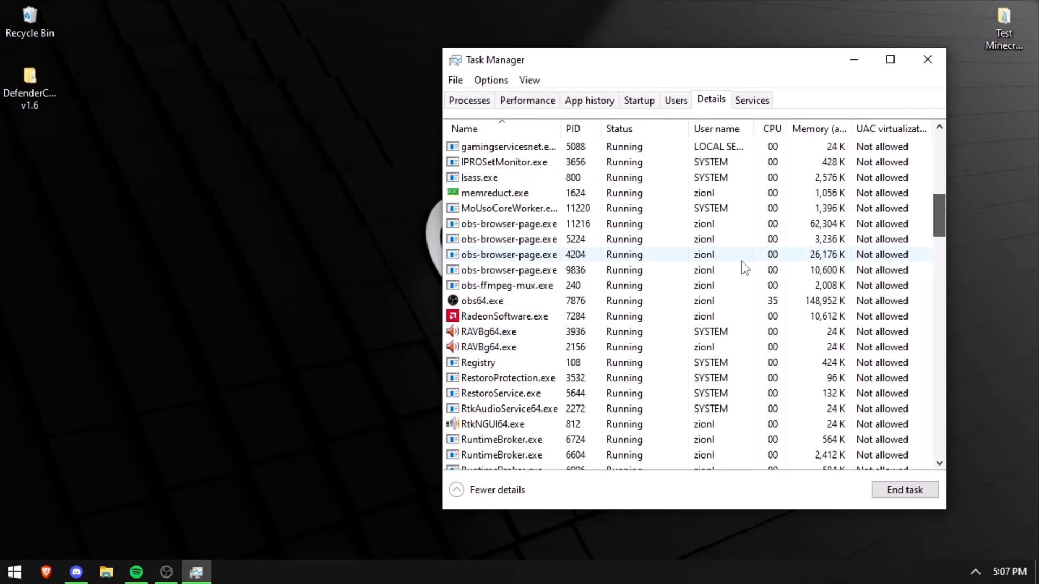
right_click(463, 306)
left_click(553, 387)
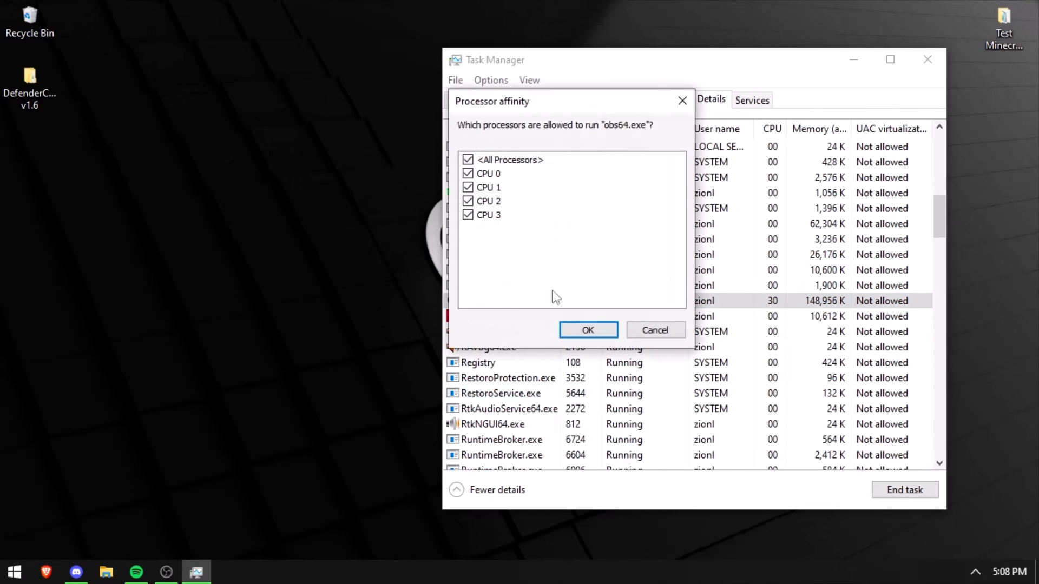
left_click_drag(546, 105, 246, 87)
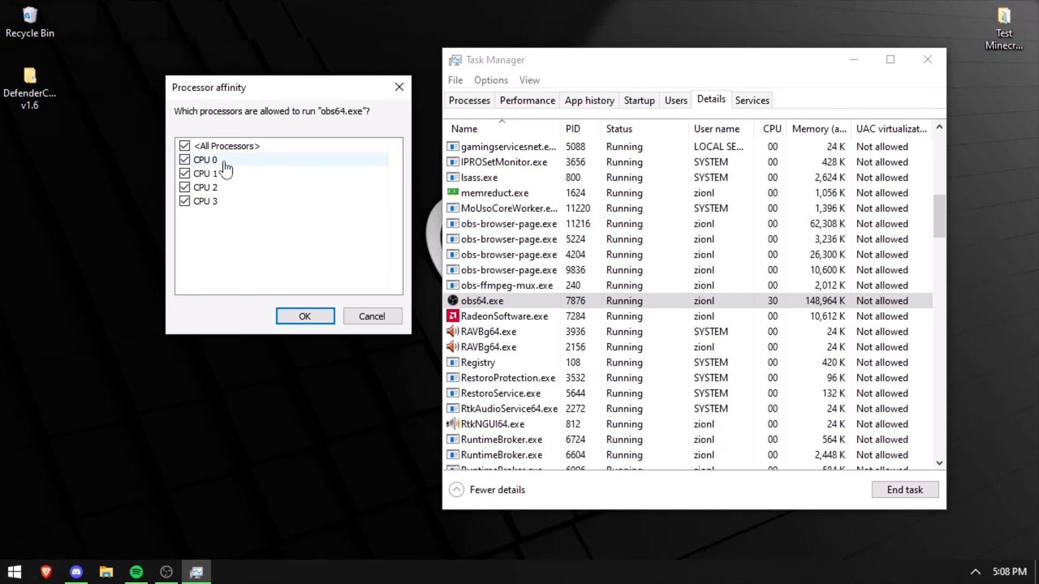
left_click(372, 316)
- Search Windows for "ter" and launch Terraria
scroll(549, 241, "up", 7)
key("super")
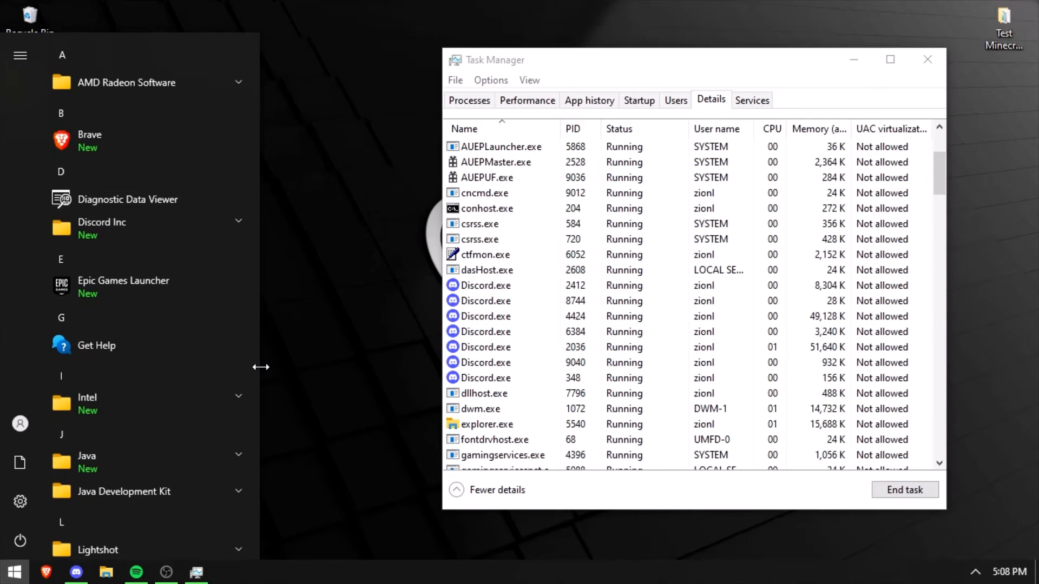
type("ter")
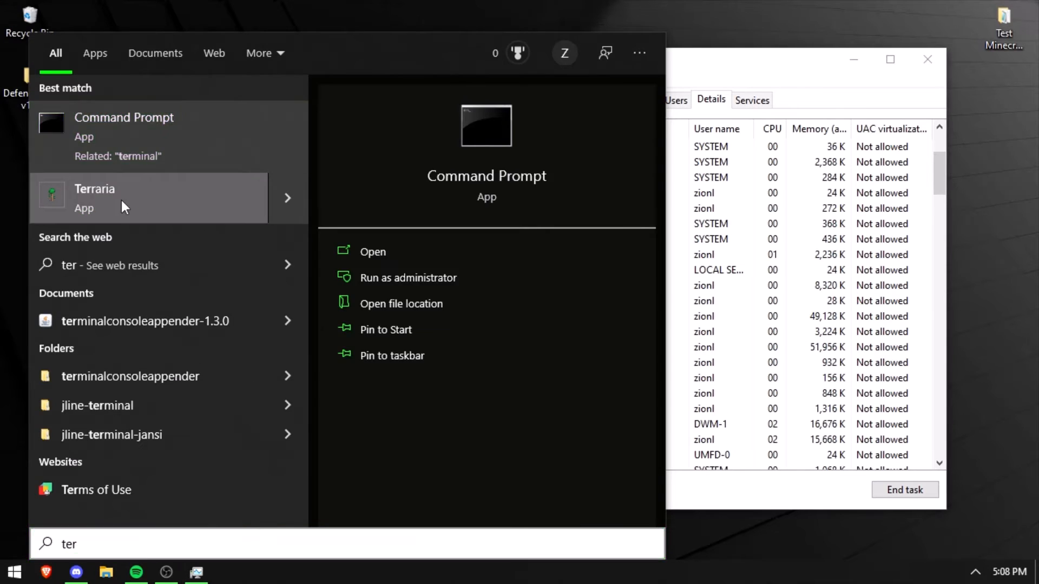
left_click(122, 200)
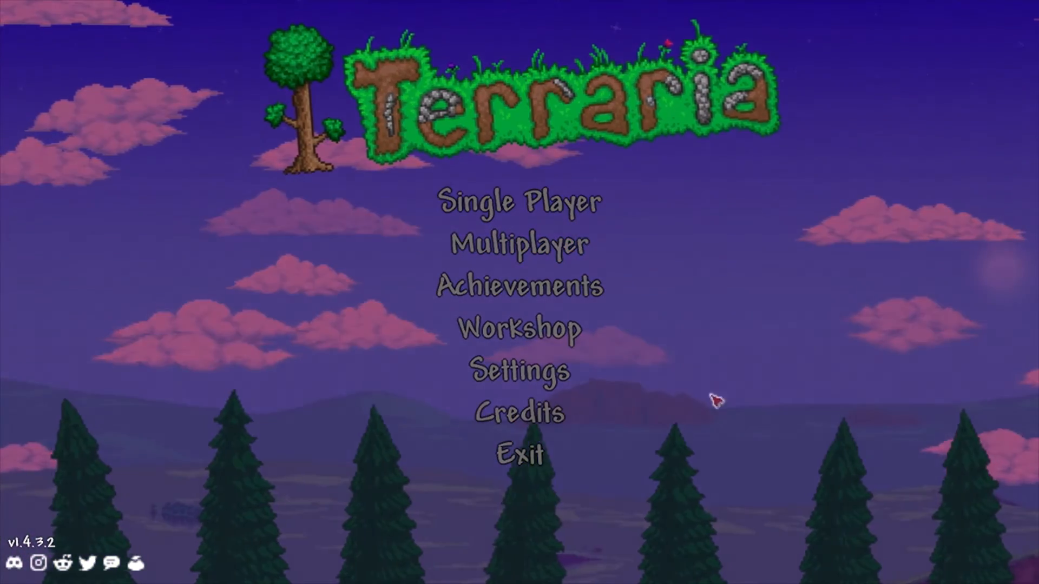
- Display the frame rate counter in Terraria and look at the game's settings menu before returning to the main menu
key("F10")
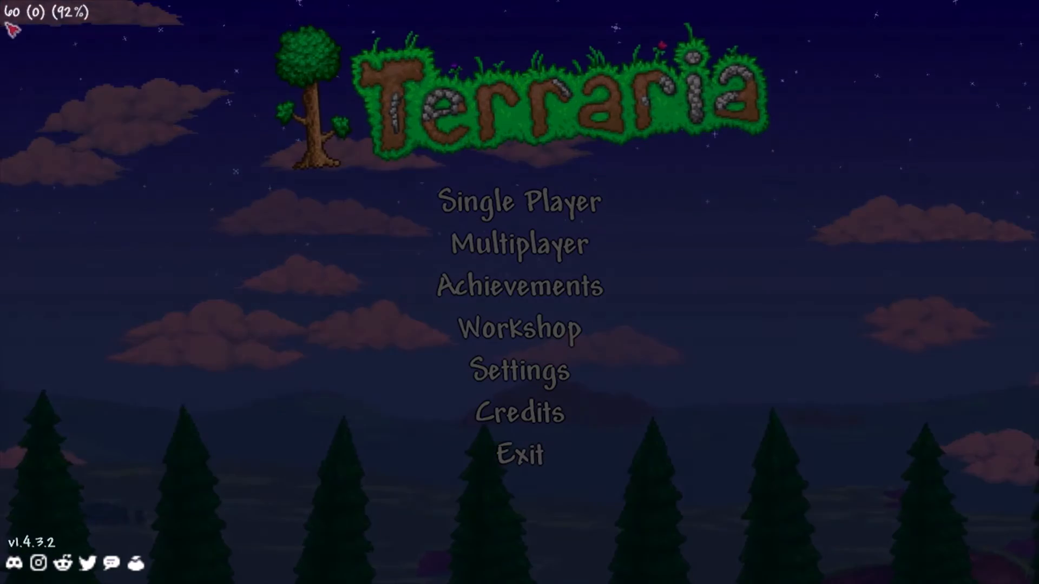
left_click(487, 372)
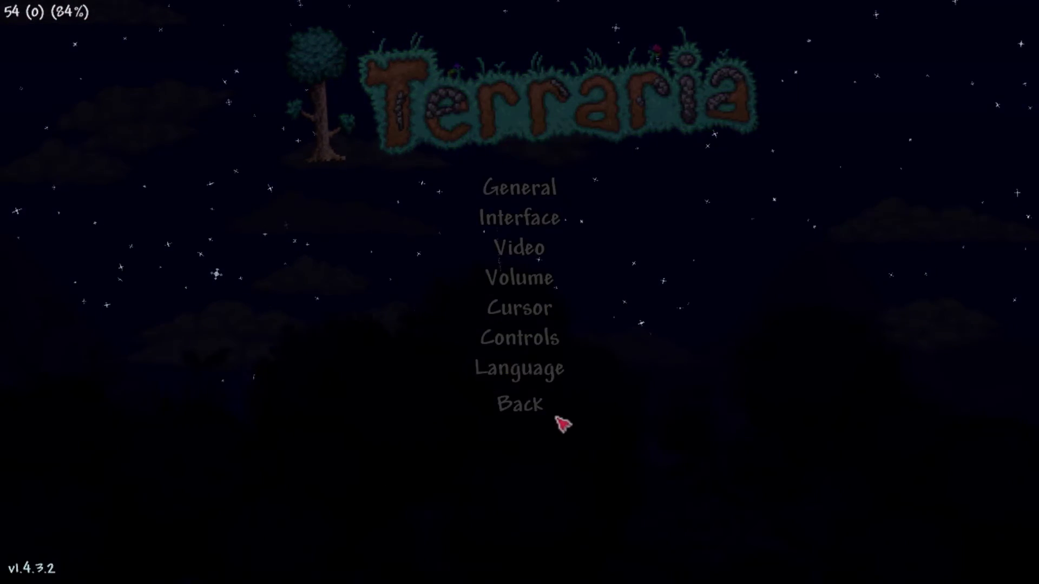
left_click(538, 409)
- Switch from Terraria to the desktop programs, with Task Manager in front of the OBS window
key("alt+Tab")
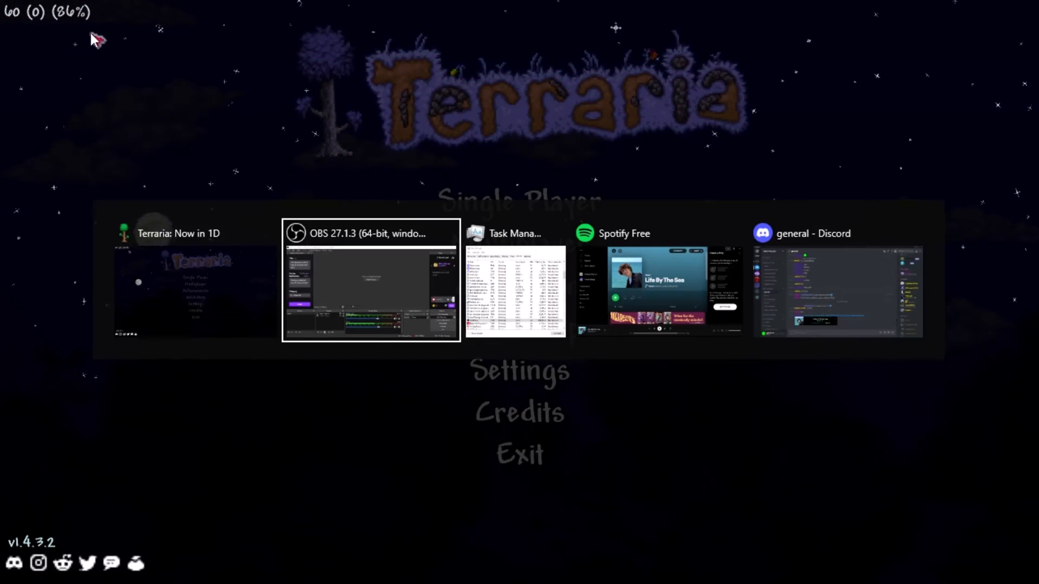
key("alt+Tab")
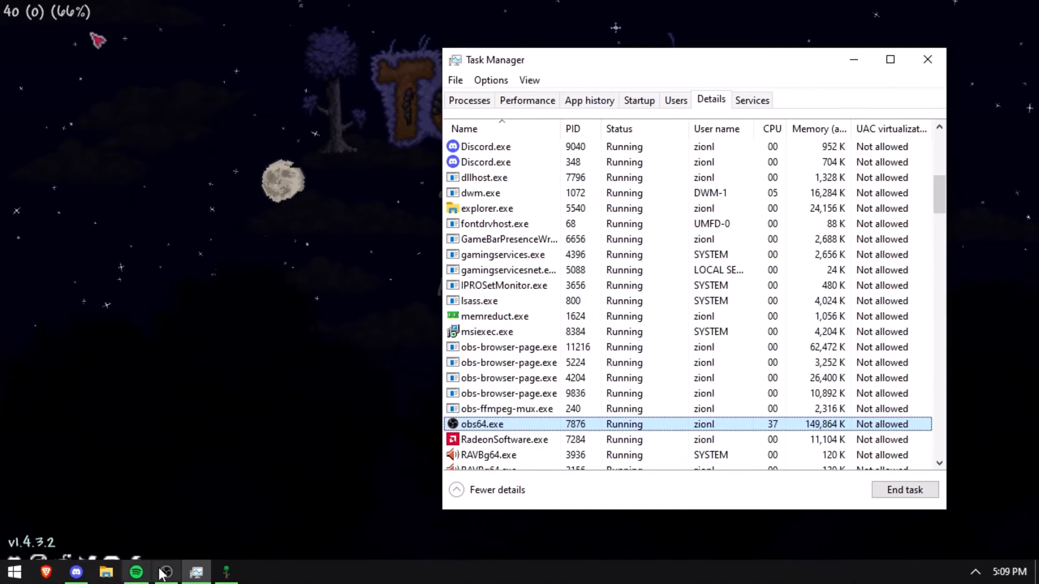
left_click(164, 572)
left_click(196, 572)
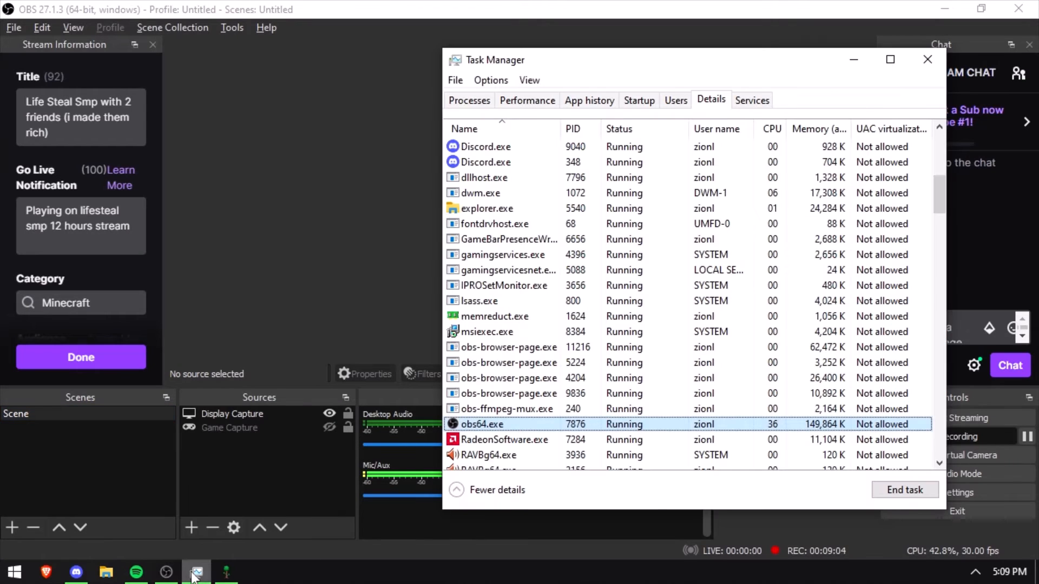
- Restrict obs64.exe to CPU 2 and CPU 3 in its processor affinity settings
right_click(809, 426)
left_click(643, 423)
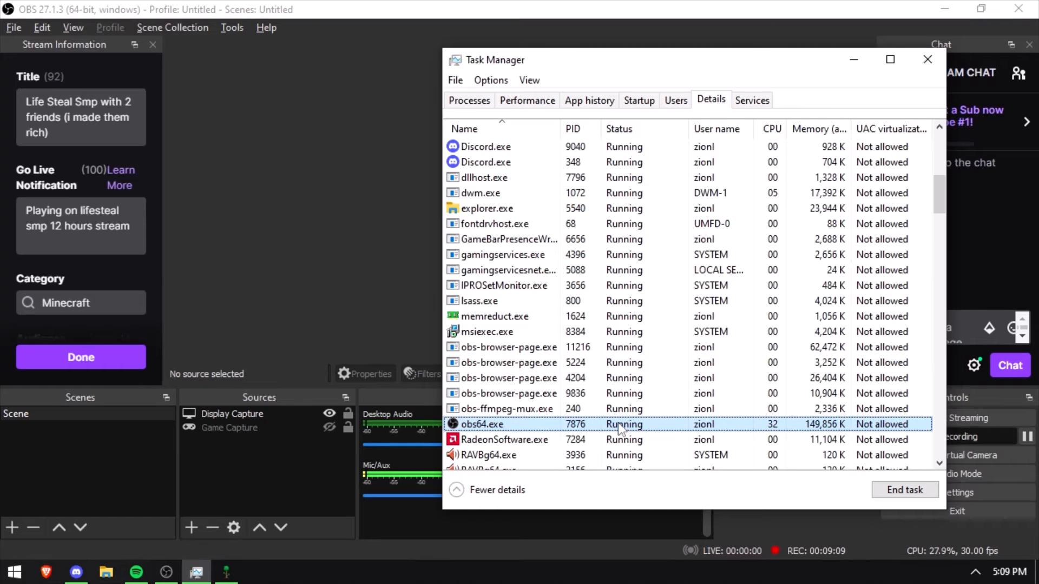
right_click(496, 425)
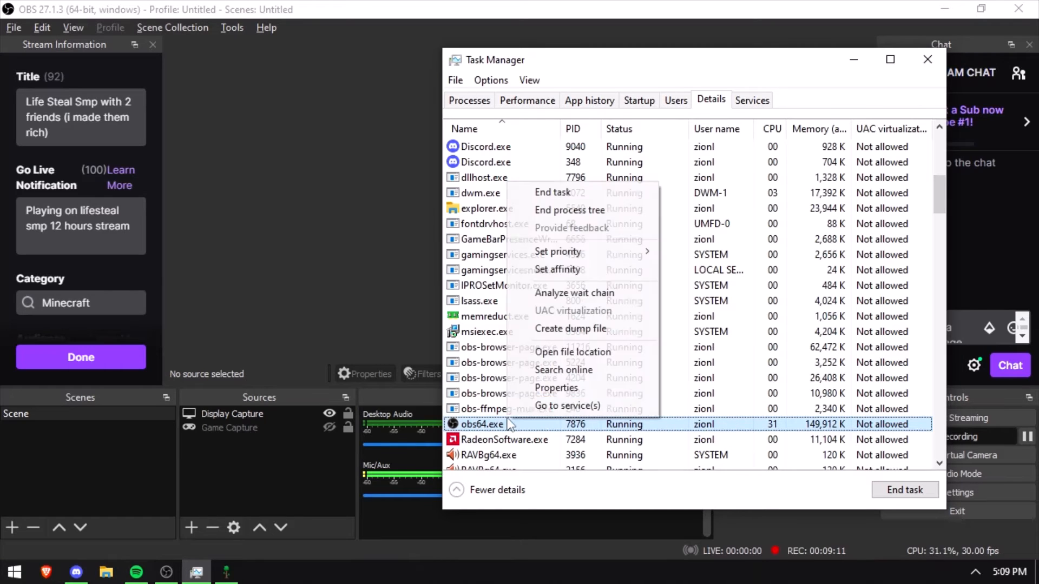
left_click(574, 270)
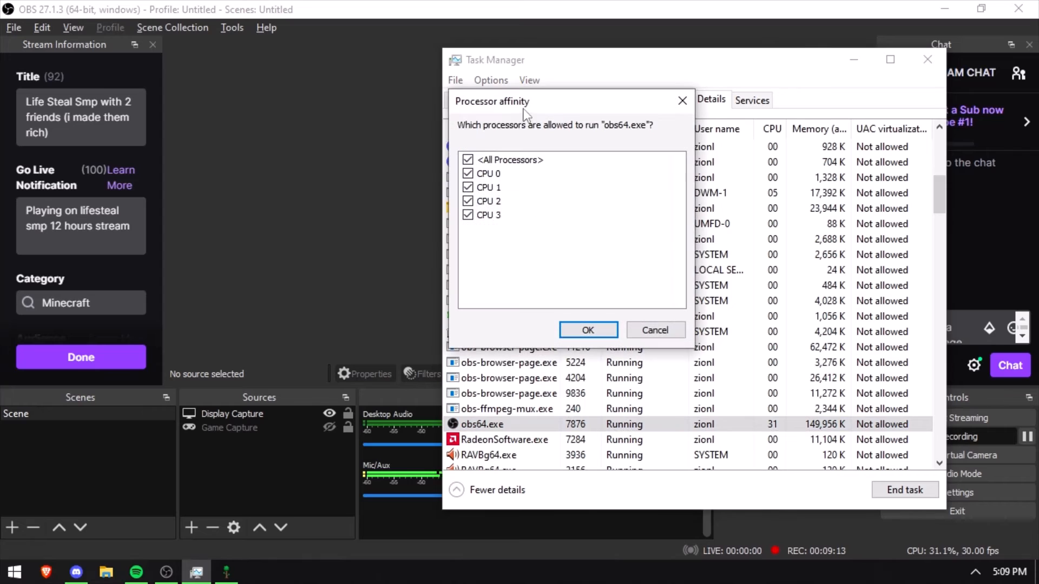
left_click_drag(524, 107, 243, 107)
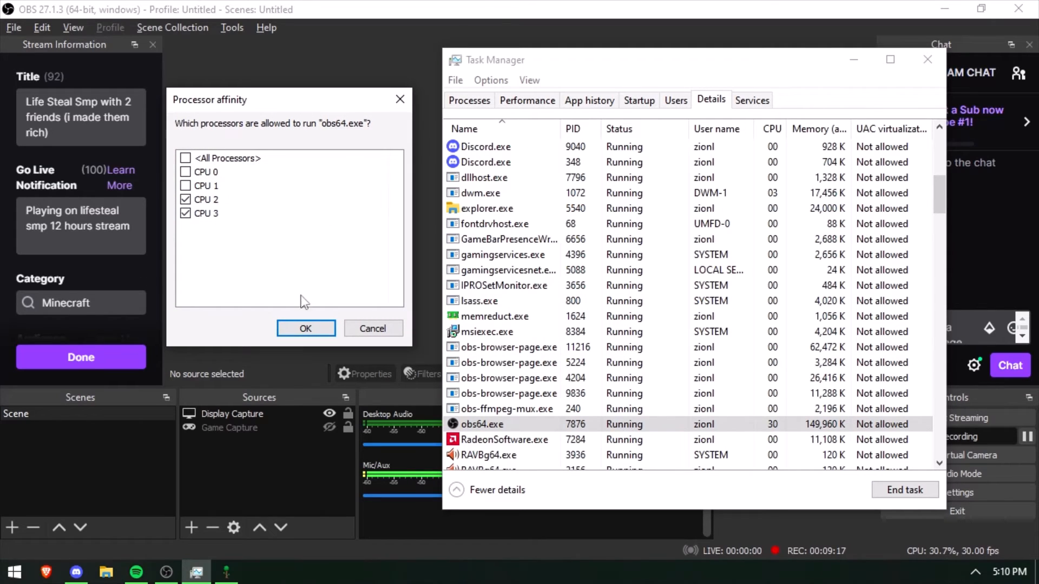
left_click(312, 328)
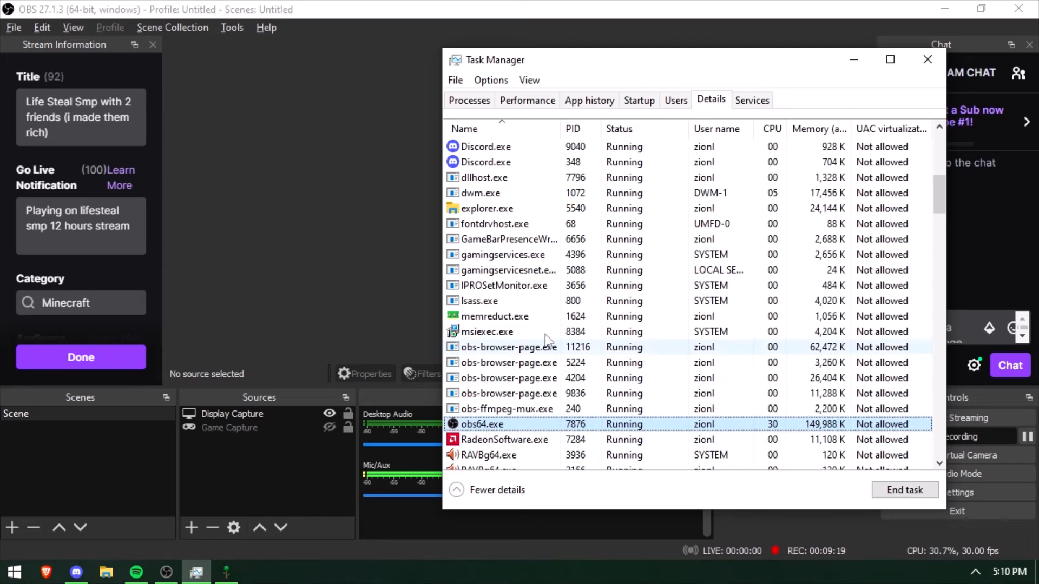
- Find Terraria.exe in the process list and view which processors it may use, leaving the selection as it is
scroll(506, 391, "up", 3)
left_click(470, 347)
right_click(470, 347)
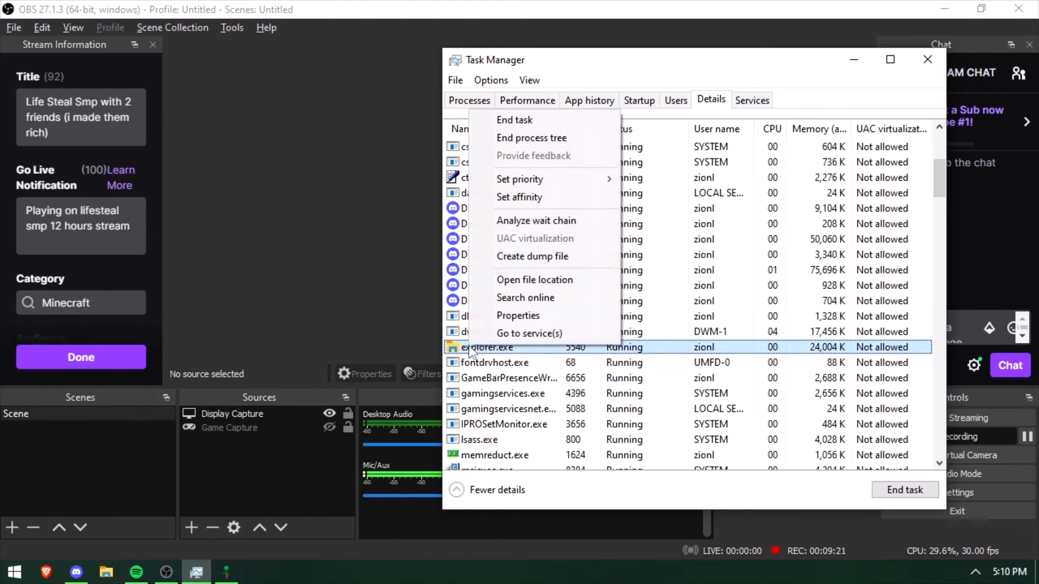
left_click(777, 257)
scroll(628, 271, "down", 1)
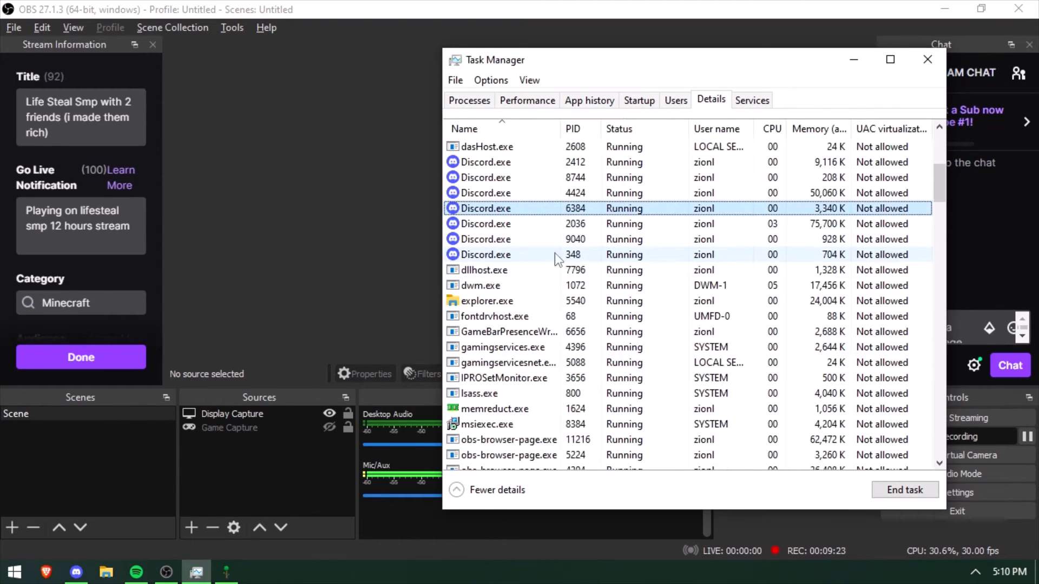
scroll(519, 308, "down", 20)
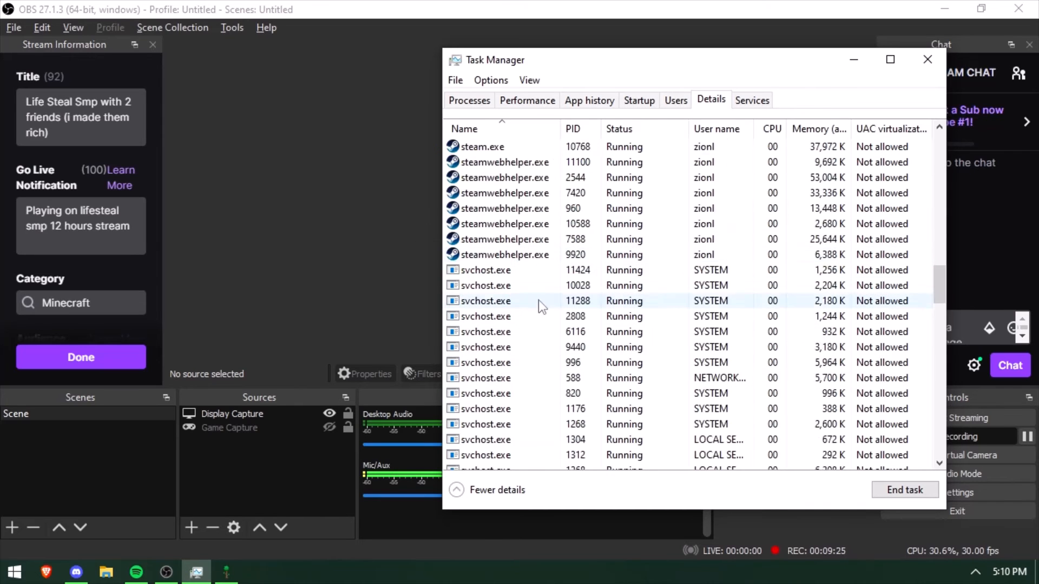
scroll(528, 306, "down", 10)
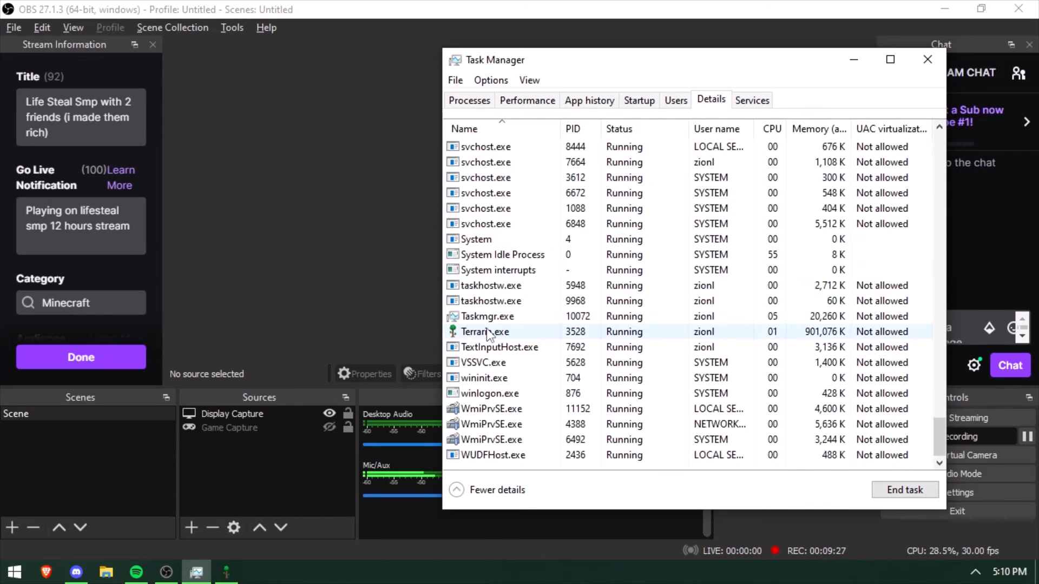
right_click(492, 332)
left_click(549, 180)
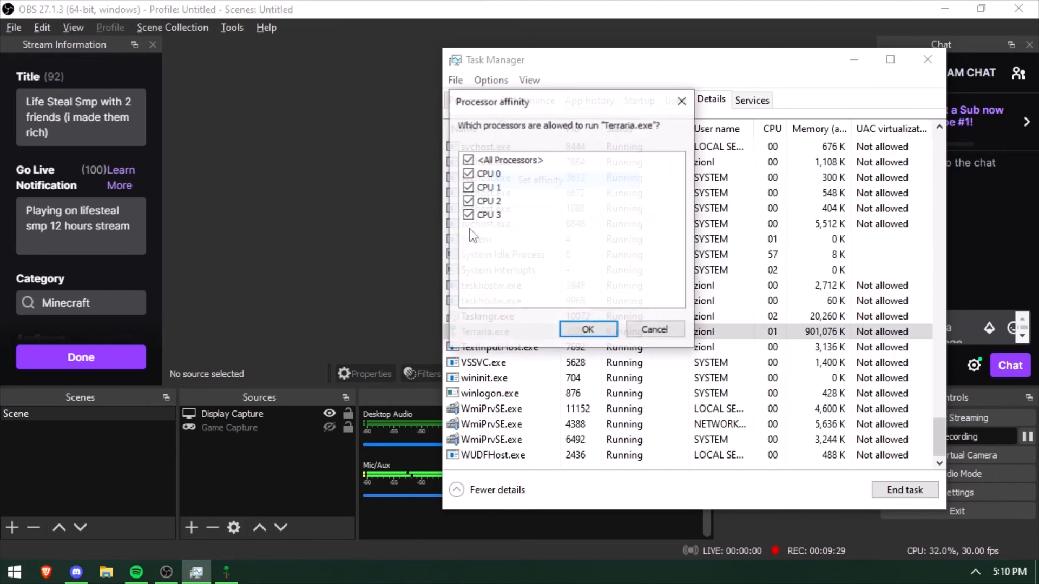
left_click(588, 330)
- Return to obs64.exe in the process list and review its allowed processors
scroll(520, 309, "up", 15)
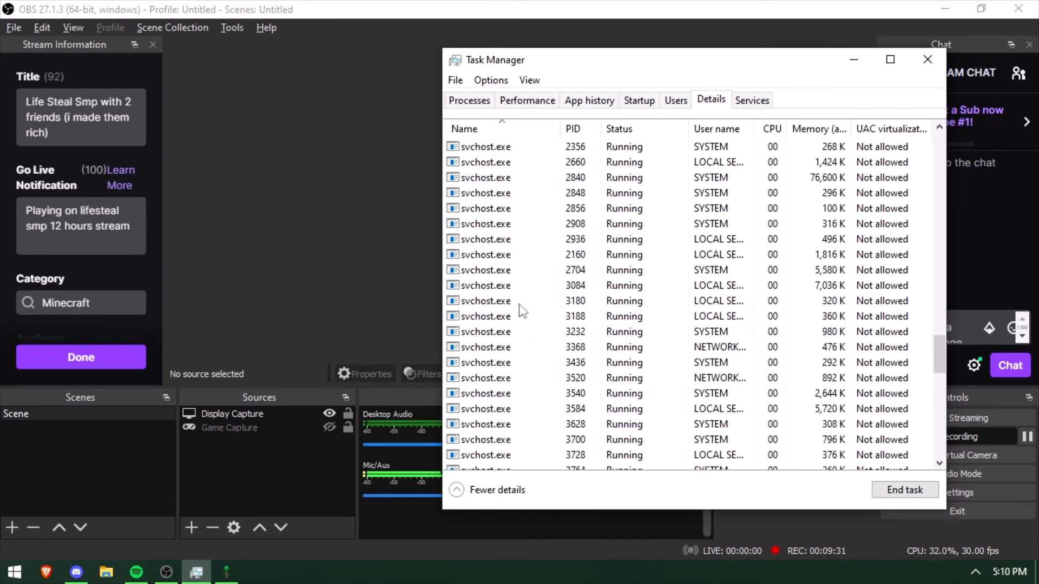
scroll(463, 260, "up", 12)
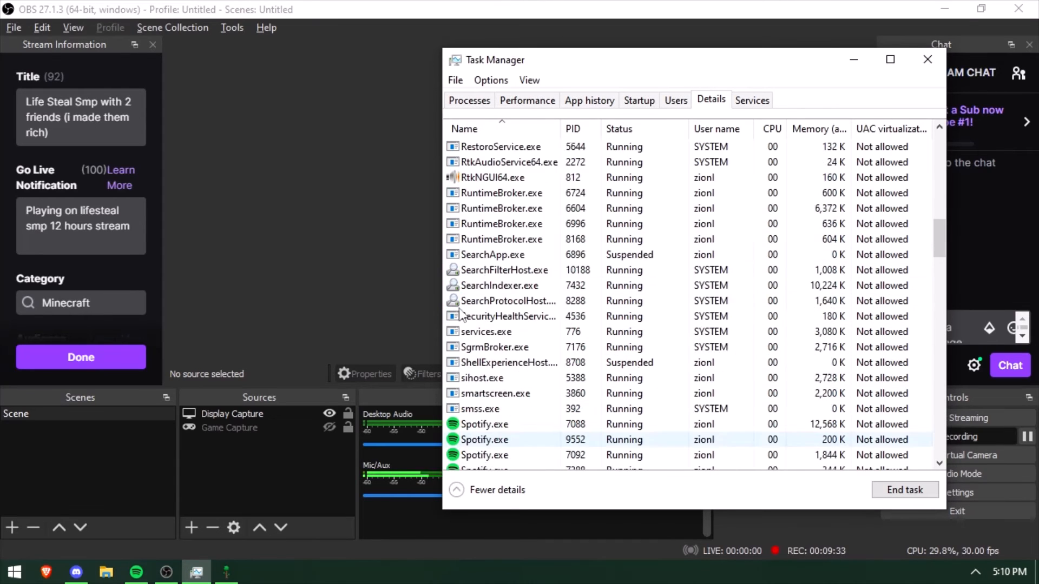
right_click(470, 286)
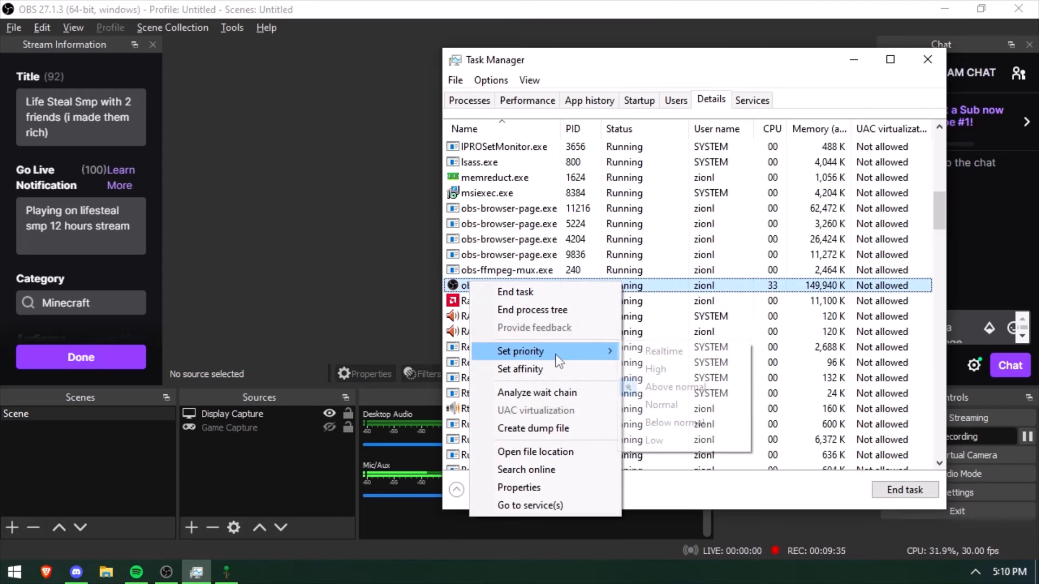
left_click(546, 369)
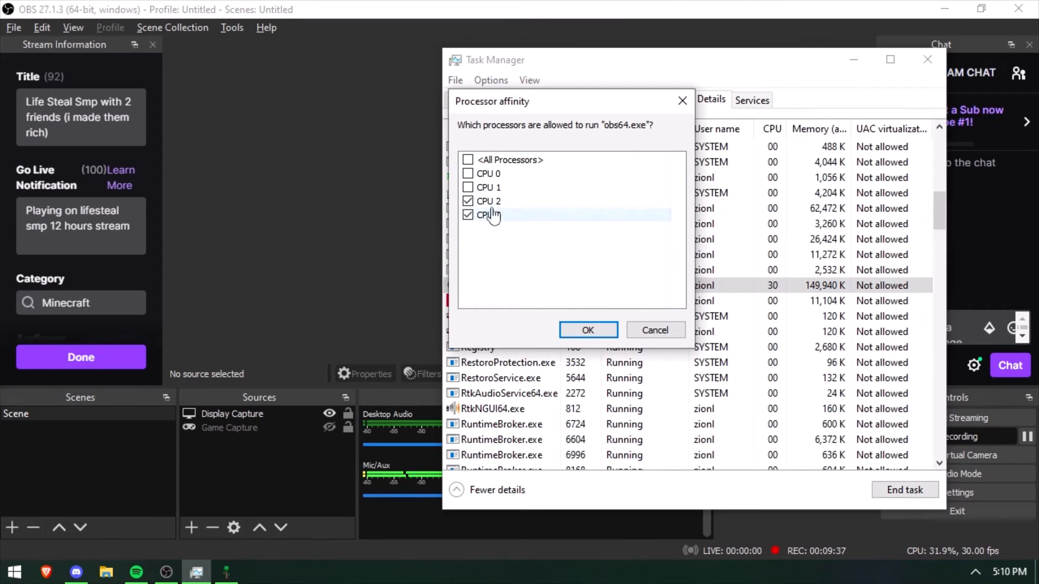
left_click(587, 329)
- Exclude CPU 3 from the processors allowed to run Terraria.exe and apply the affinity setting
left_click_drag(939, 217, 934, 479)
right_click(495, 331)
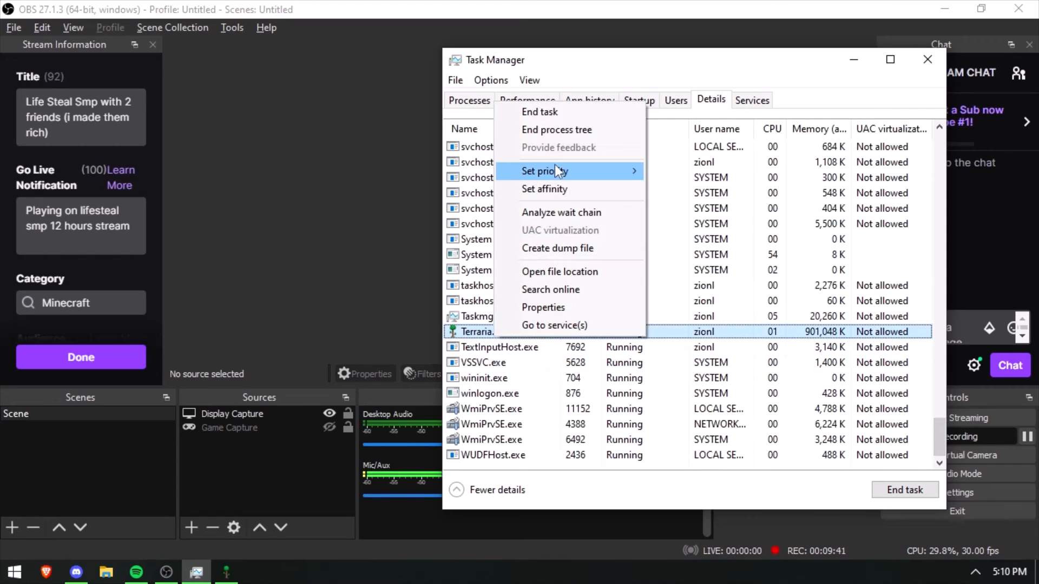
left_click(557, 189)
left_click(467, 200)
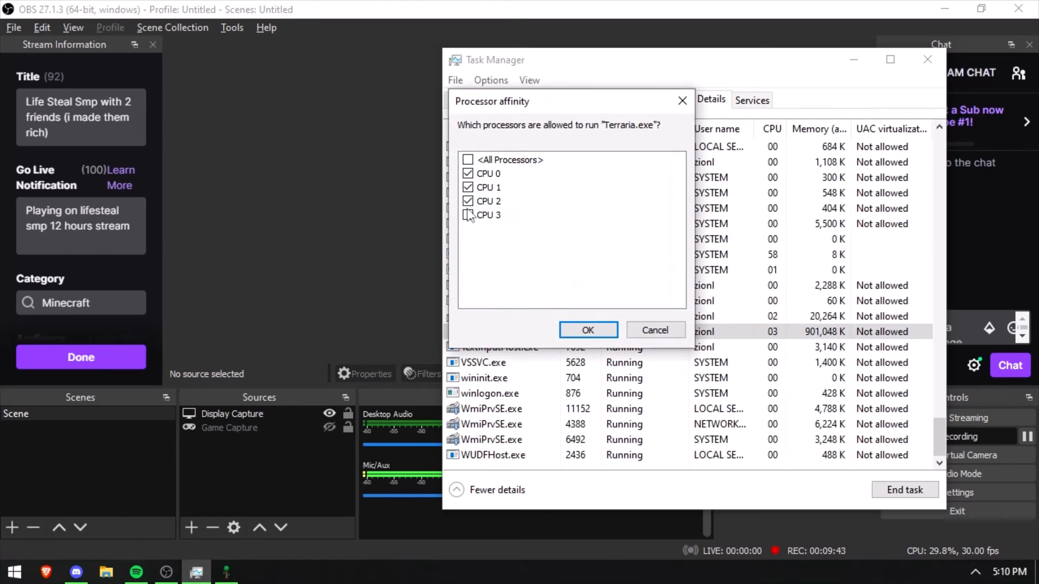
left_click(608, 324)
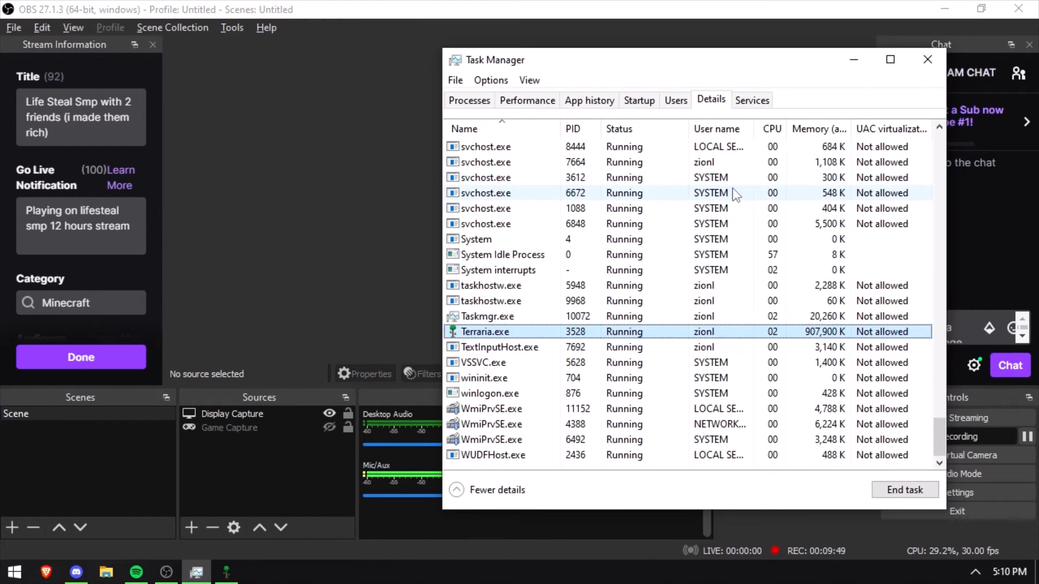
- Switch to Terraria, look at its video settings, and exit the game from the main menu
left_click(226, 572)
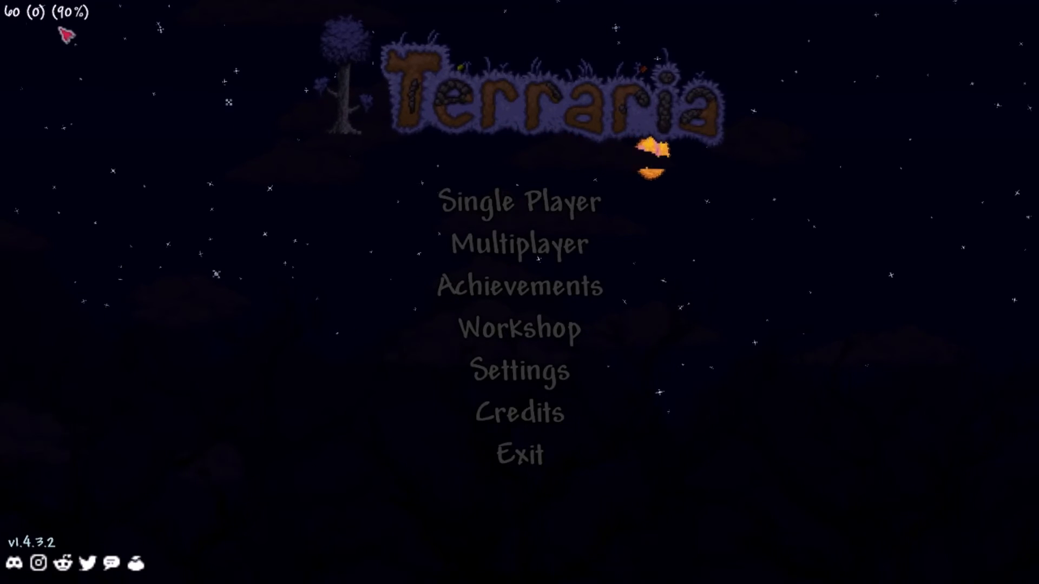
left_click(512, 208)
key("Escape")
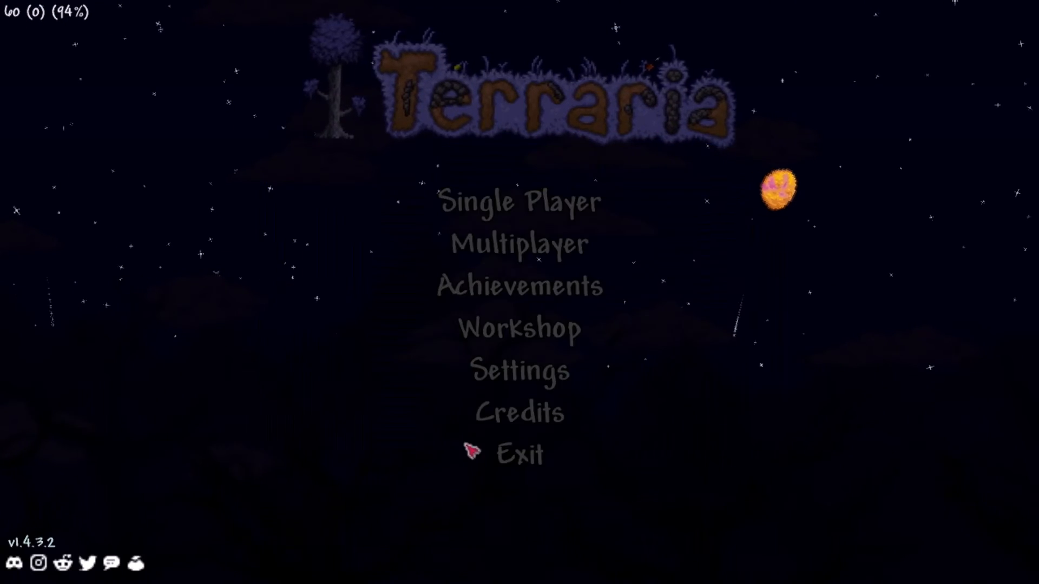
left_click(517, 379)
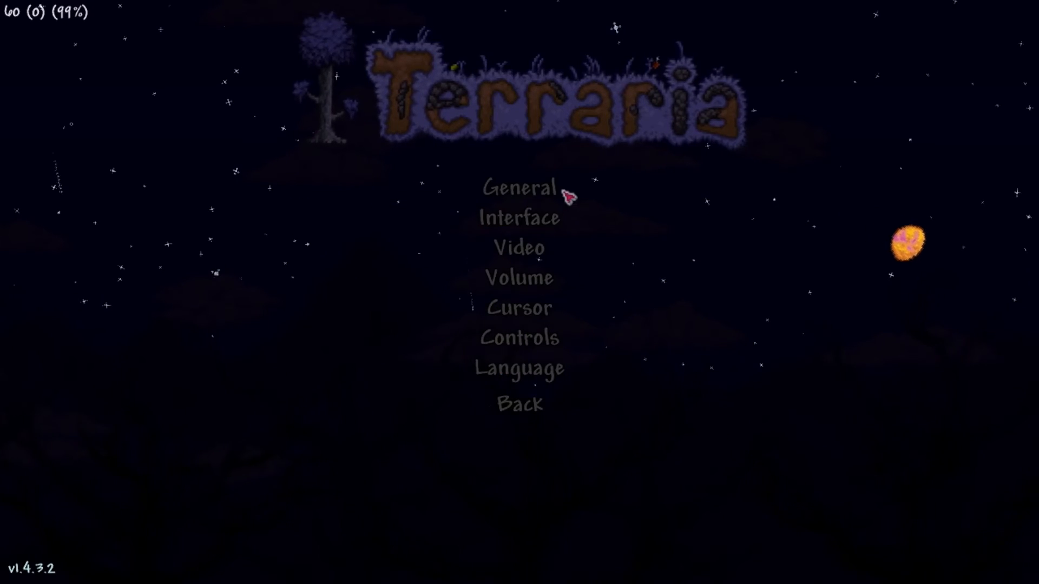
left_click(516, 247)
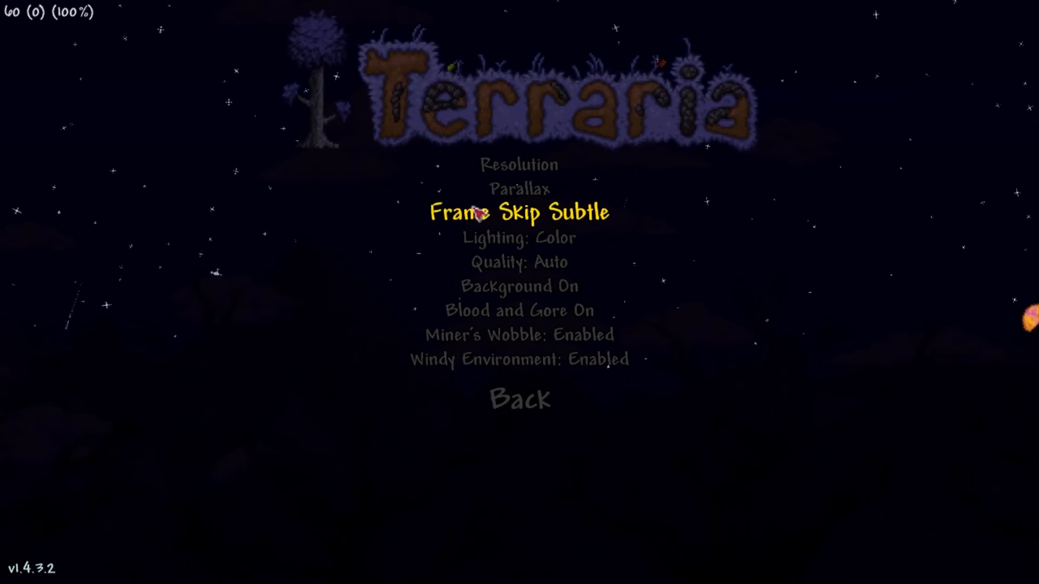
key("Escape")
key("Escape")
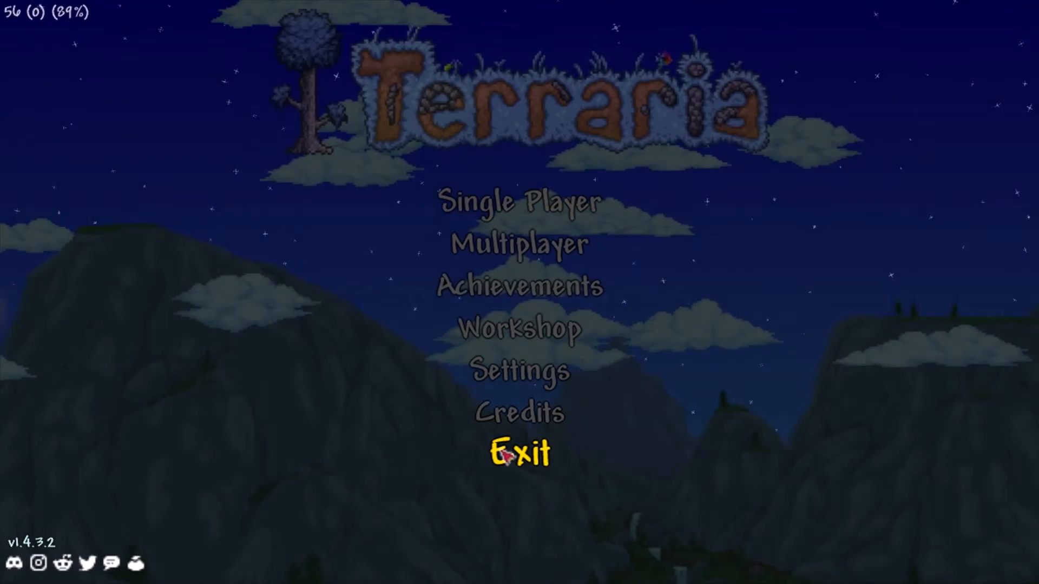
left_click(507, 454)
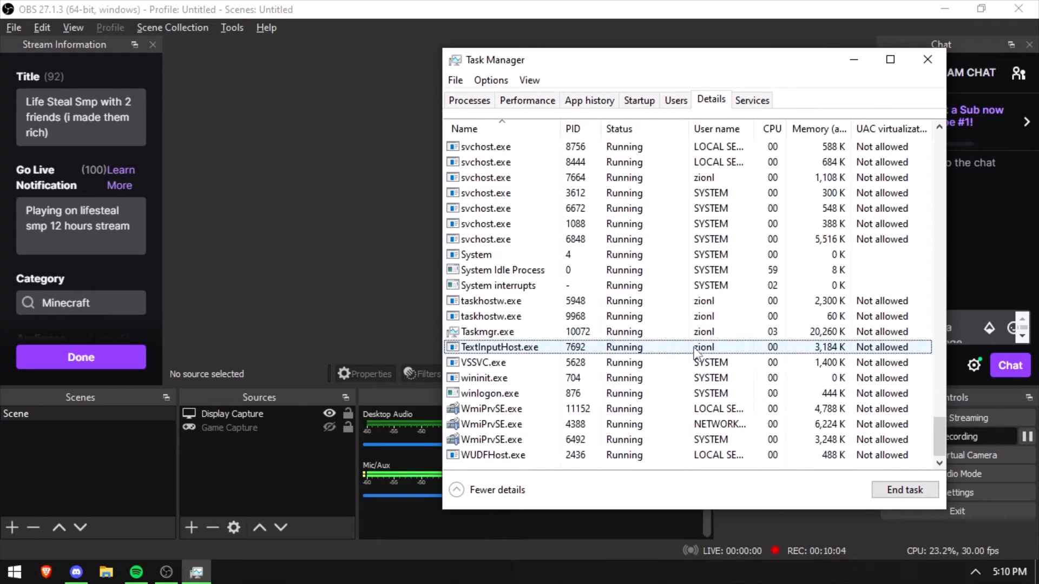
left_click_drag(940, 436, 939, 222)
scroll(649, 329, "down", 12)
right_click(498, 285)
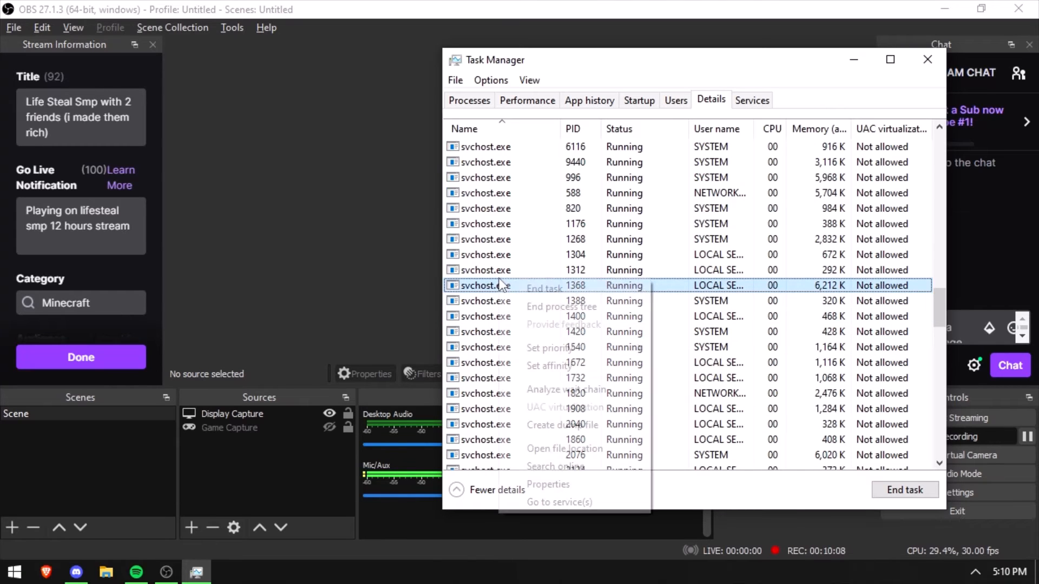
mouse_move(553, 351)
left_click(718, 254)
scroll(695, 257, "up", 8)
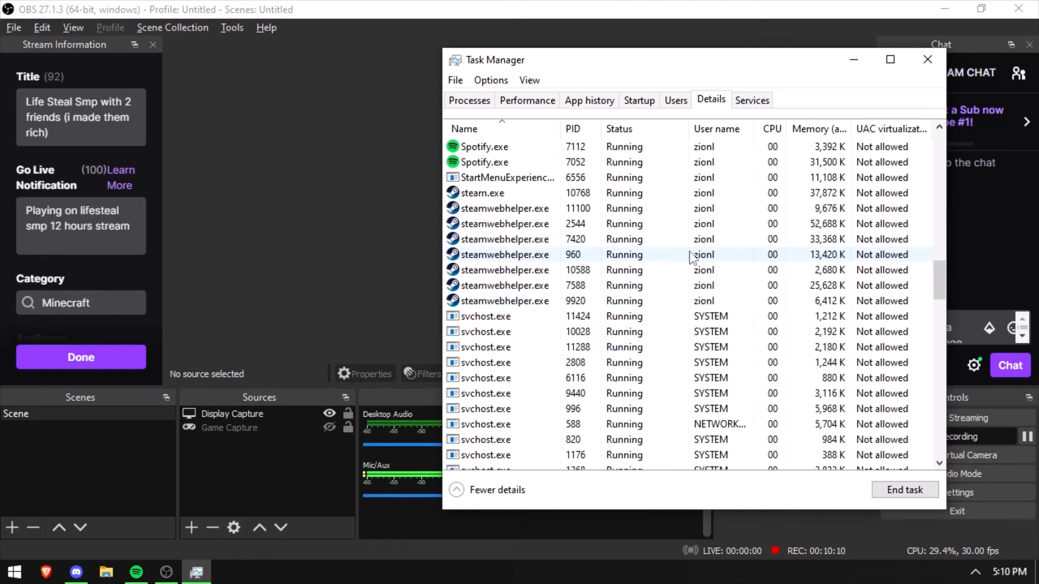
- Restrict the Discord.exe process with PID 348 to CPU 3 only in its processor affinity settings
left_click_drag(941, 268, 939, 145)
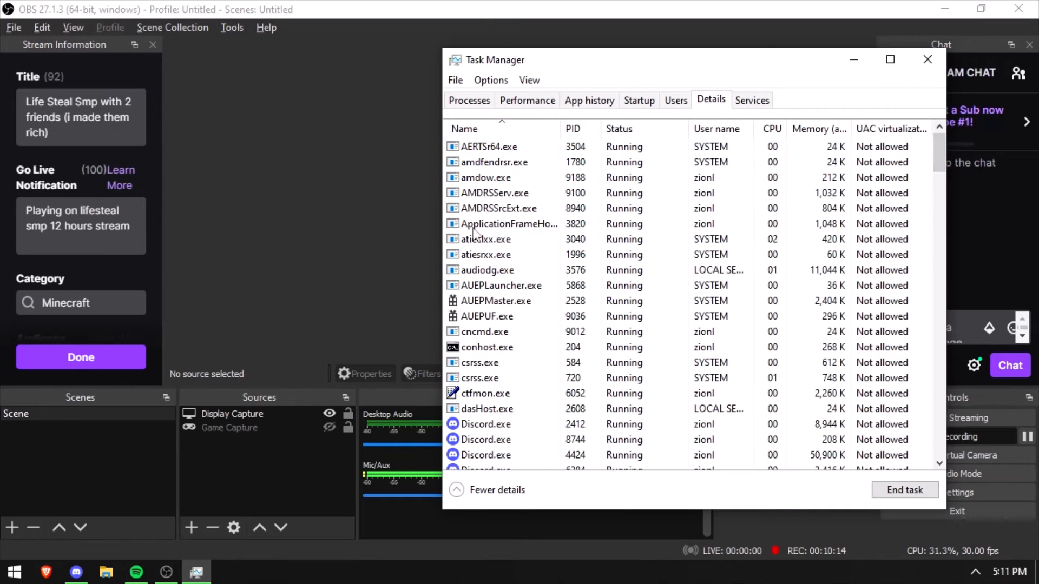
scroll(484, 347, "down", 6)
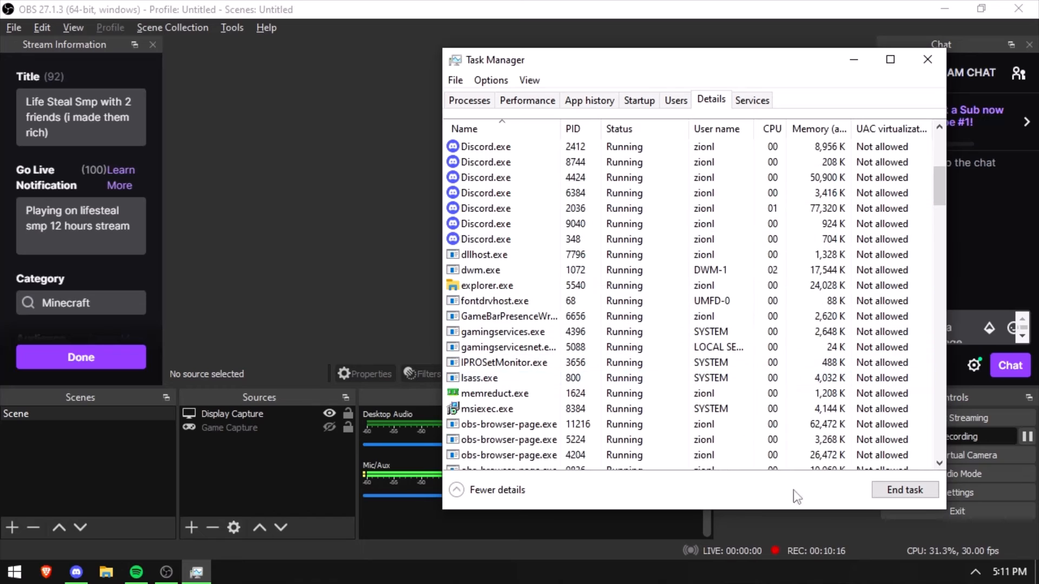
right_click(491, 241)
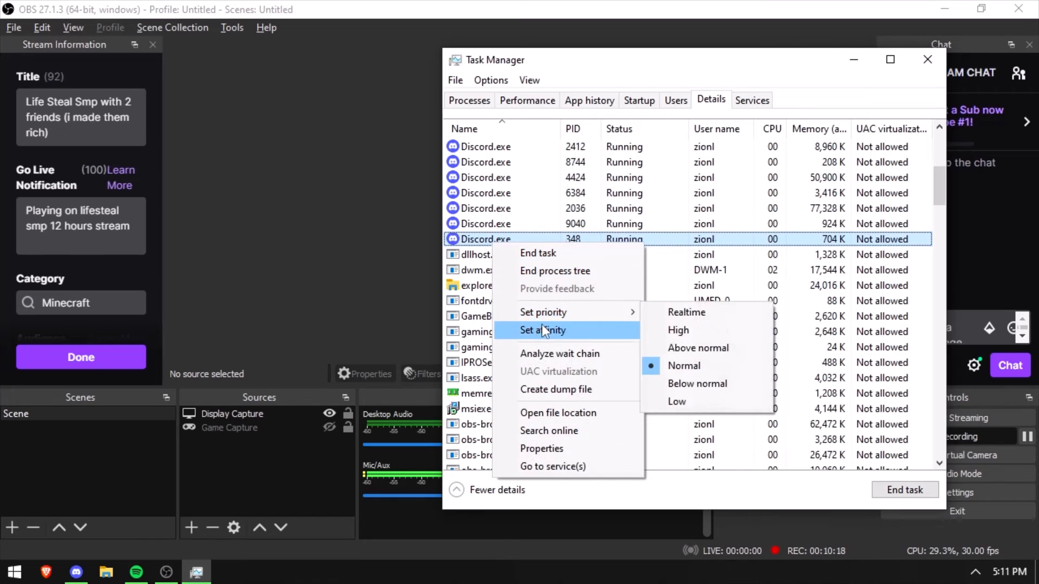
left_click(543, 330)
left_click(467, 188)
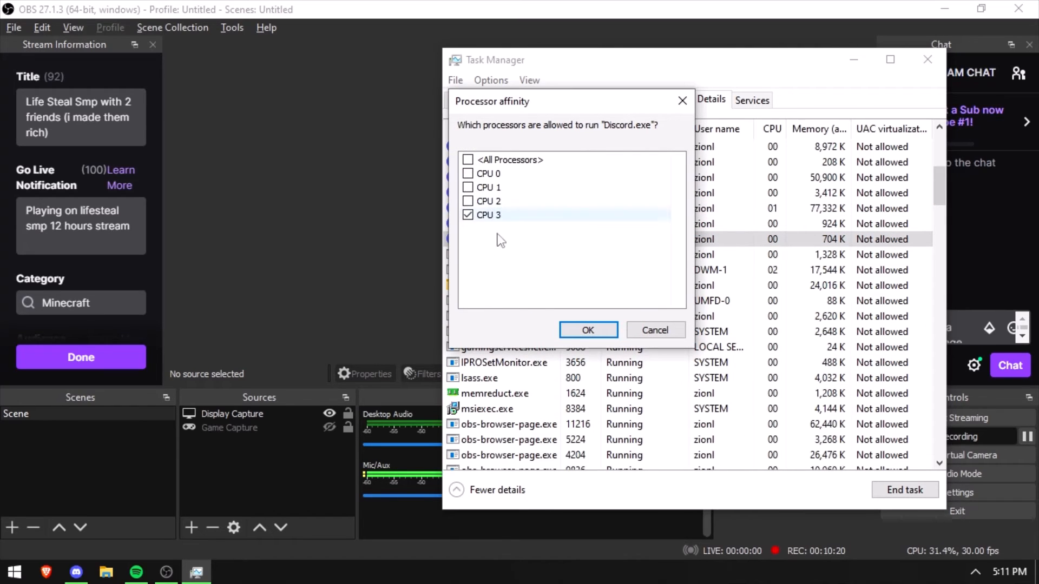
left_click(568, 331)
- Limit the Discord.exe process with PID 9040 to CPU 3 by excluding CPU 0, CPU 1 and CPU 2
right_click(481, 223)
left_click(533, 309)
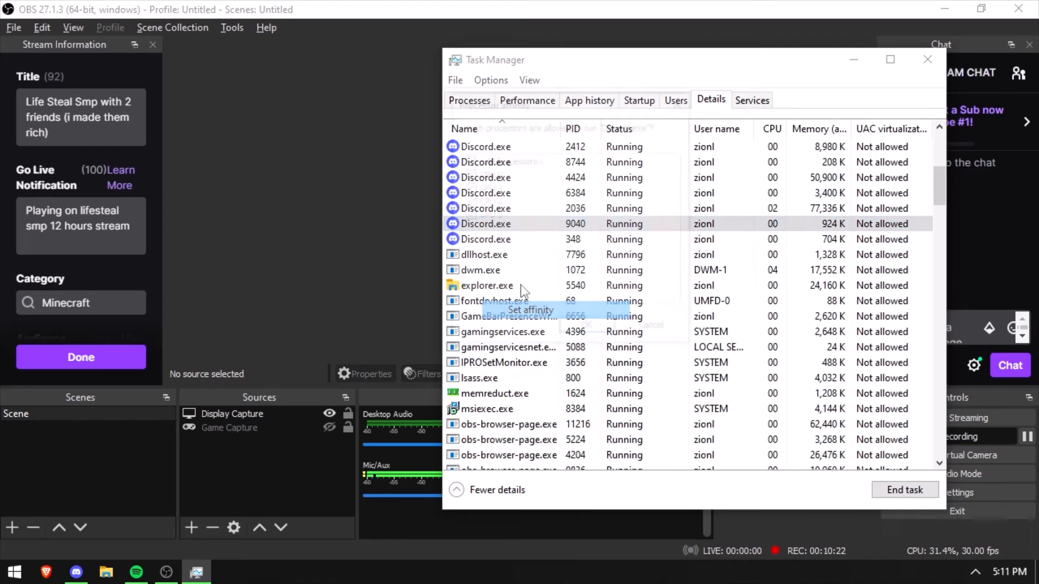
left_click(468, 201)
left_click(468, 188)
left_click(468, 173)
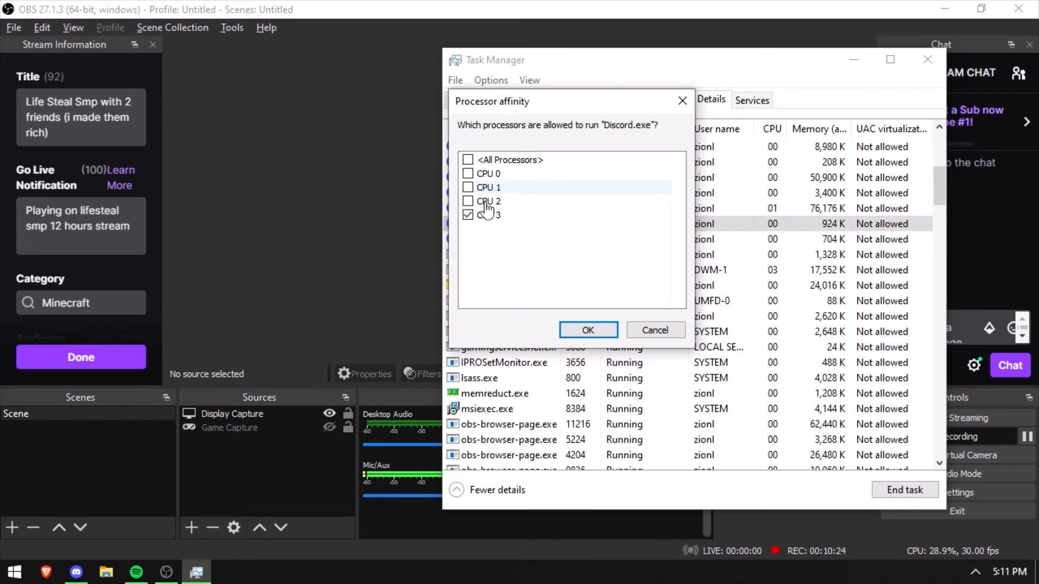
left_click(588, 330)
- Limit the Discord.exe process with PID 2036 to CPU 3 by excluding CPU 0, CPU 1 and CPU 2
scroll(514, 271, "up", 2)
right_click(485, 303)
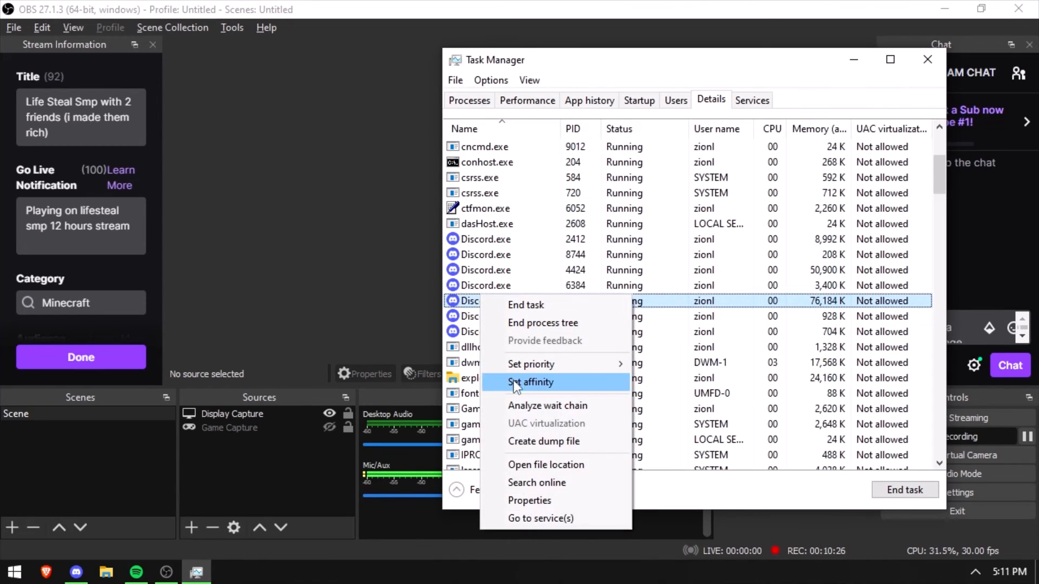
left_click(533, 382)
left_click(468, 201)
left_click(468, 188)
left_click(468, 174)
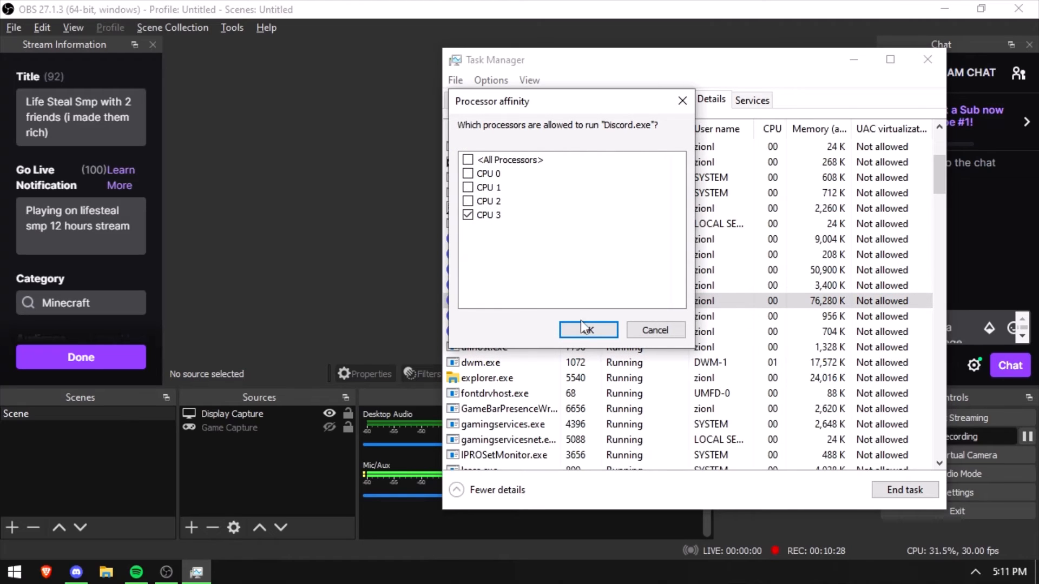
left_click(588, 330)
- Exclude CPU 1 and CPU 2 from the processor affinity of the Discord.exe process with PID 6384
left_click(461, 285)
right_click(461, 284)
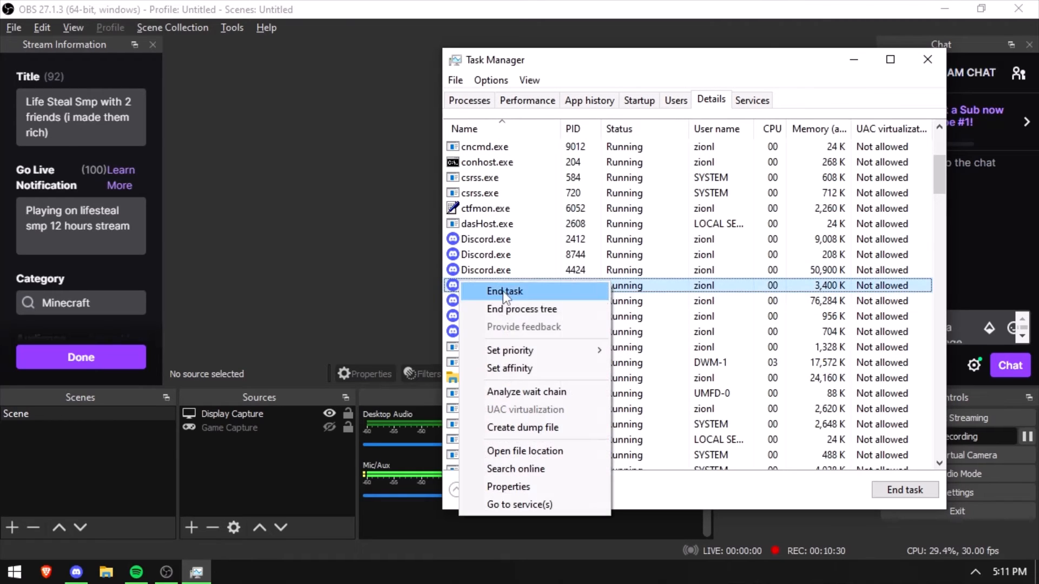
left_click(509, 368)
left_click(468, 201)
left_click(468, 187)
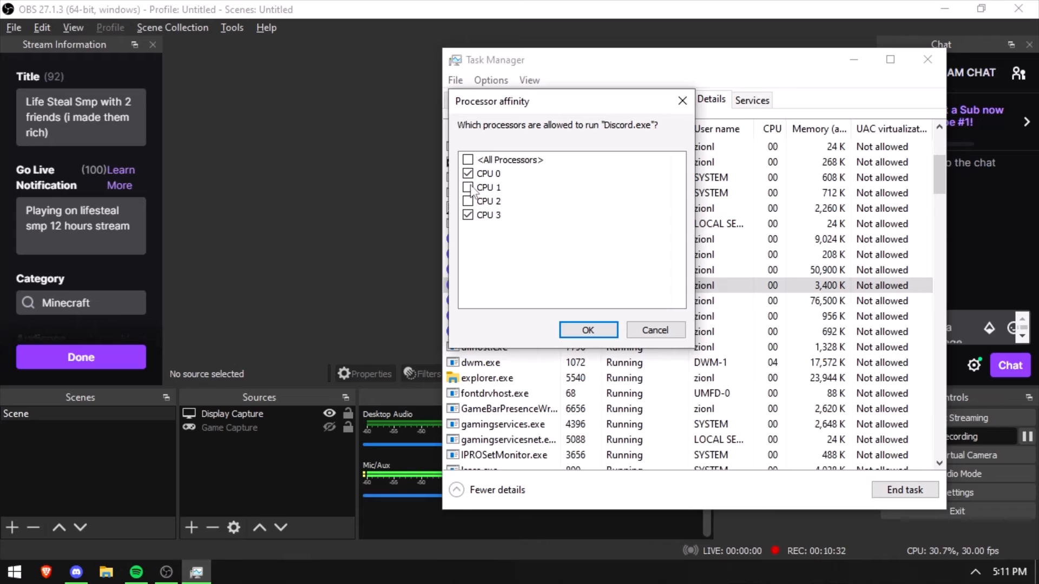
left_click(576, 330)
- Limit the Discord.exe process with PID 4424 to CPU 3 by excluding CPU 0, CPU 1 and CPU 2
right_click(495, 269)
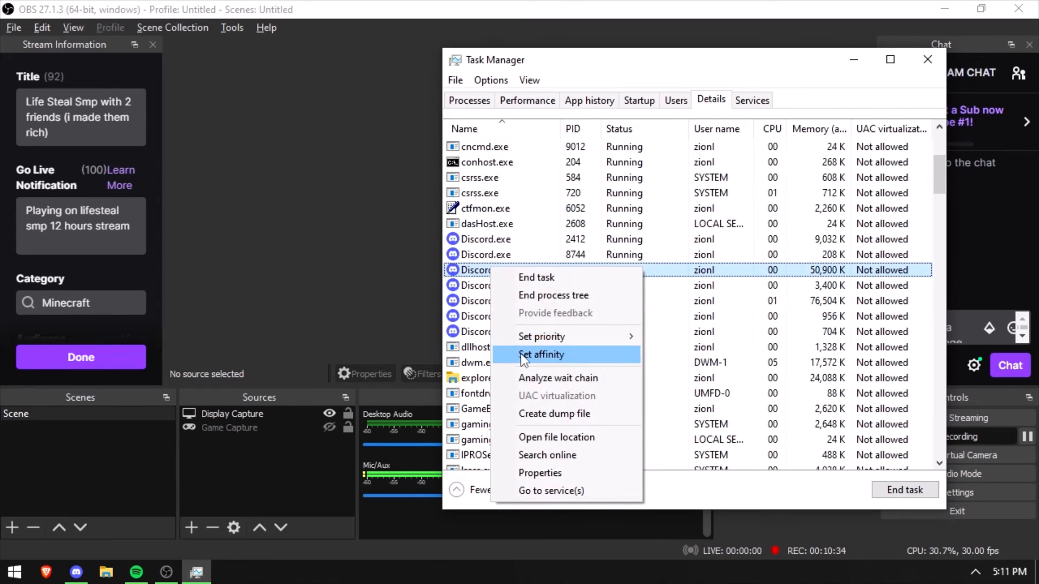
left_click(538, 352)
left_click(468, 201)
left_click(468, 188)
left_click(468, 174)
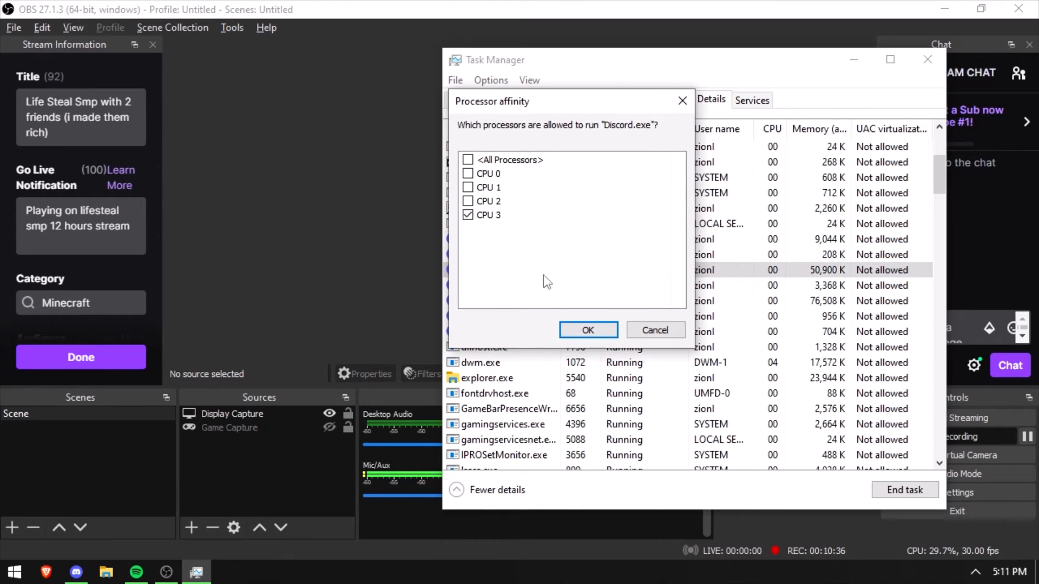
left_click(574, 327)
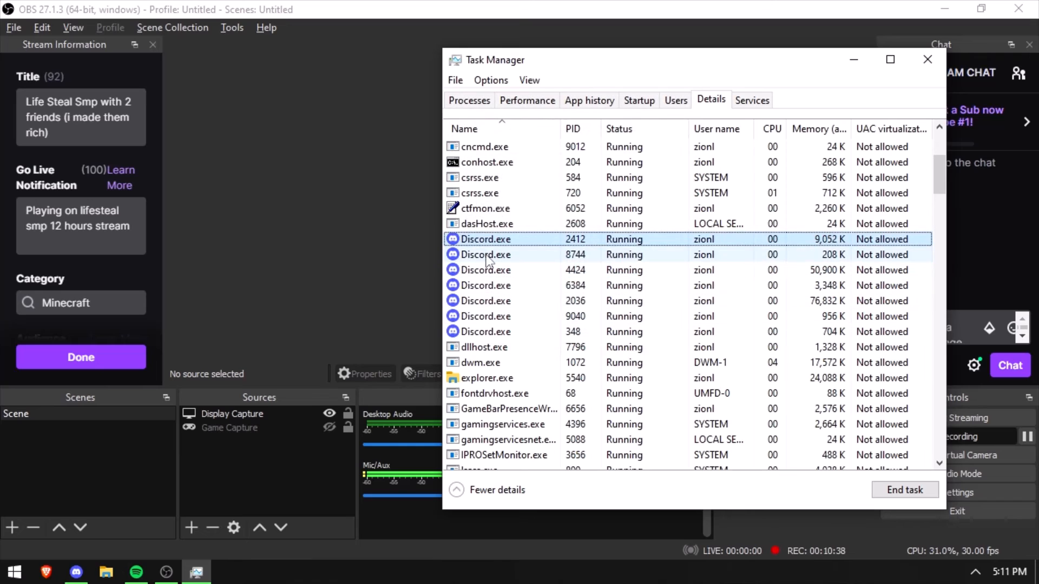
- Exclude CPU 2 from the processor affinity of the Discord.exe process with PID 8744
right_click(488, 256)
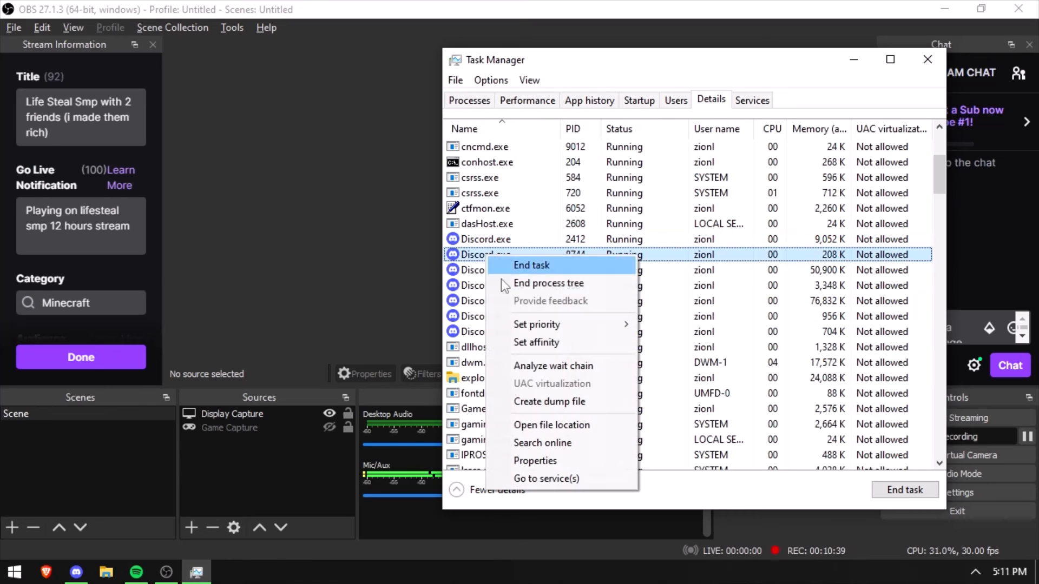
left_click(552, 343)
left_click(467, 201)
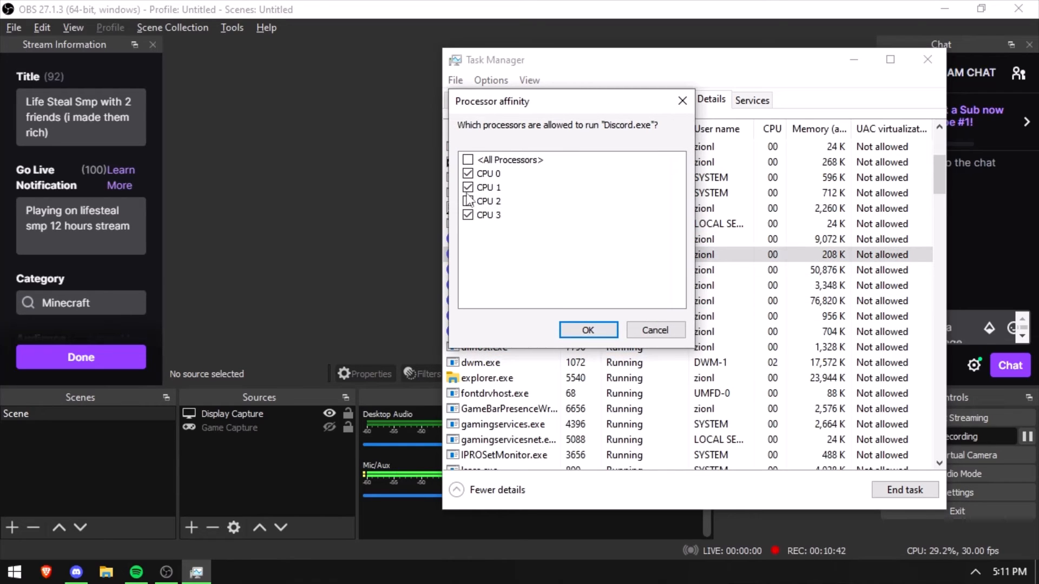
left_click(590, 330)
- Exclude CPU 1 and CPU 2 from the processor affinity of the Discord.exe process with PID 2412
left_click(476, 239)
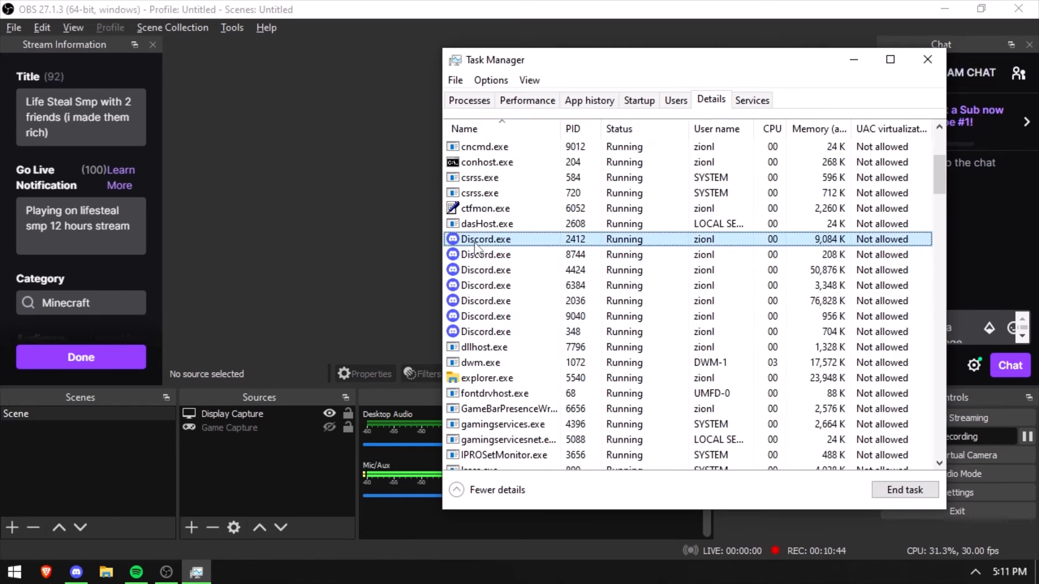
right_click(476, 243)
left_click(508, 330)
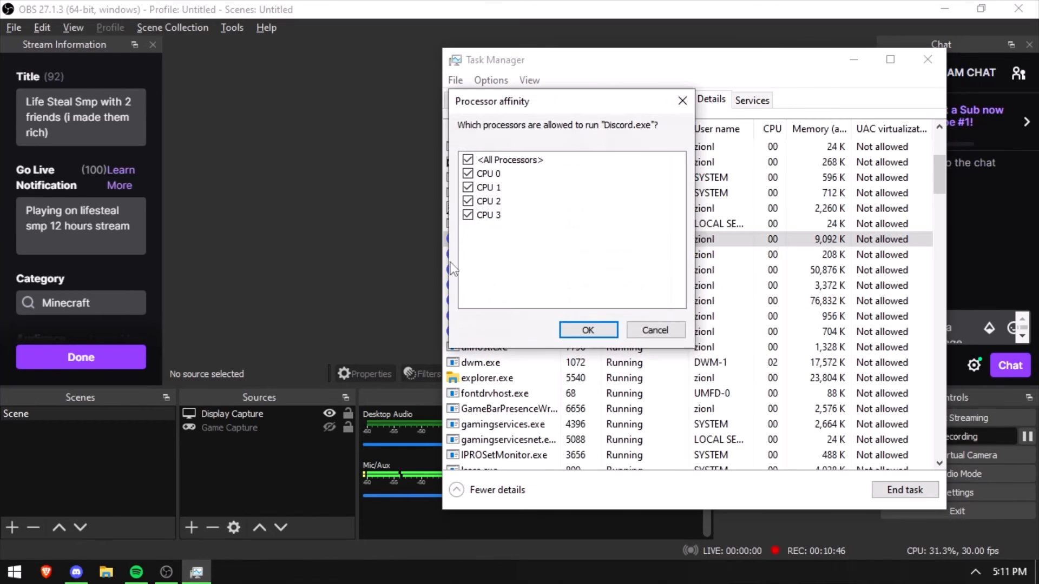
left_click(471, 202)
left_click(470, 193)
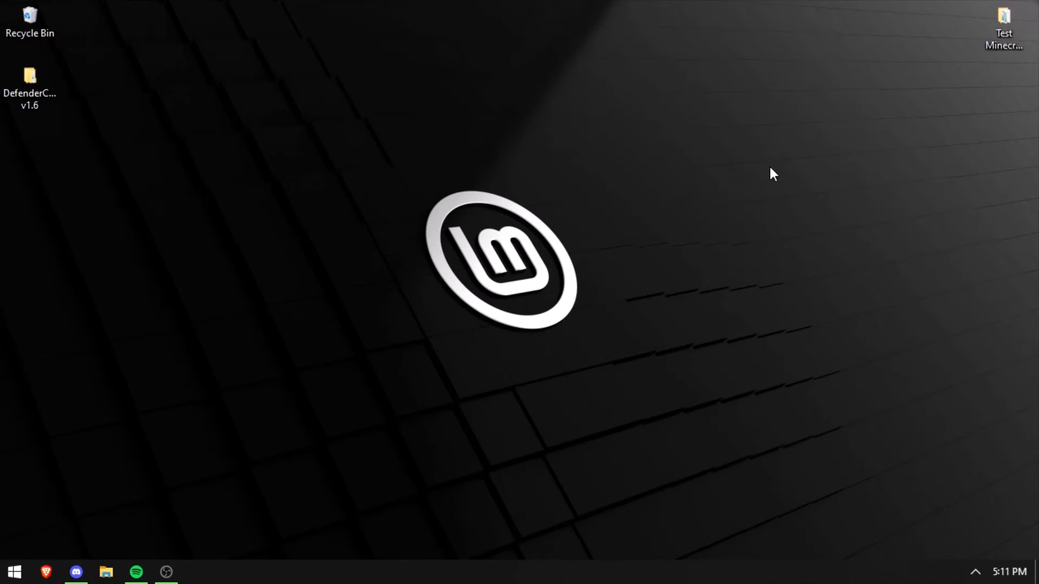
- Minimize OBS to the desktop, then search for "sys" and open the System Configuration app
key("alt+Tab")
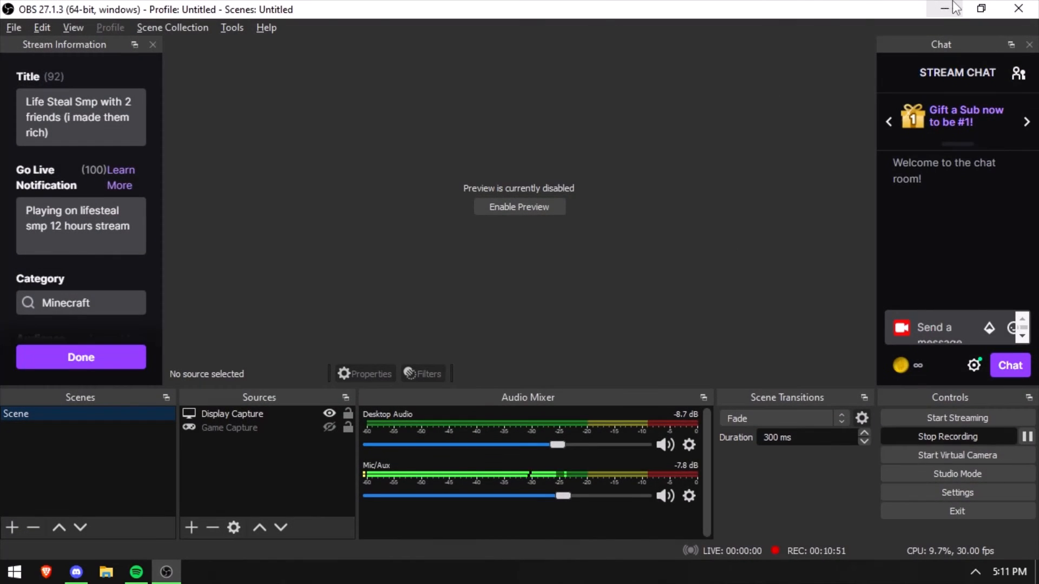
left_click(960, 6)
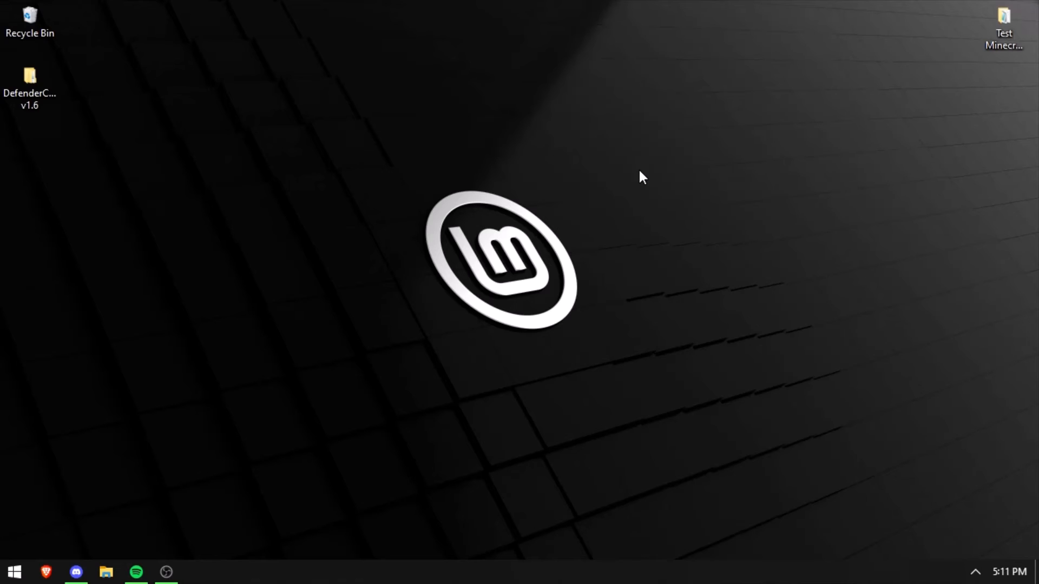
key("super")
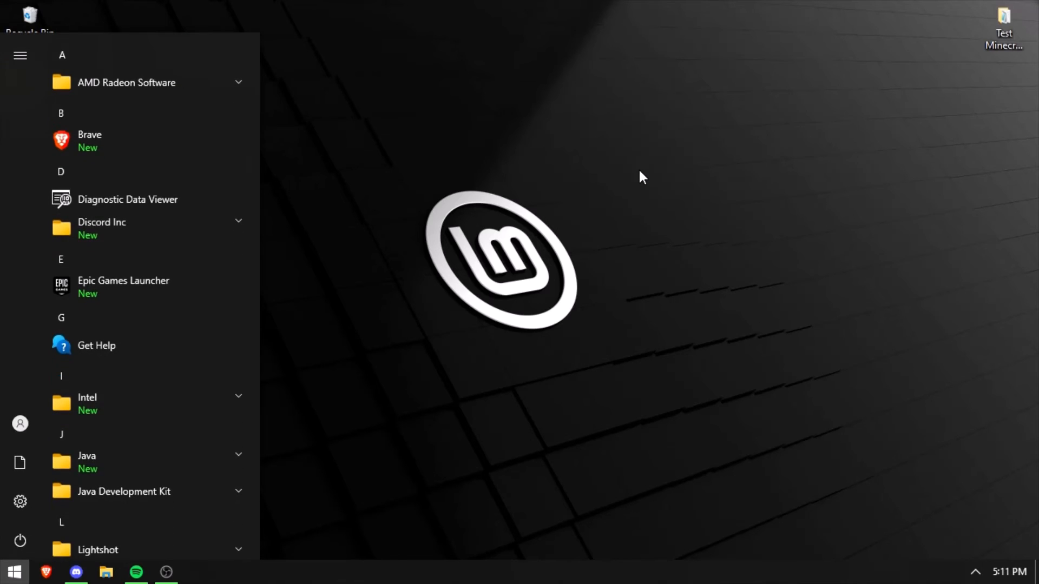
type("sys")
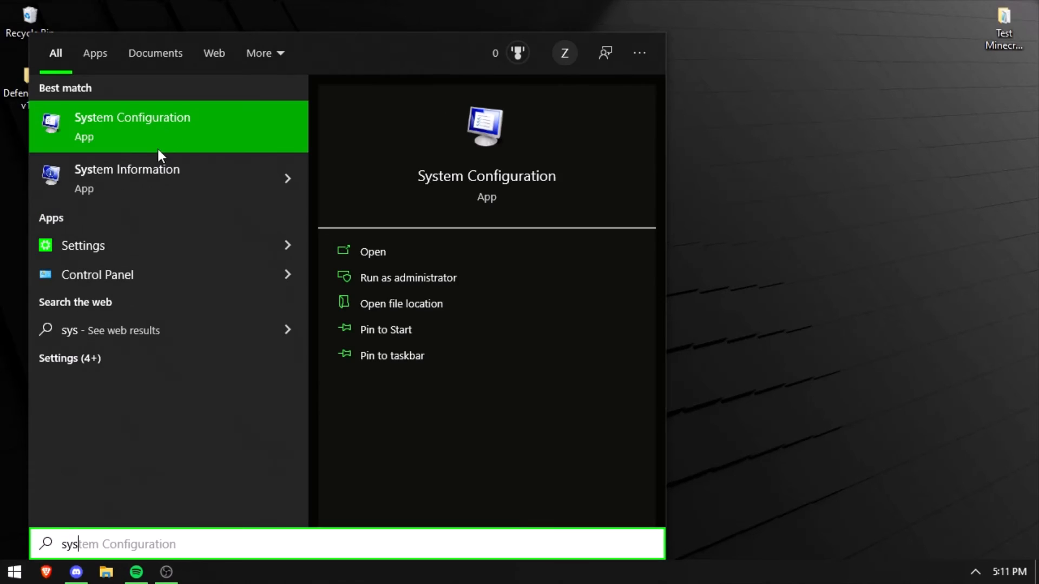
left_click(171, 136)
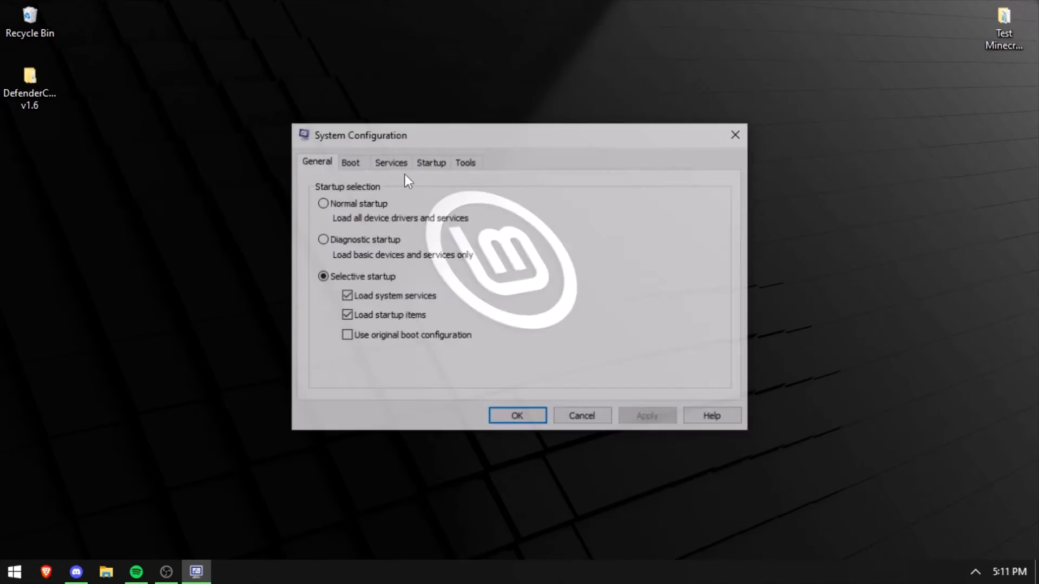
left_click_drag(406, 130, 456, 114)
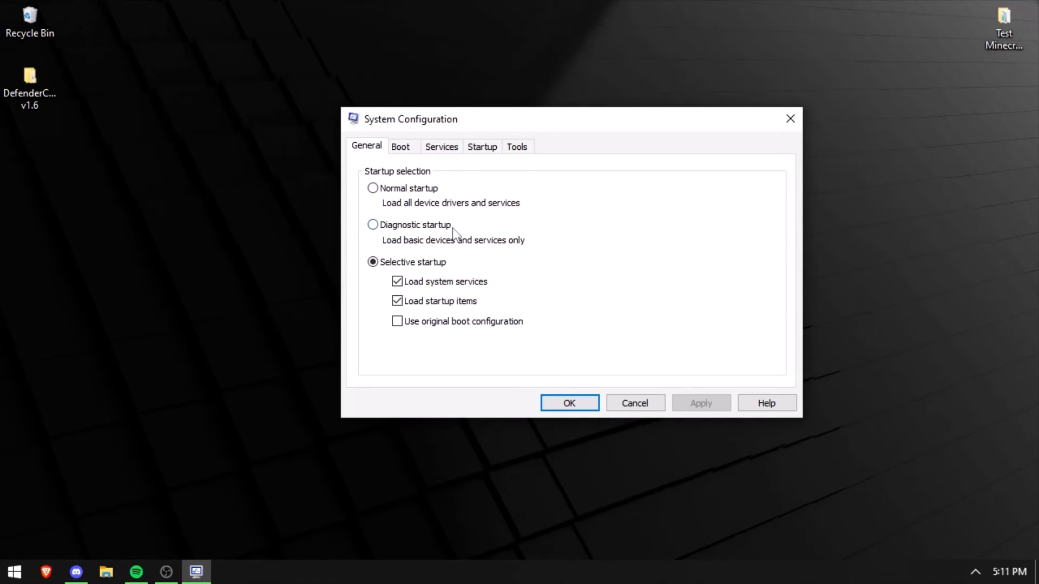
- Set the number of processors to 4 in the advanced boot options for Windows 10
left_click(402, 147)
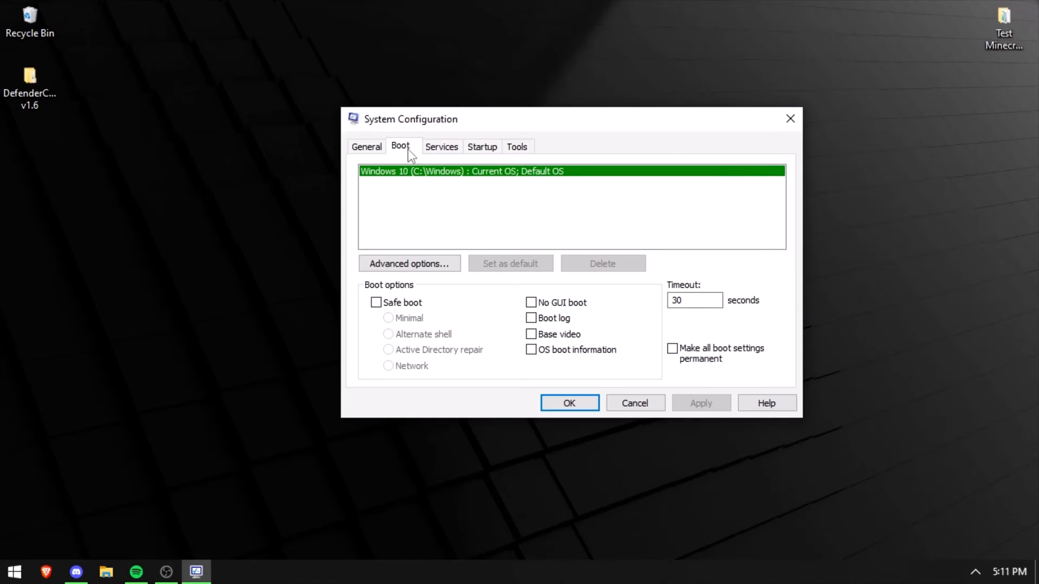
left_click(414, 263)
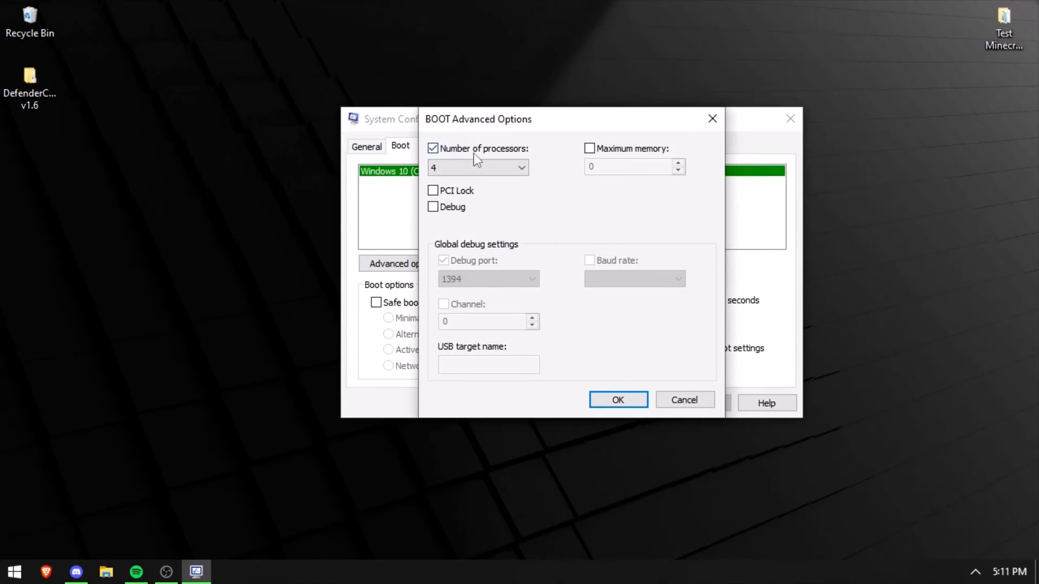
left_click(460, 168)
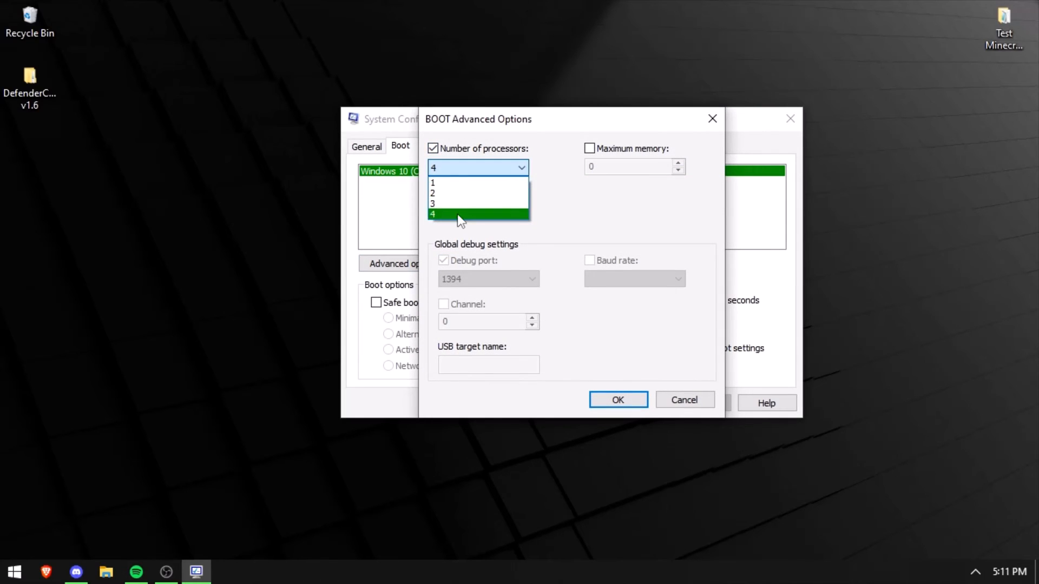
left_click(458, 215)
left_click(589, 149)
left_click_drag(619, 166, 577, 166)
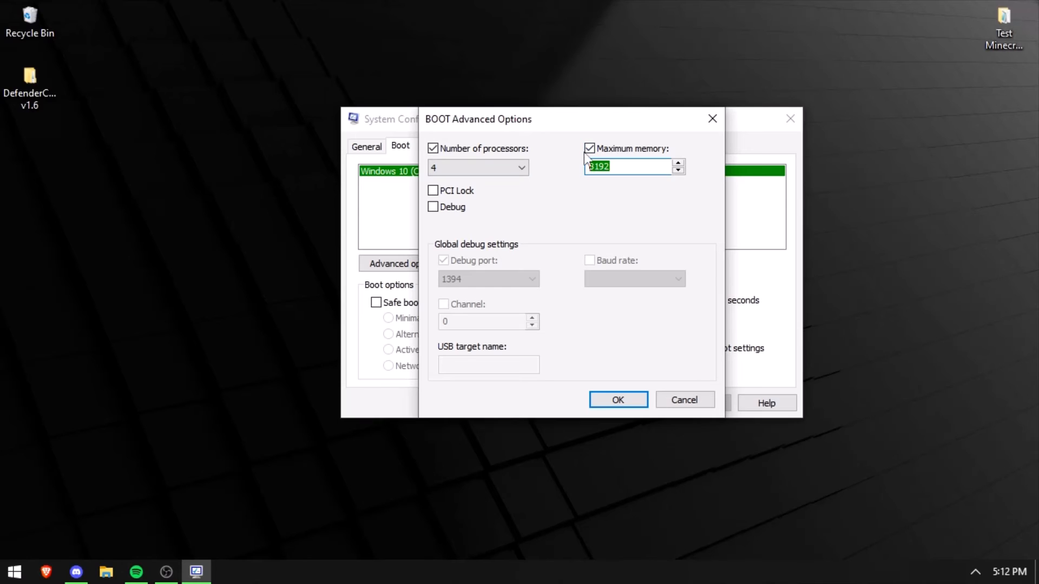
left_click(587, 150)
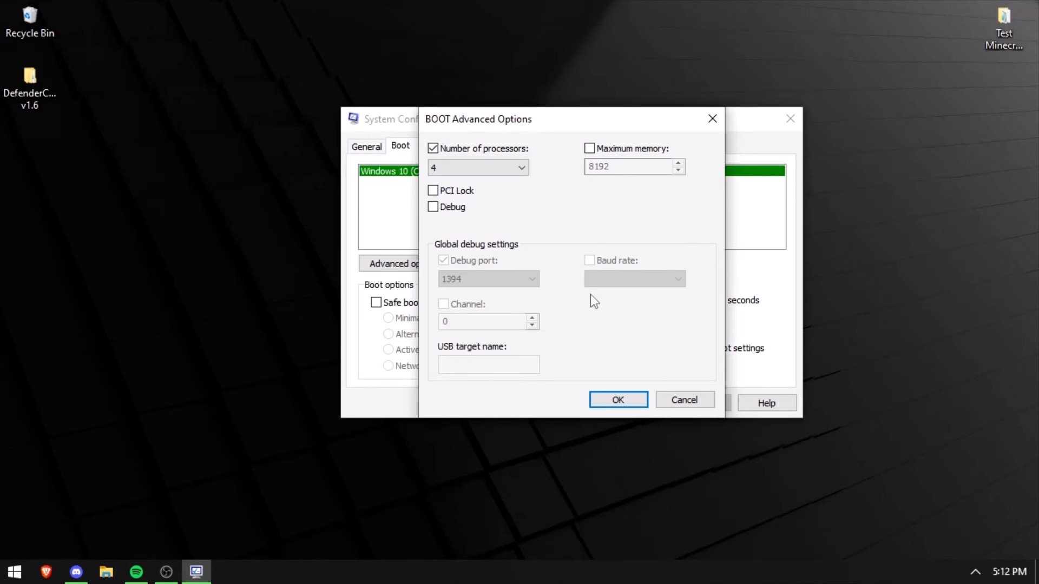
- Accept the advanced boot options, enable No GUI boot, and apply the boot changes
left_click(618, 400)
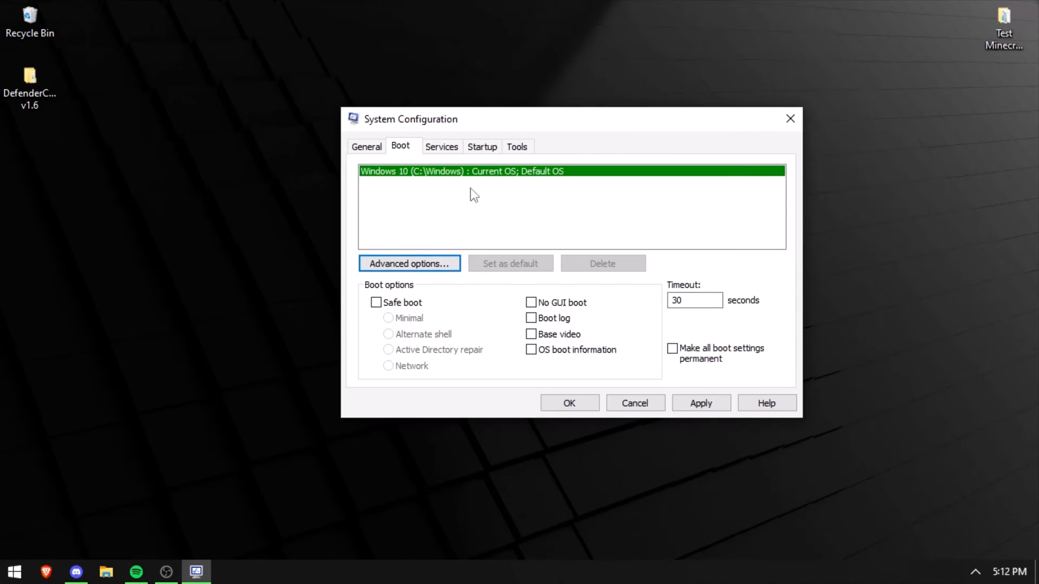
left_click(545, 305)
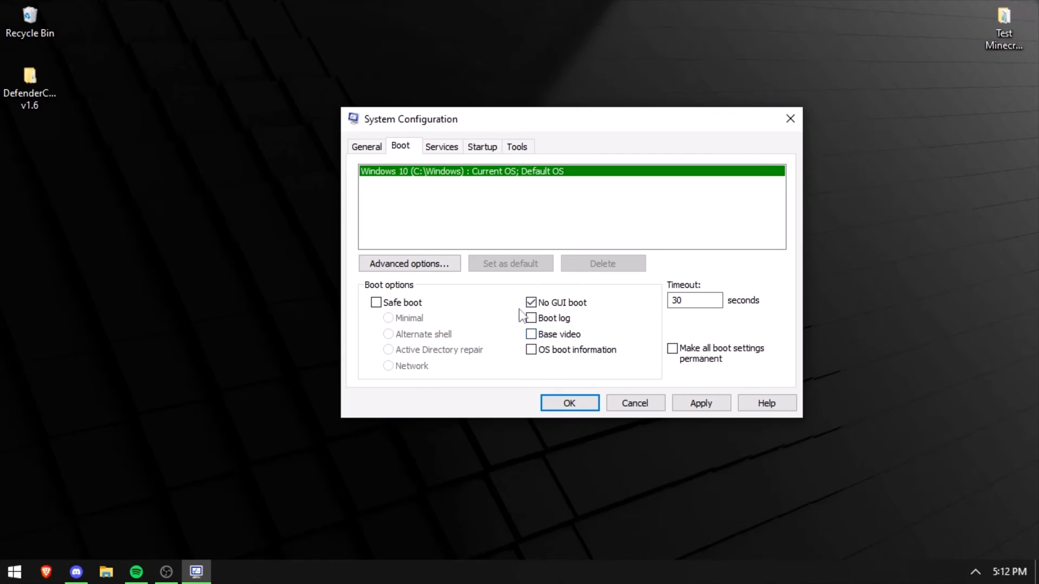
left_click(690, 411)
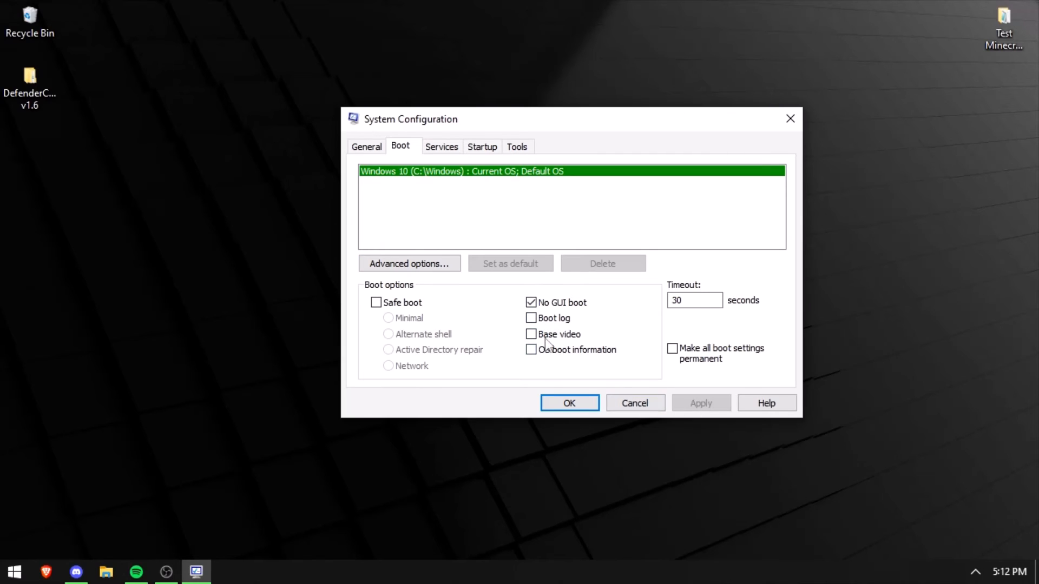
- Disable the AMD Crash Defender, AMD External Events Utility and AMD User Experience Program services, and sort the services by manufacturer
left_click(447, 148)
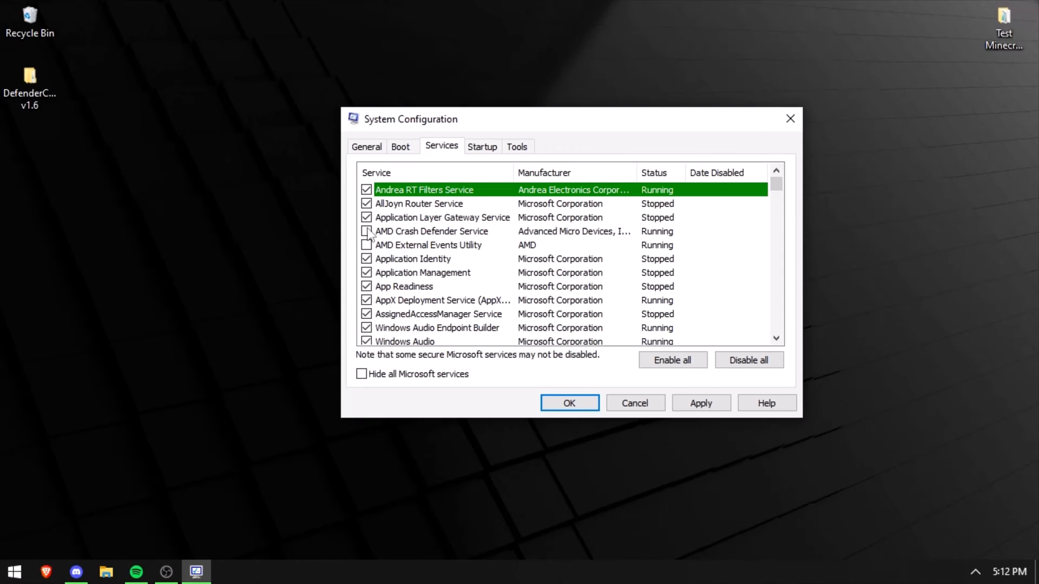
left_click(366, 231)
scroll(441, 267, "down", 2)
left_click(513, 277)
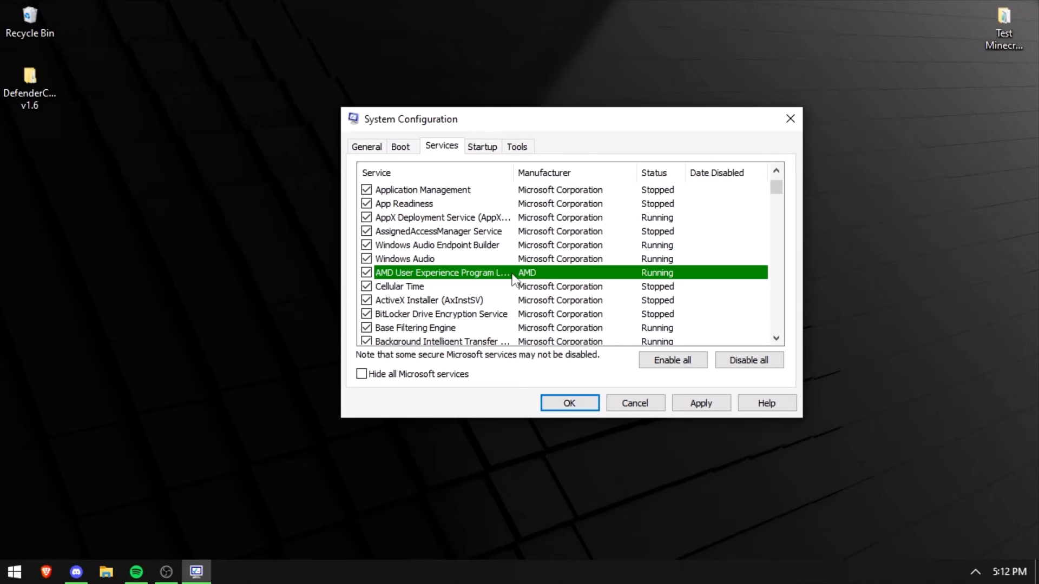
left_click(547, 172)
scroll(559, 196, "up", 2)
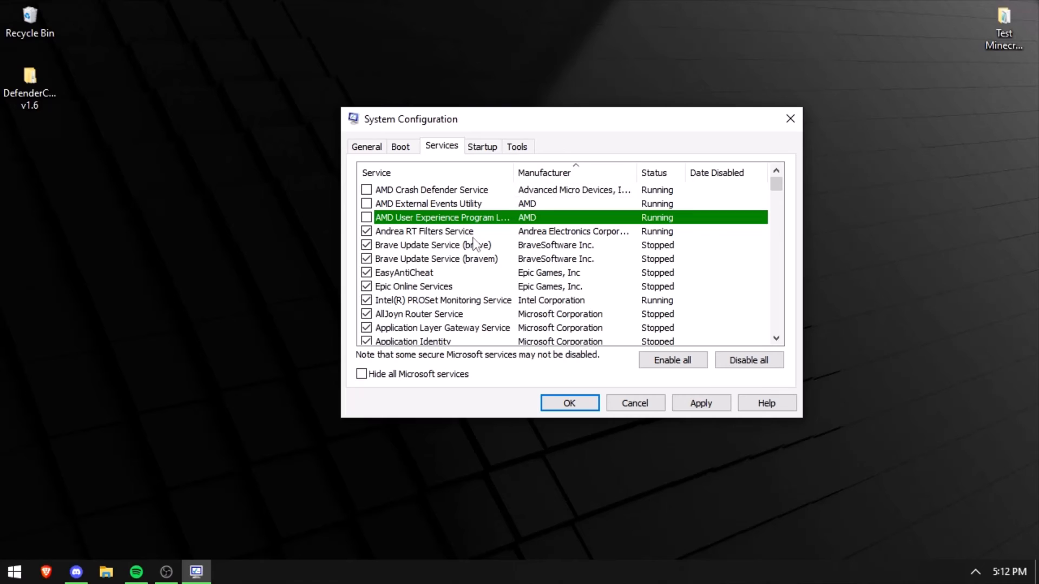
- Disable both Brave Update services, EasyAntiCheat, Epic Online Services and the Overwolf Updater Windows SCM service
left_click(366, 245)
left_click(366, 258)
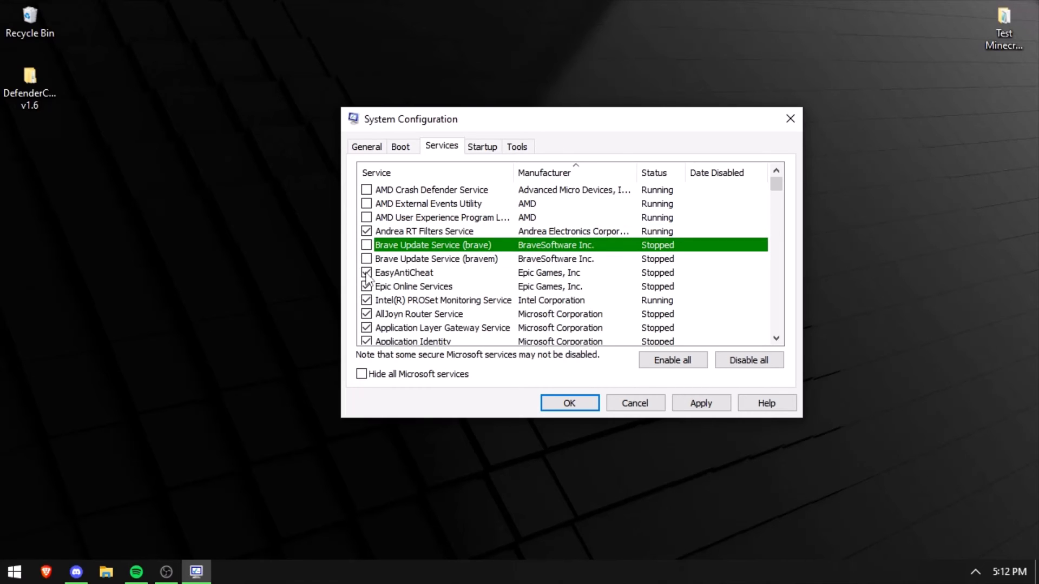
scroll(367, 292, "down", 9)
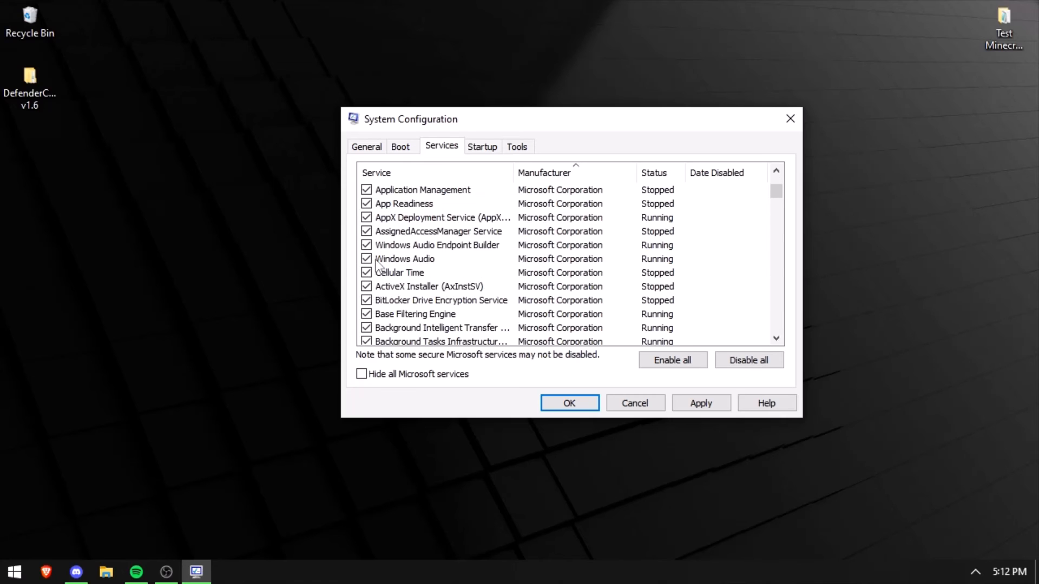
left_click_drag(777, 194, 765, 347)
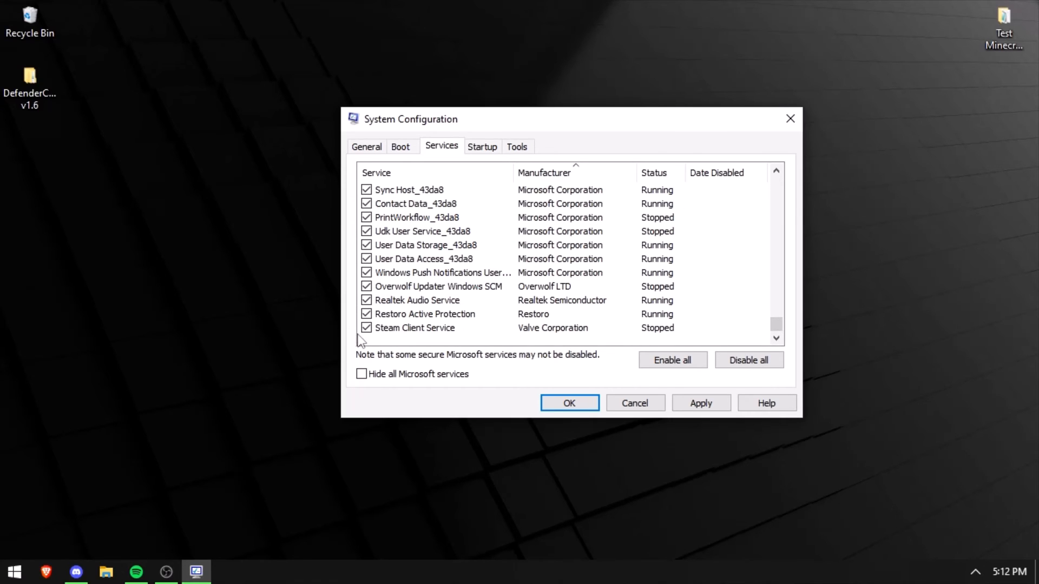
left_click(366, 286)
- Look through the remaining Microsoft services in the list for ones that could be disabled
left_click_drag(777, 325, 791, 241)
scroll(388, 229, "up", 5)
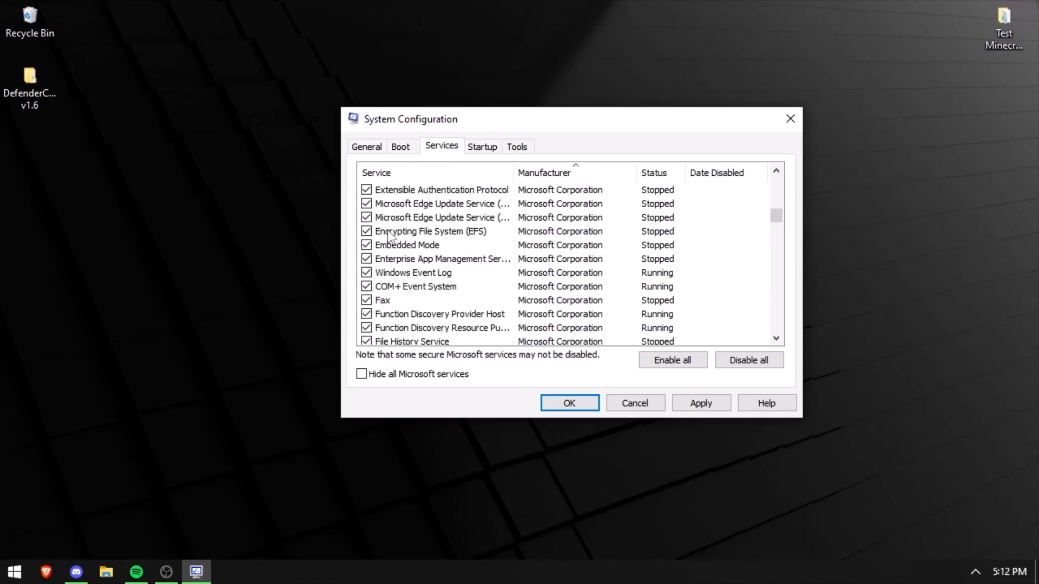
scroll(425, 222, "up", 10)
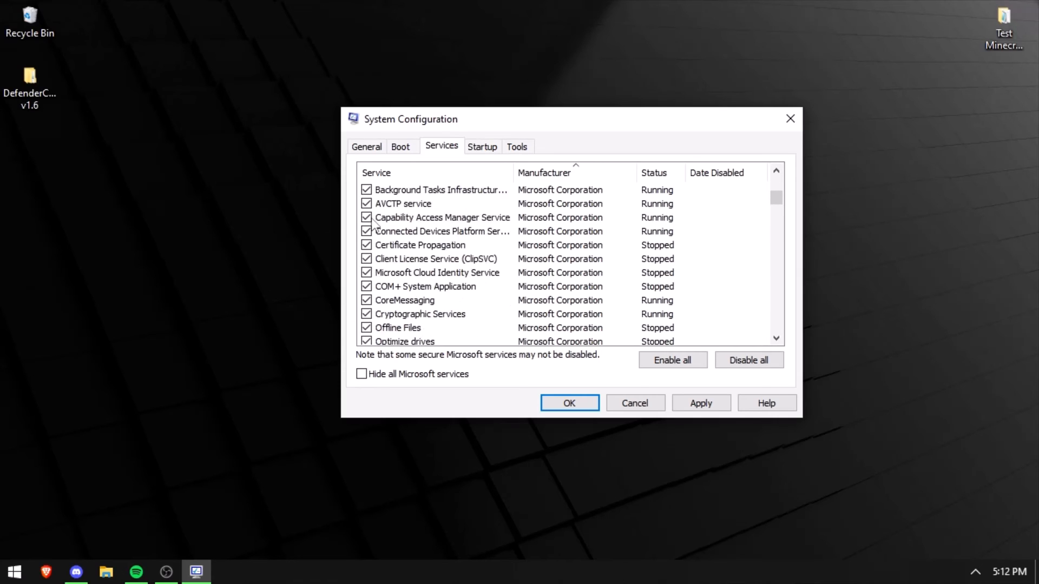
scroll(419, 228, "up", 1)
scroll(432, 268, "up", 1)
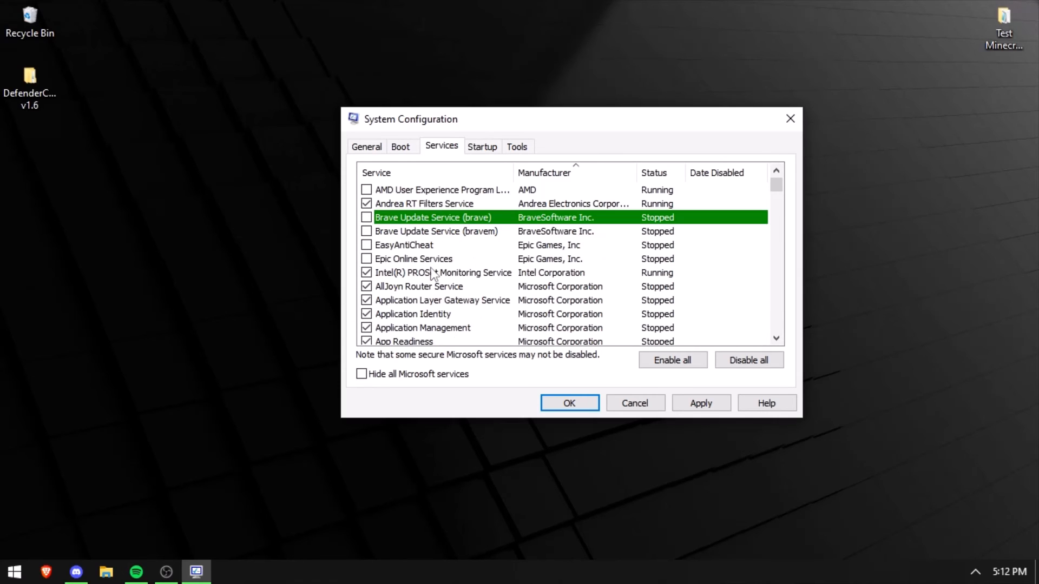
scroll(449, 309, "down", 1)
left_click(435, 284)
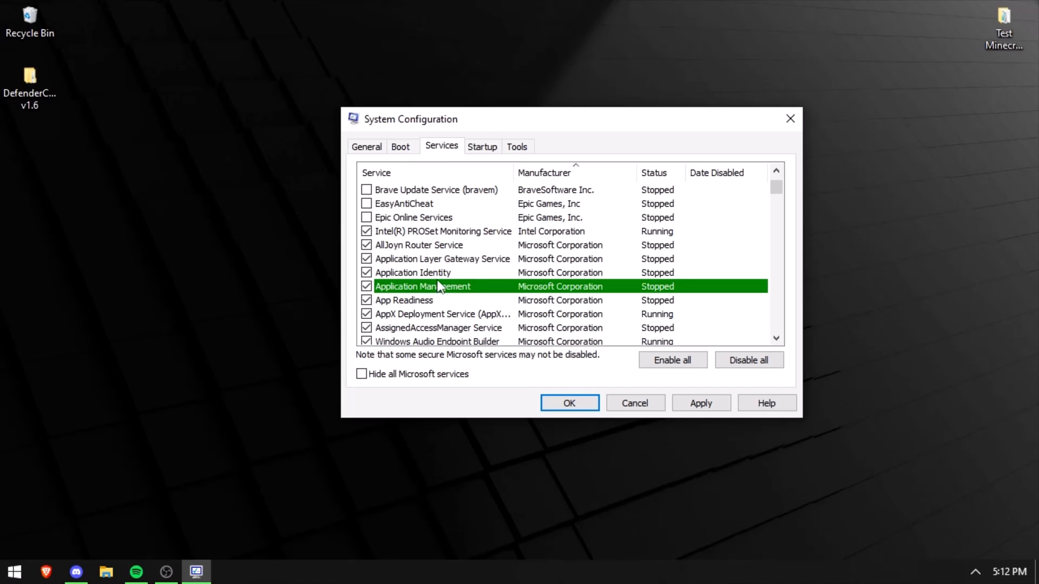
left_click(439, 274)
left_click(444, 299)
scroll(445, 299, "down", 3)
scroll(454, 291, "up", 2)
scroll(483, 260, "down", 3)
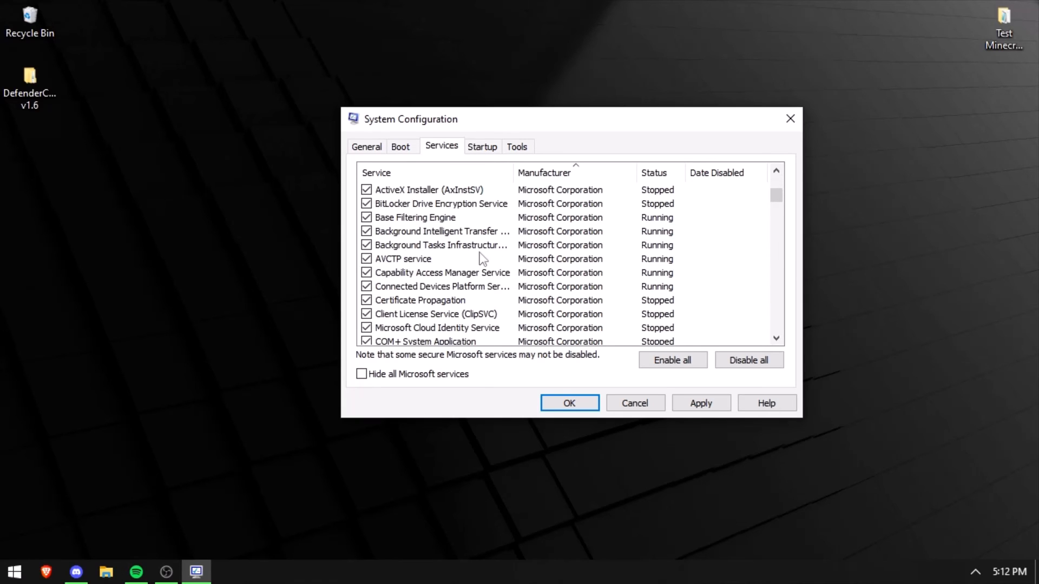
- Apply the service changes, suppress future restart messages, and exit System Configuration without restarting
scroll(466, 241, "up", 7)
scroll(540, 299, "down", 20)
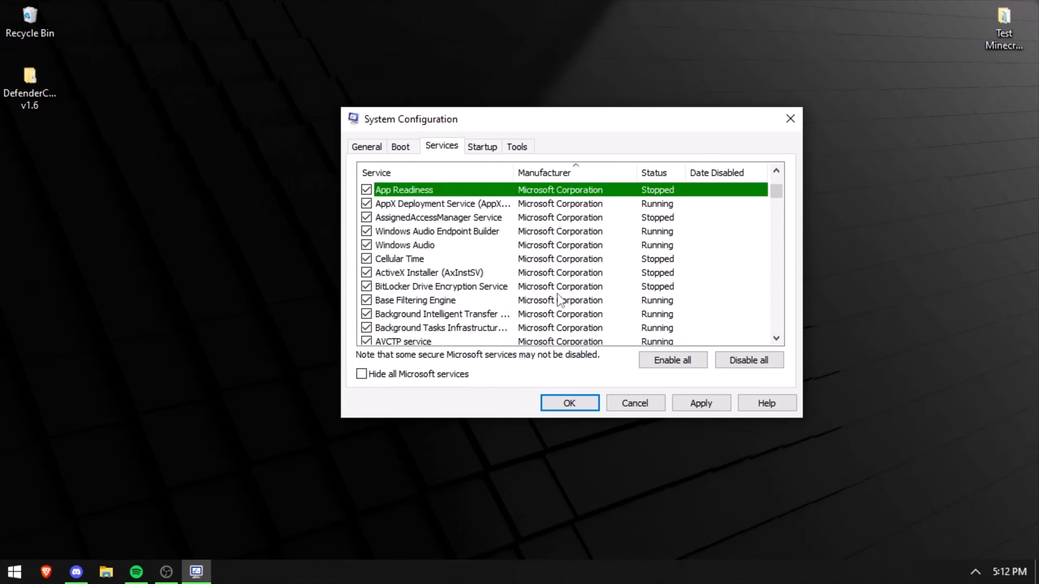
scroll(617, 268, "down", 10)
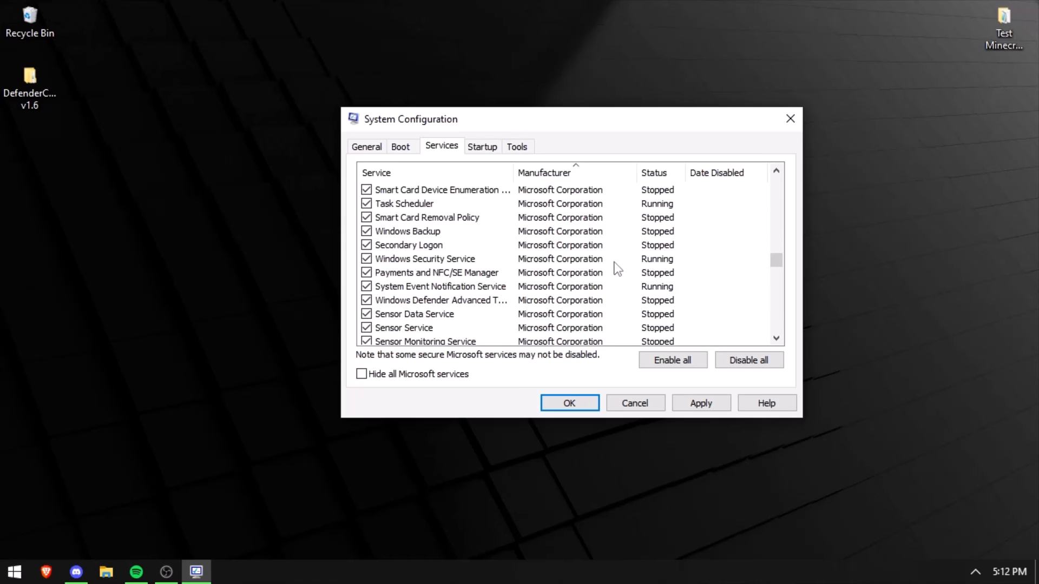
left_click(703, 409)
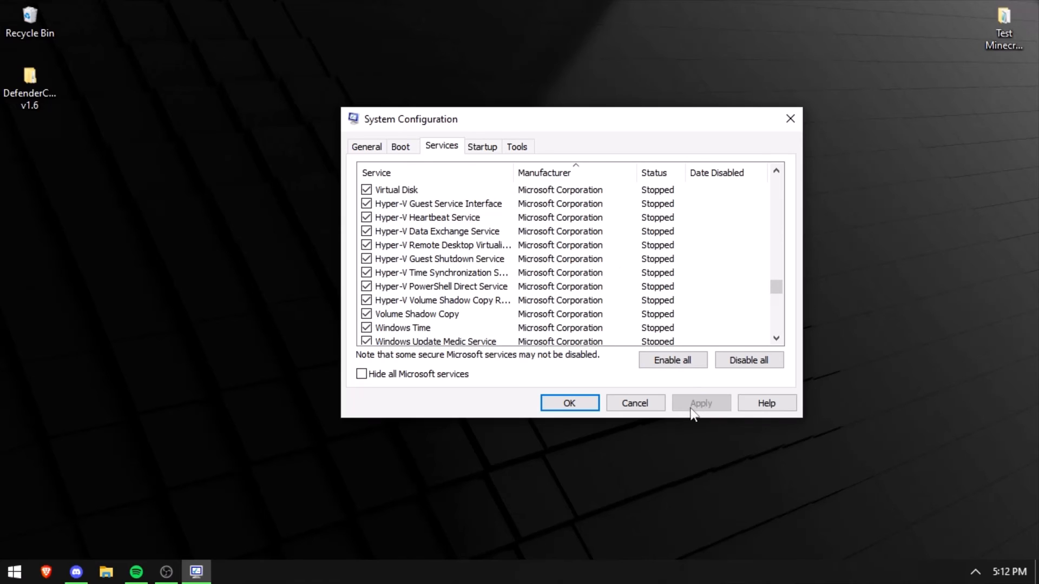
left_click(568, 402)
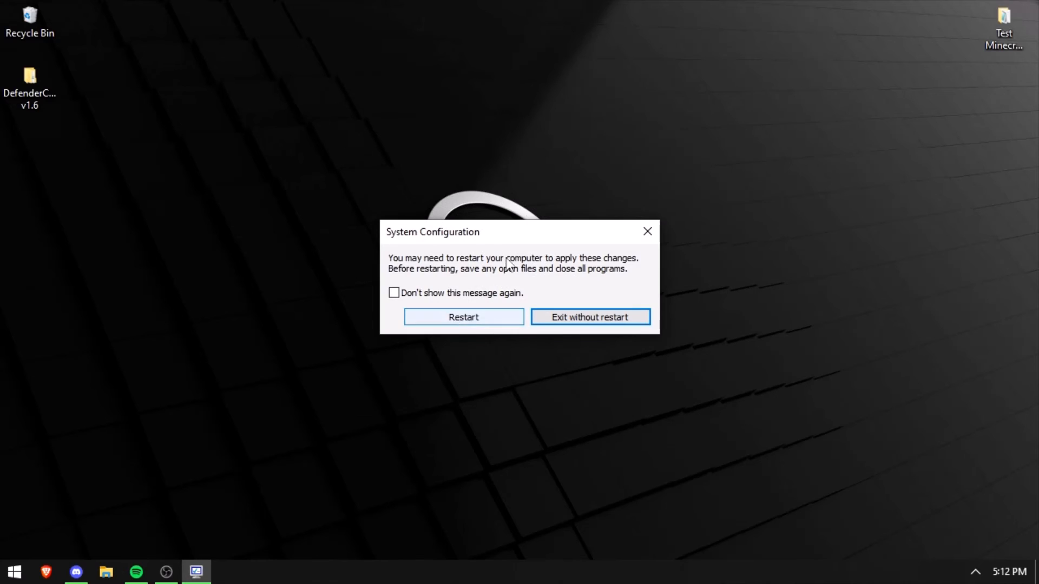
left_click_drag(478, 236, 540, 151)
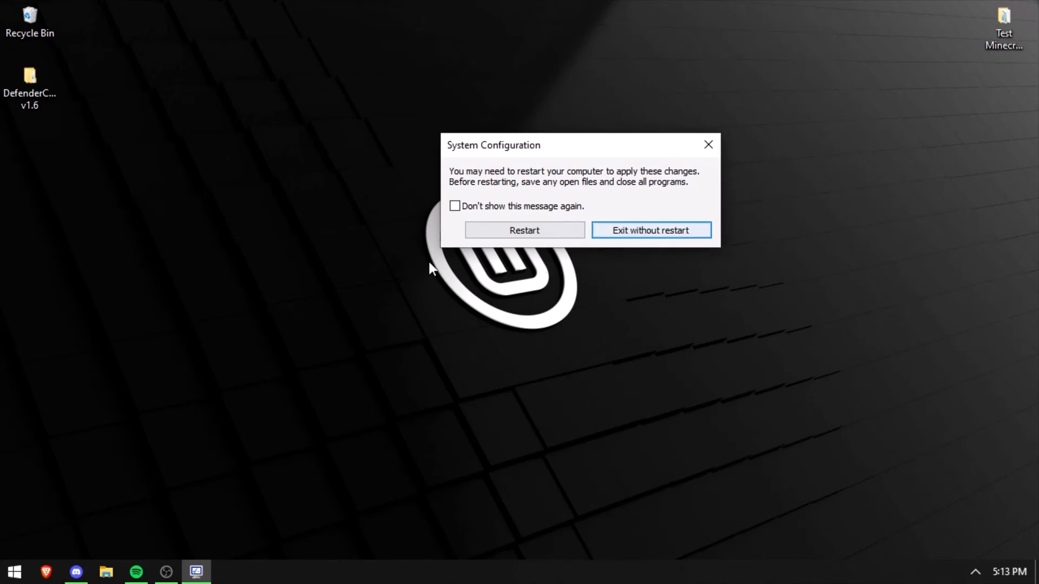
left_click(539, 209)
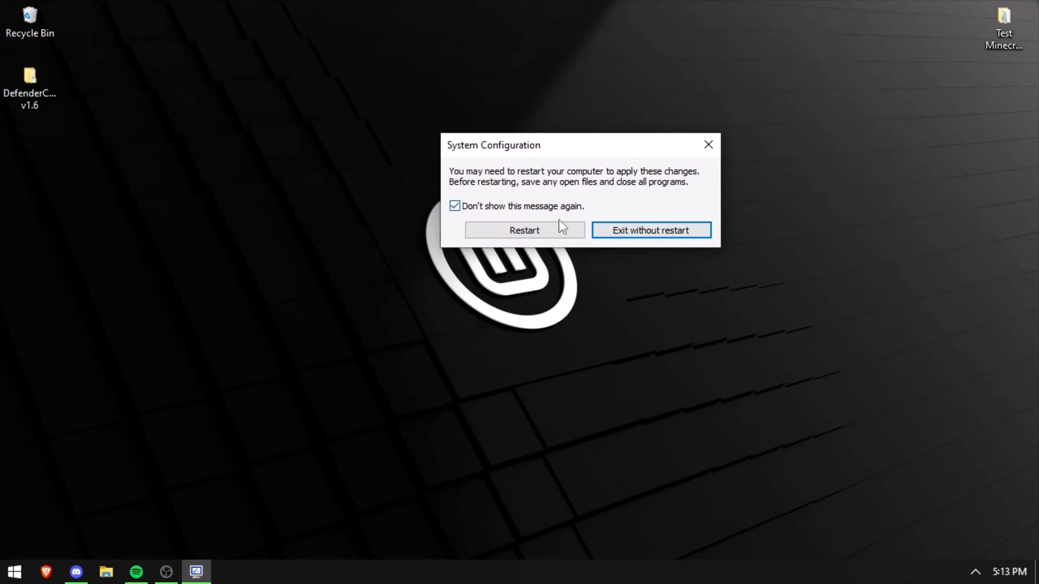
left_click(609, 233)
left_click_drag(670, 172, 472, 456)
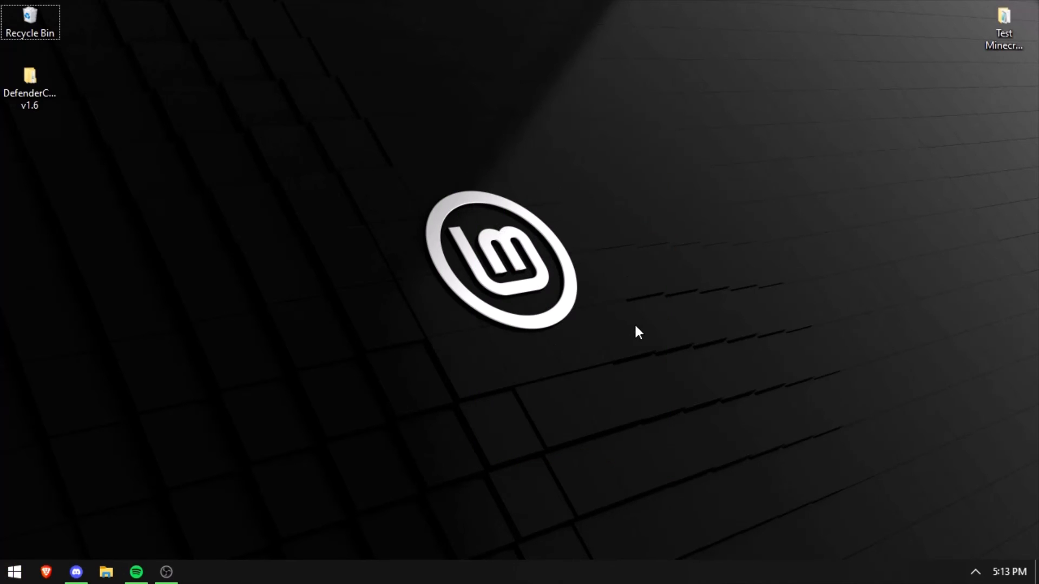
key("super")
key("super")
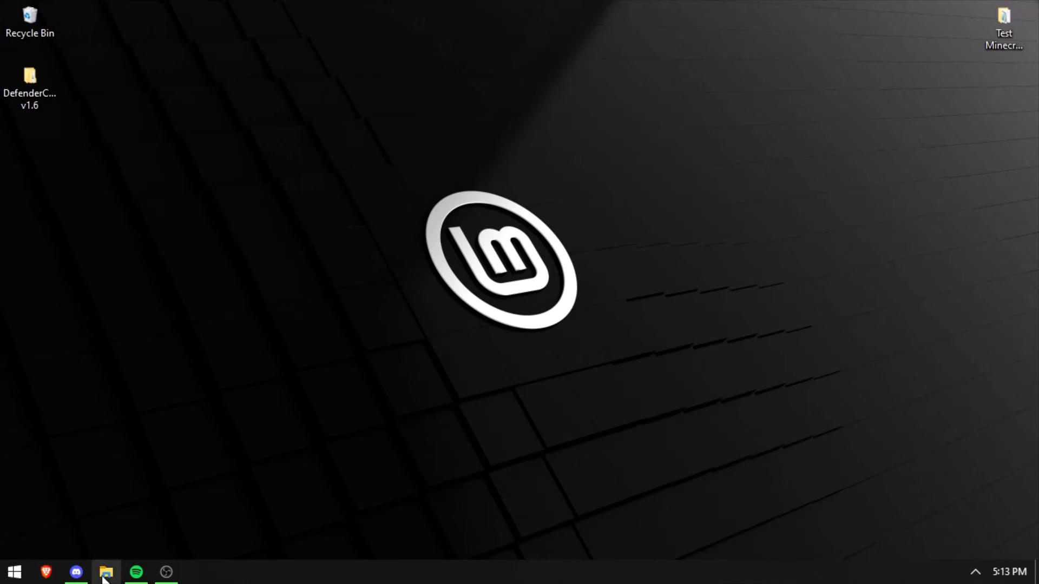
- Open This PC in File Explorer, check the contents of the Windows (F:) drive, and return to the drive list
left_click(105, 572)
left_click_drag(512, 228, 585, 133)
scroll(583, 327, "down", 3)
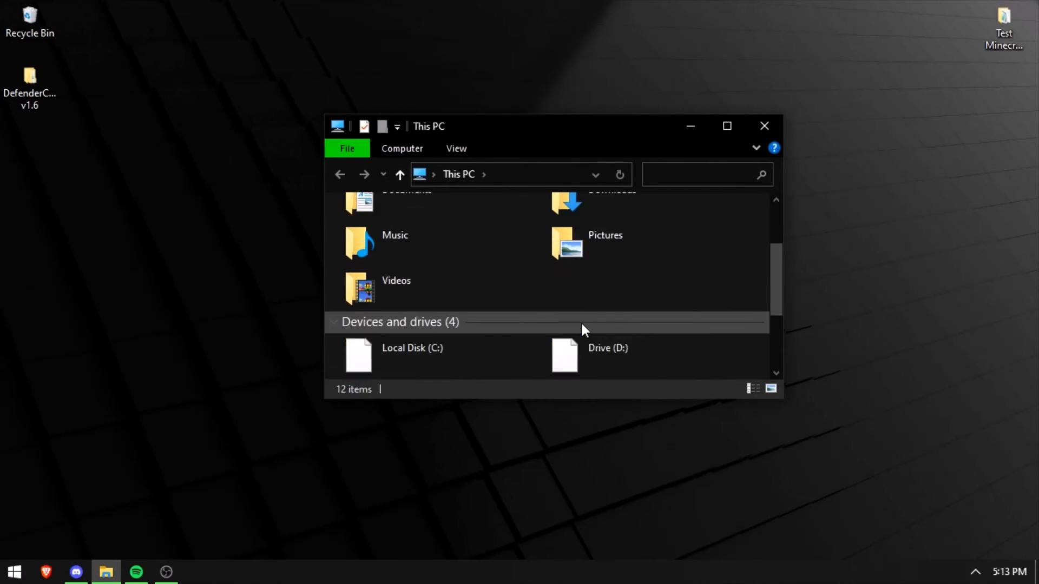
scroll(580, 320, "down", 2)
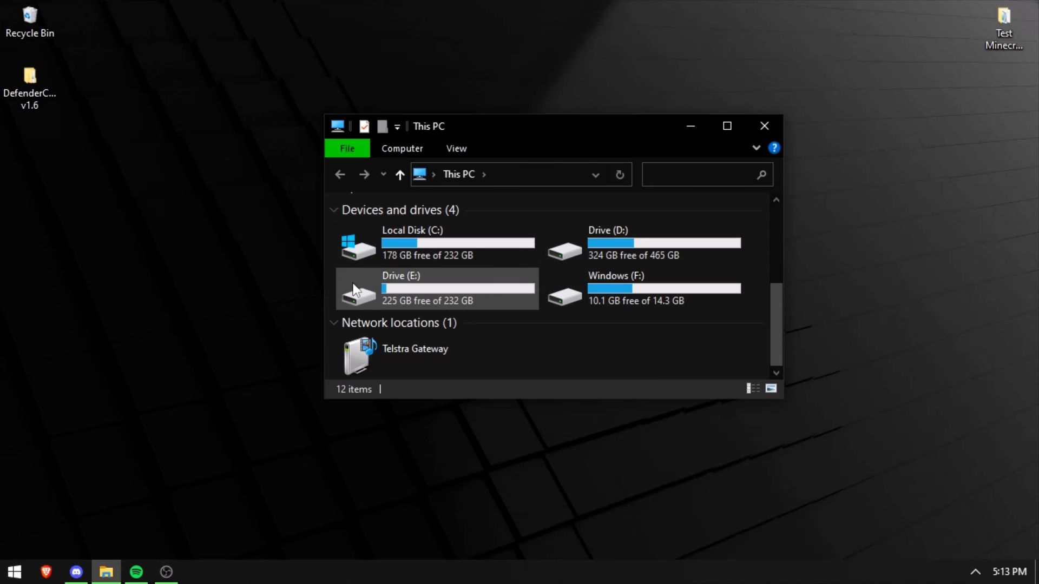
left_click(638, 288)
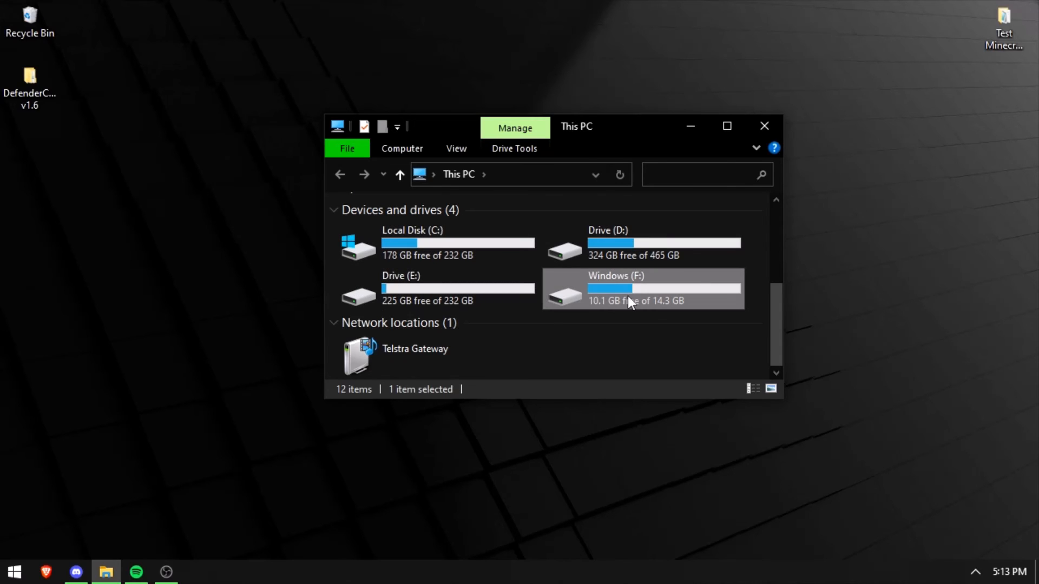
double_click(627, 298)
left_click(460, 174)
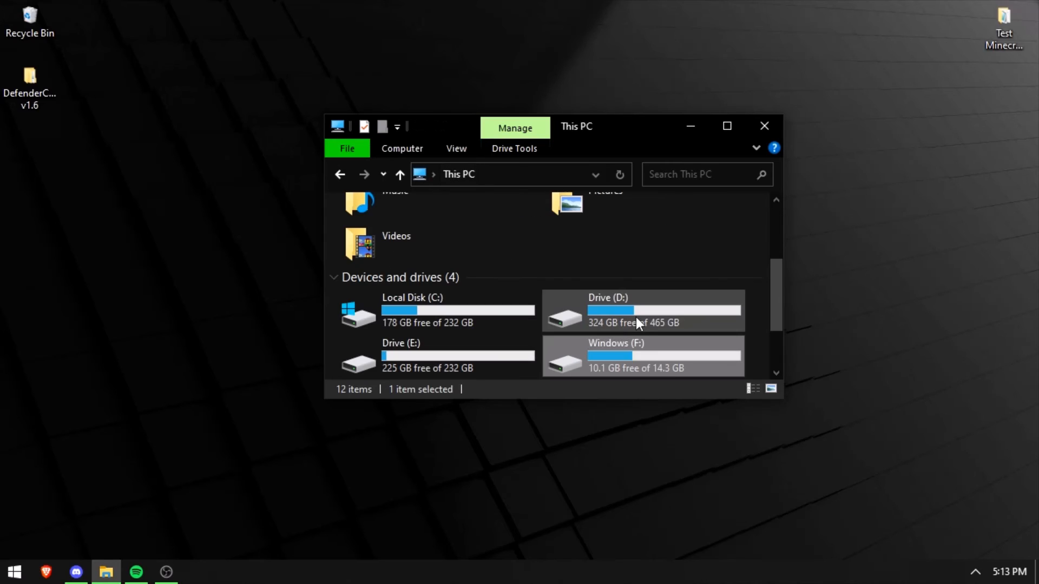
- Set the ReadyBoost space reserved on the Windows (F:) drive to 3322 MB, apply it, and close the drive's properties
right_click(649, 359)
left_click(685, 545)
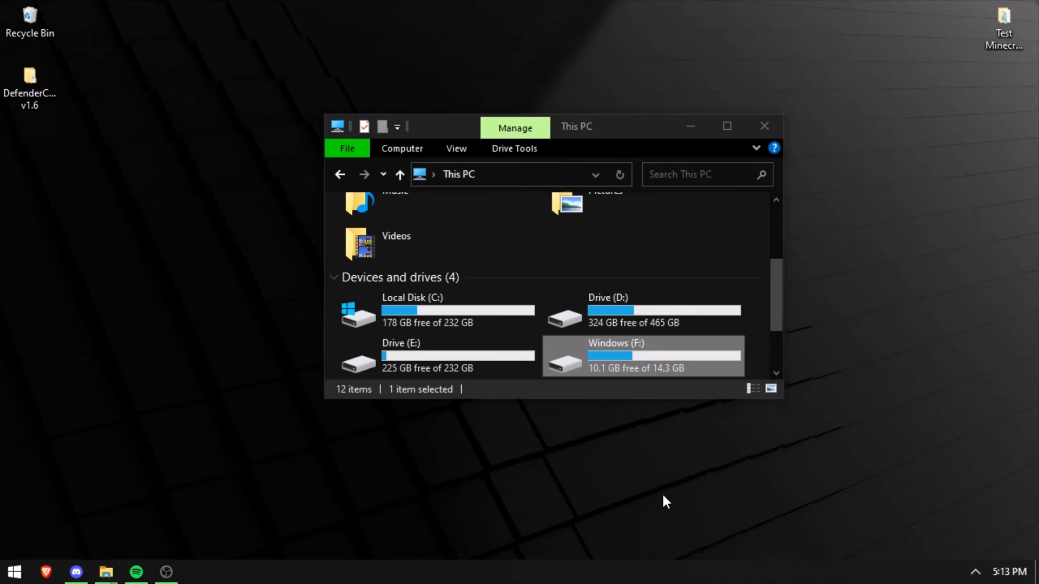
left_click(836, 203)
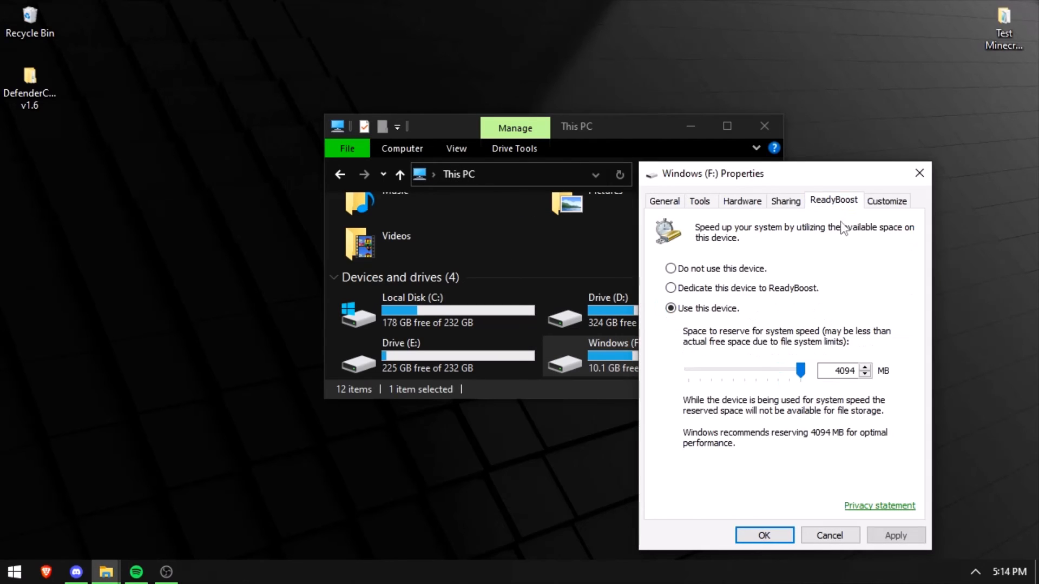
left_click(791, 372)
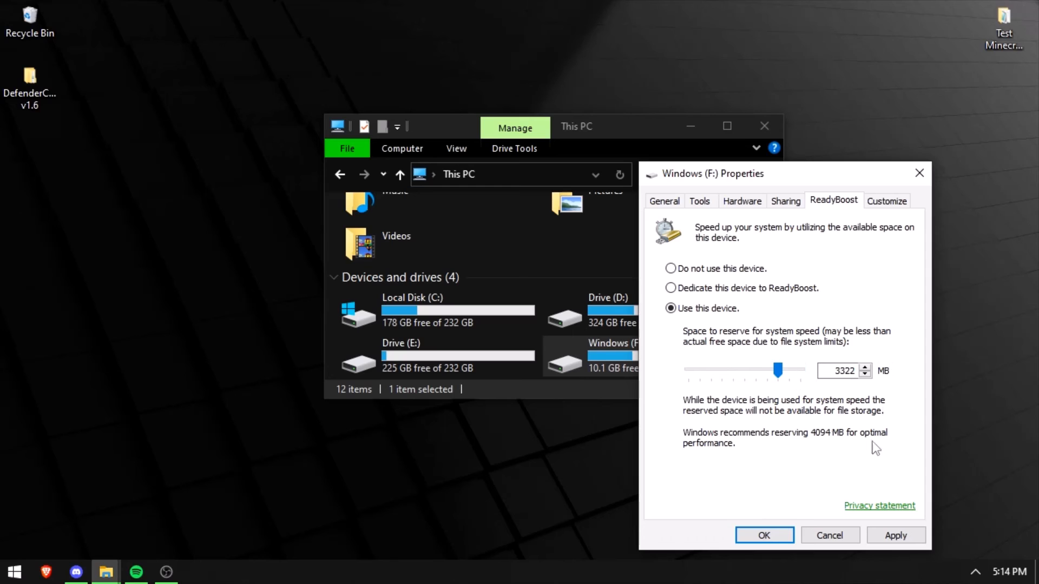
left_click(896, 535)
left_click(741, 535)
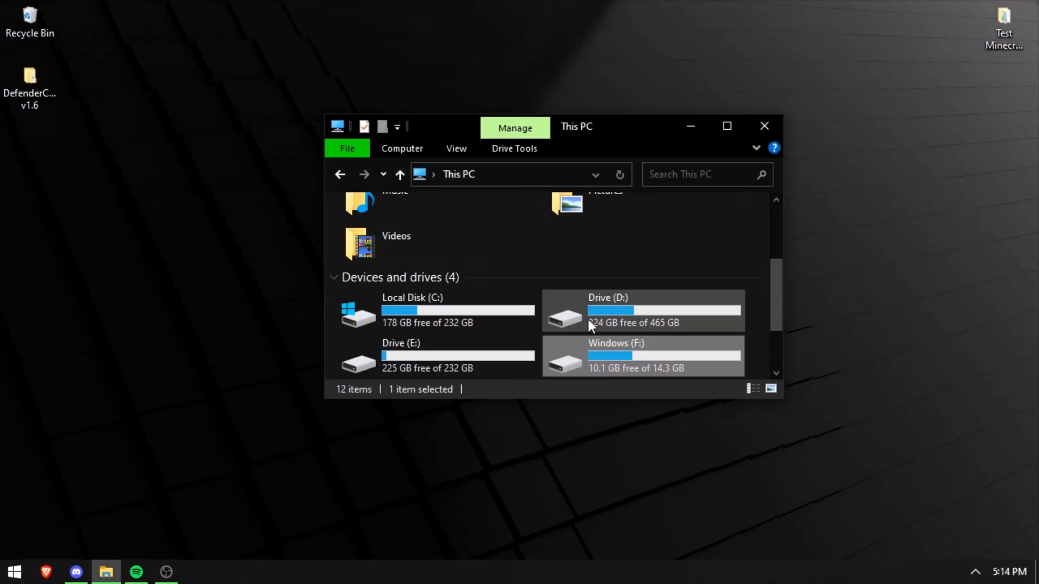
- Look through the root folders of Local Disk (C:) and return to This PC
double_click(458, 312)
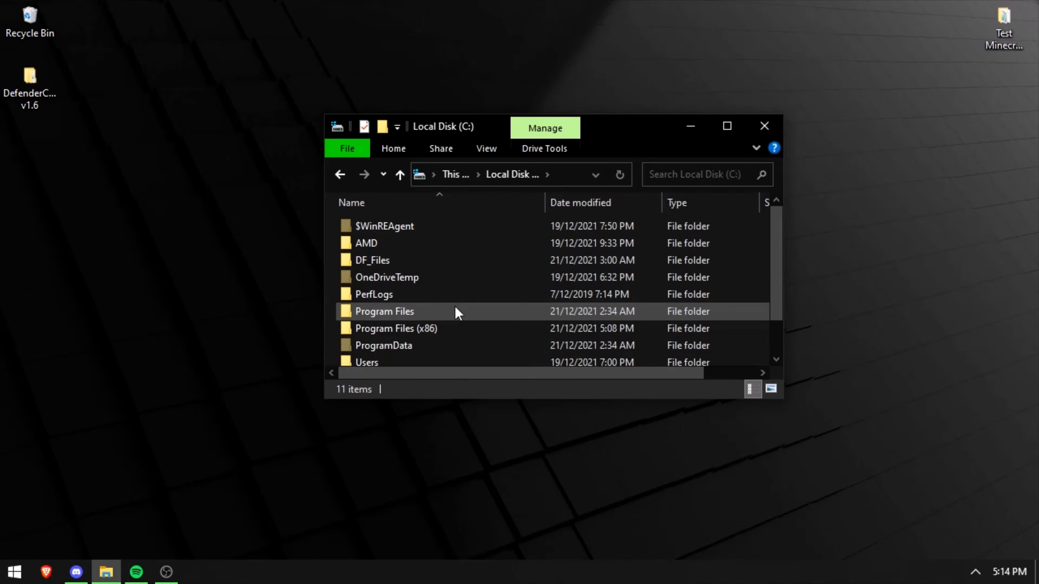
scroll(454, 307, "down", 2)
scroll(433, 325, "up", 1)
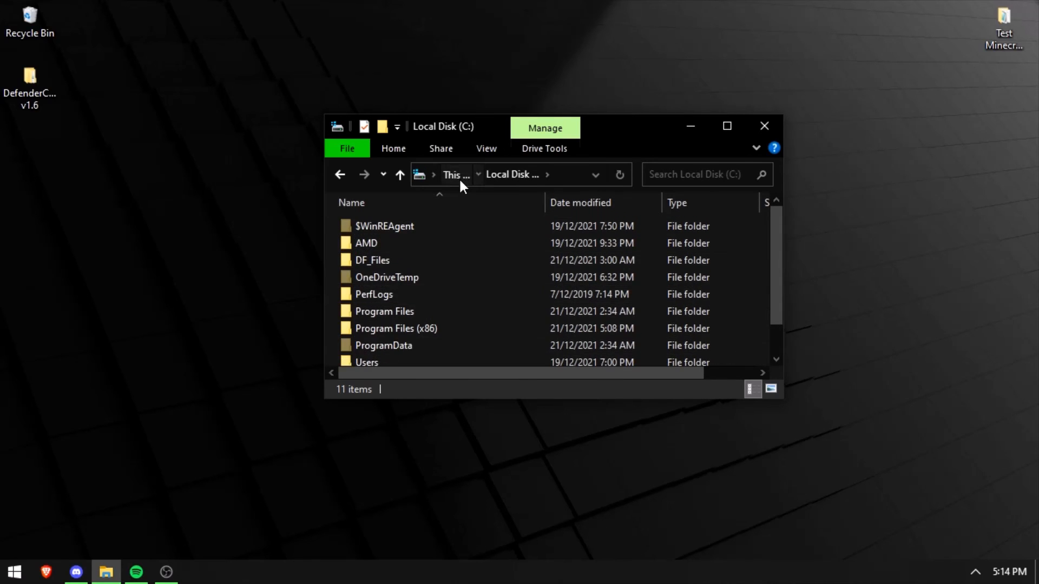
left_click(459, 174)
- View the error checking and optimization tools in the Local Disk (C:) properties, and close them without changes
right_click(411, 339)
left_click(450, 324)
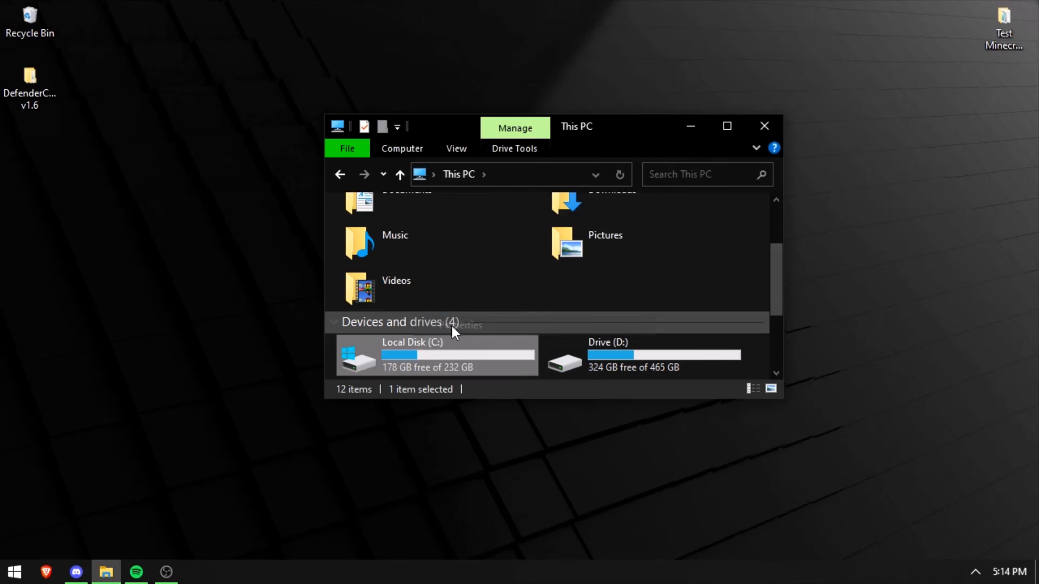
left_click_drag(548, 162, 442, 128)
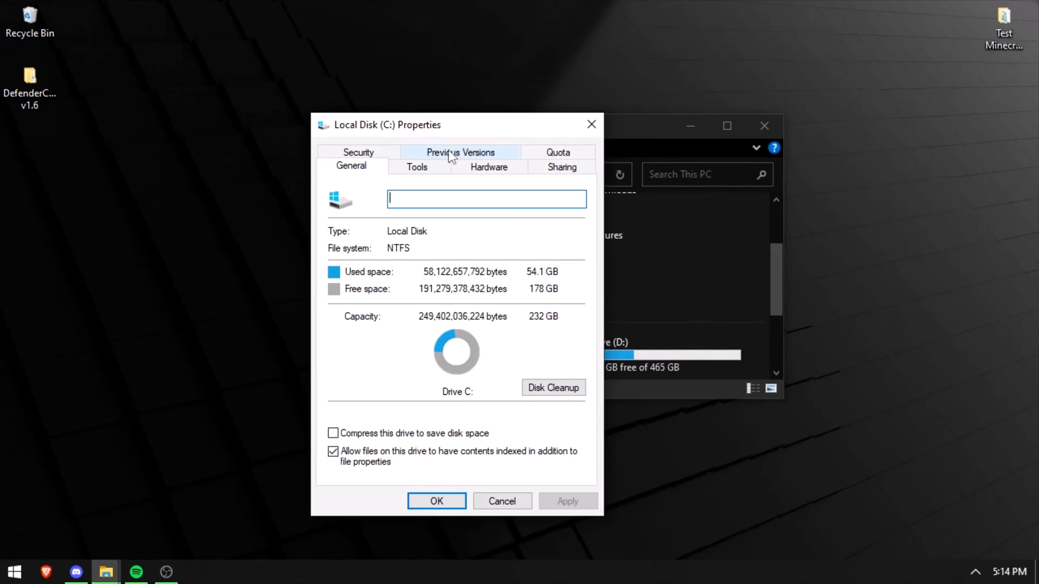
left_click(381, 157)
left_click(421, 154)
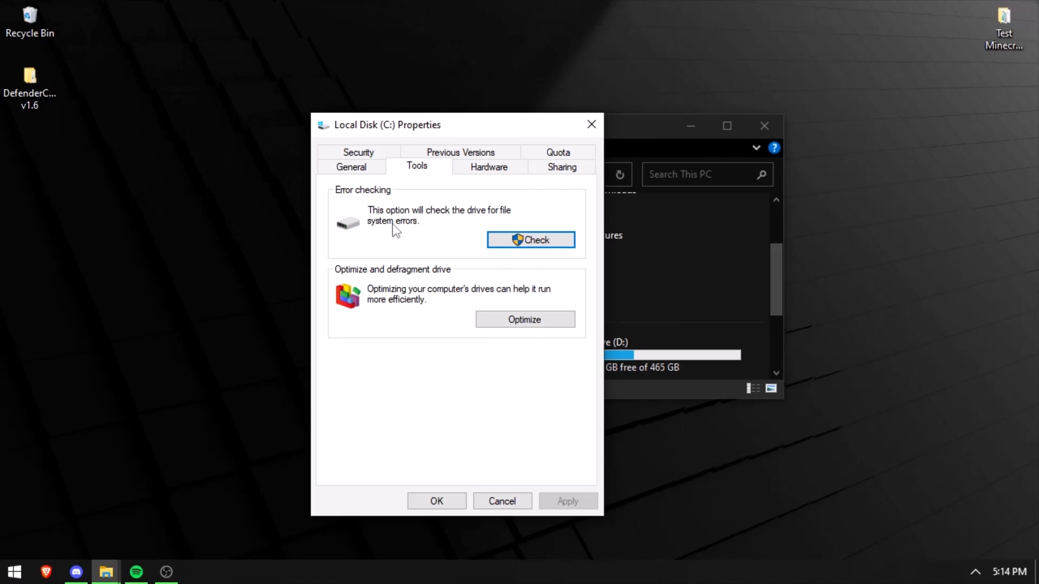
left_click(497, 501)
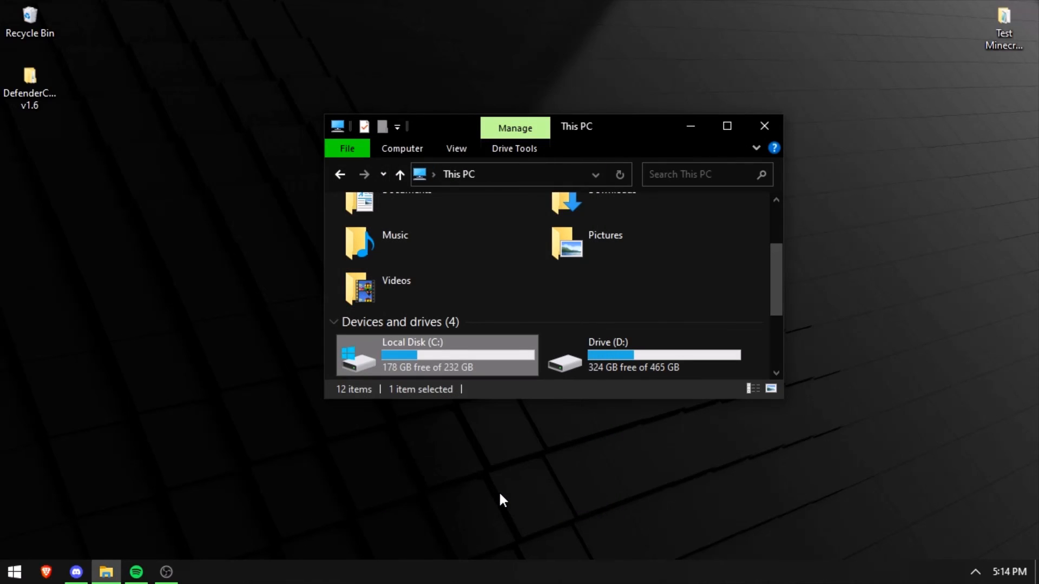
- Examine the drives and their free space in This PC, and close the File Explorer window
left_click(543, 343)
left_click(540, 346)
scroll(538, 346, "down", 2)
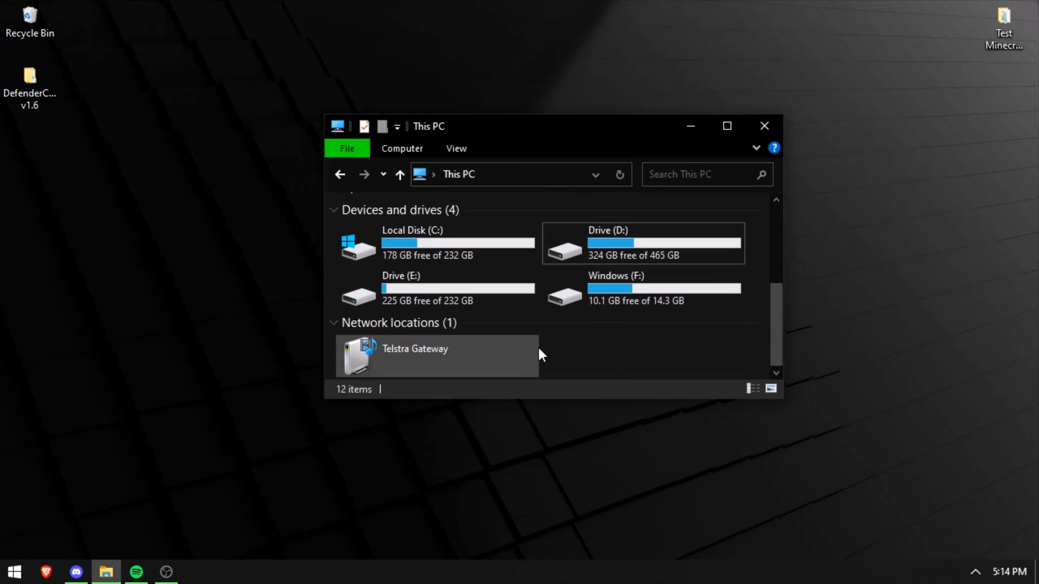
right_click(460, 296)
left_click(335, 298)
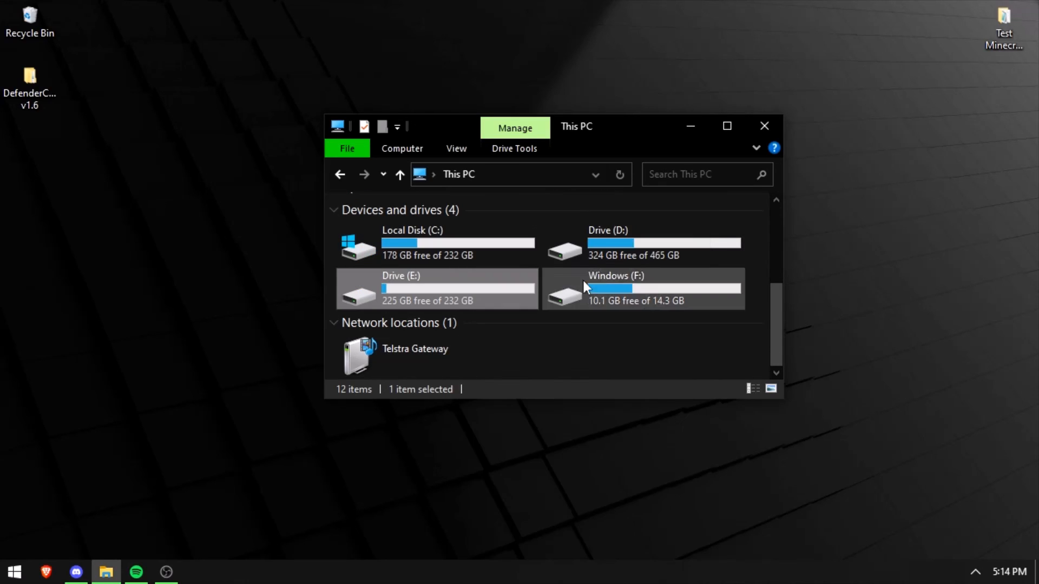
left_click(597, 255)
left_click(615, 292)
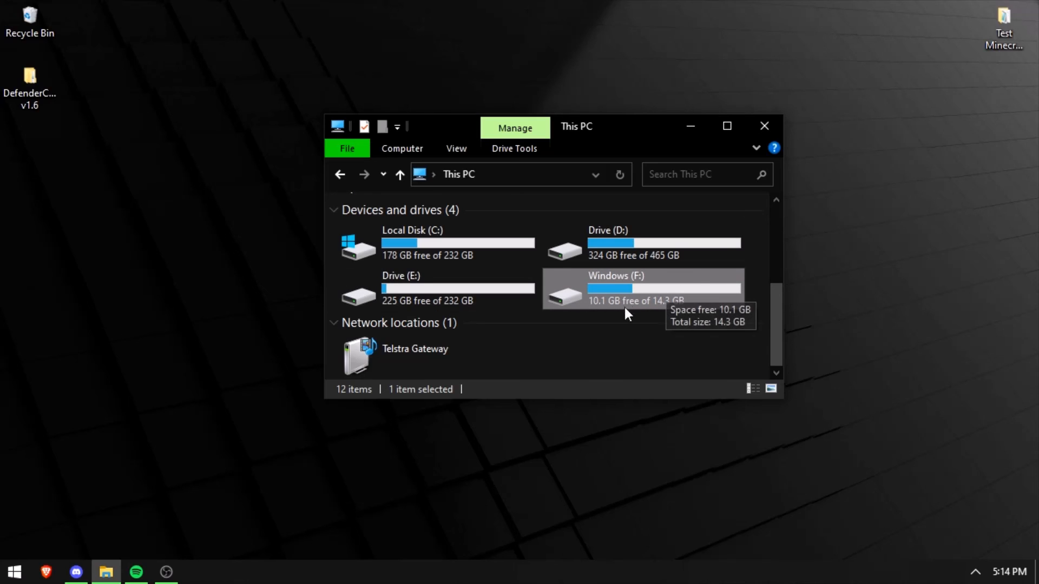
left_click(758, 287)
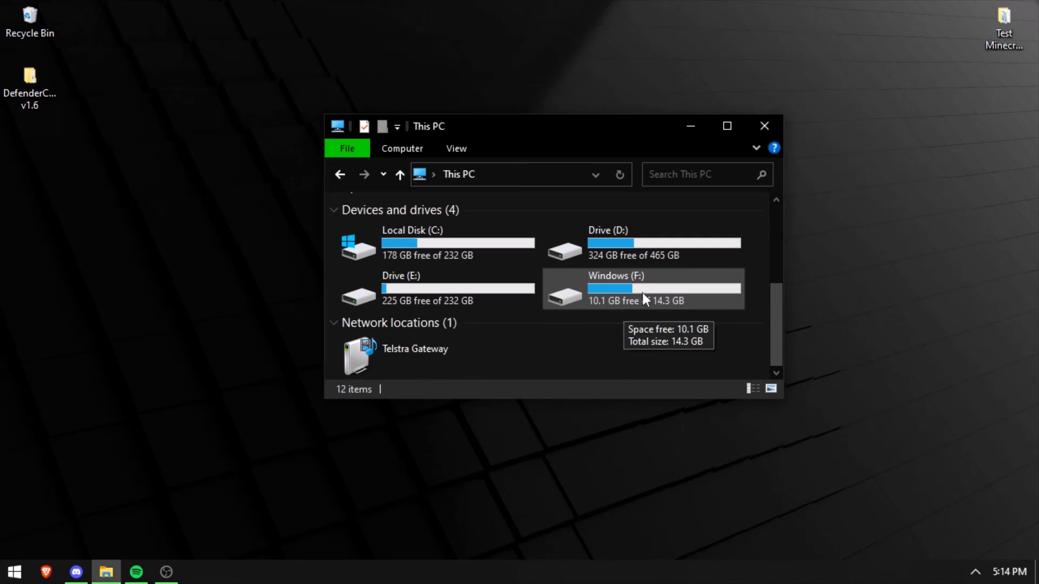
scroll(642, 294, "up", 5)
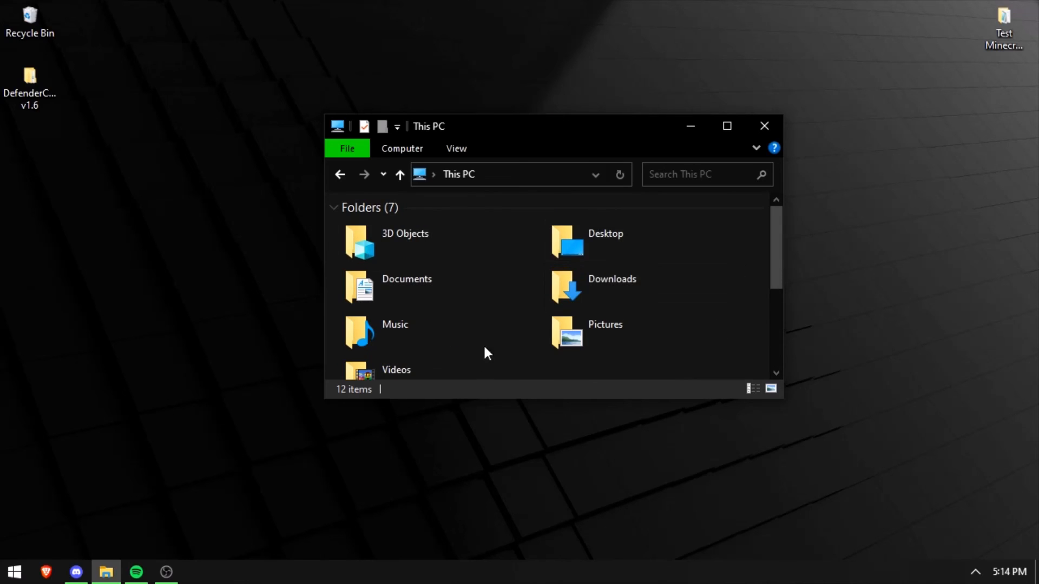
scroll(558, 360, "down", 5)
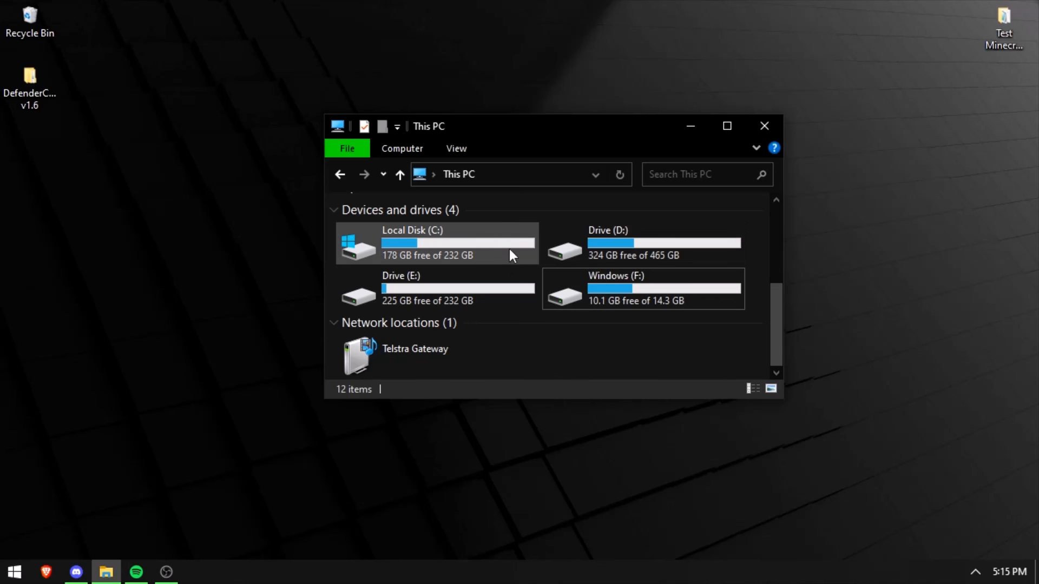
scroll(554, 219, "up", 3)
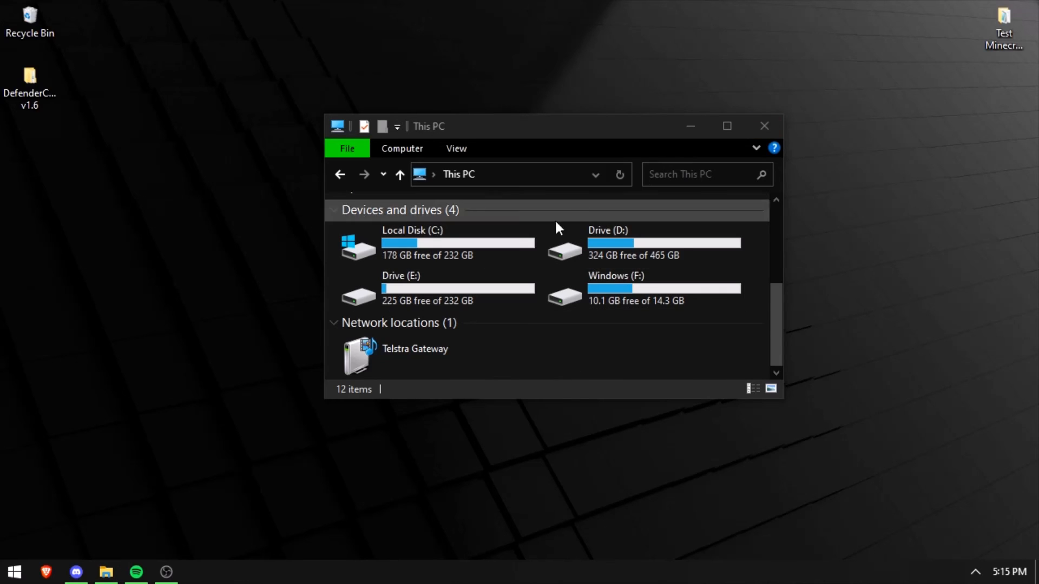
scroll(457, 284, "up", 2)
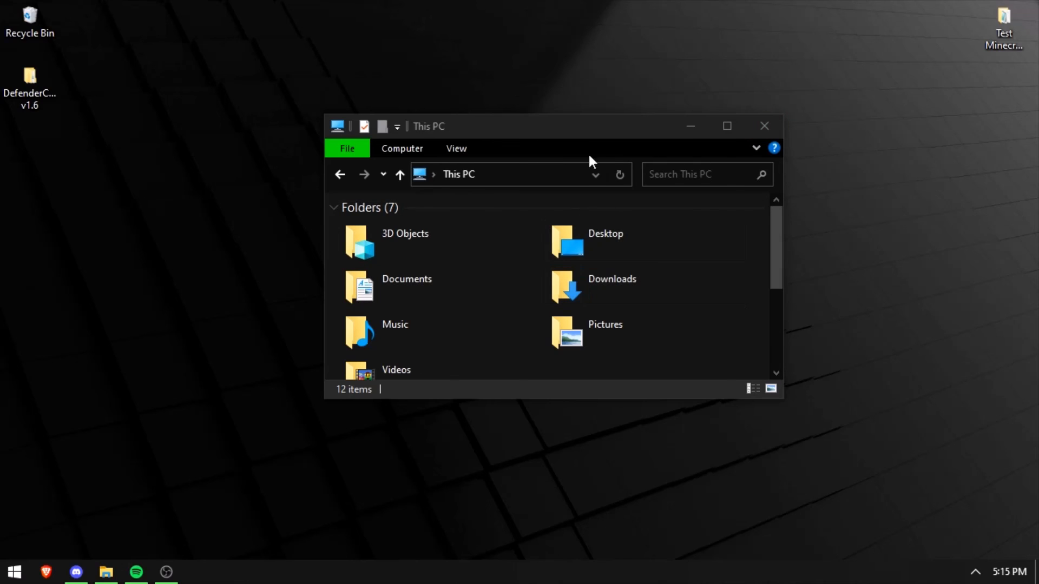
left_click(763, 126)
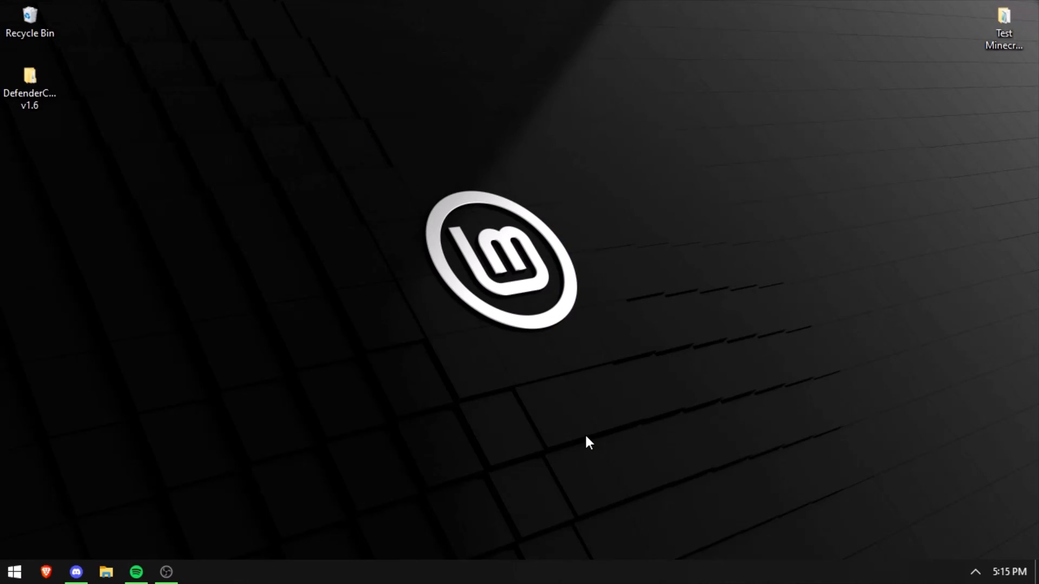
- Switch to OBS to check the recording, and minimize its window
key("alt+Tab")
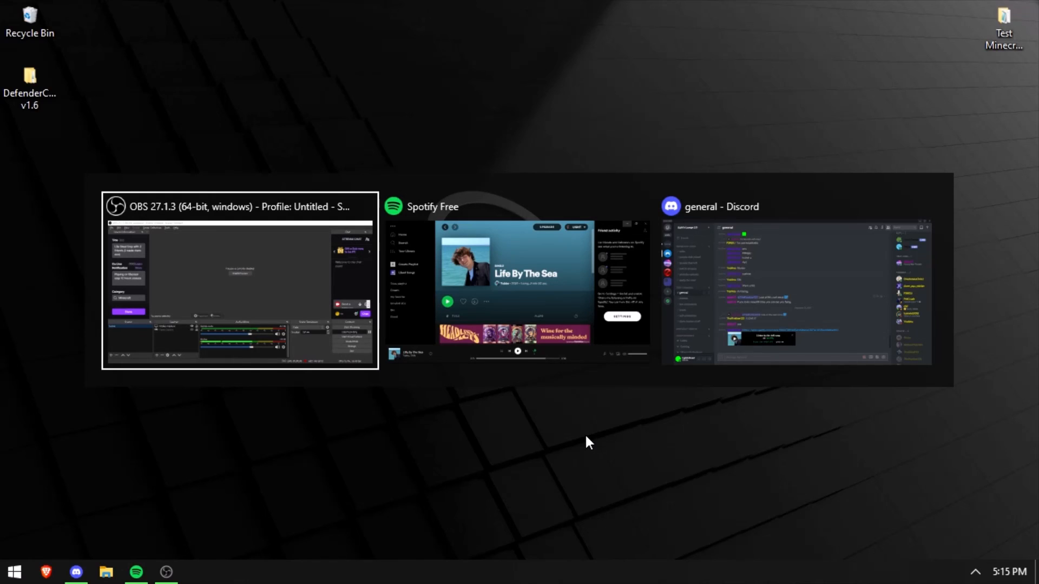
key("alt+Tab")
key("alt+Tab")
key("alt+Tab")
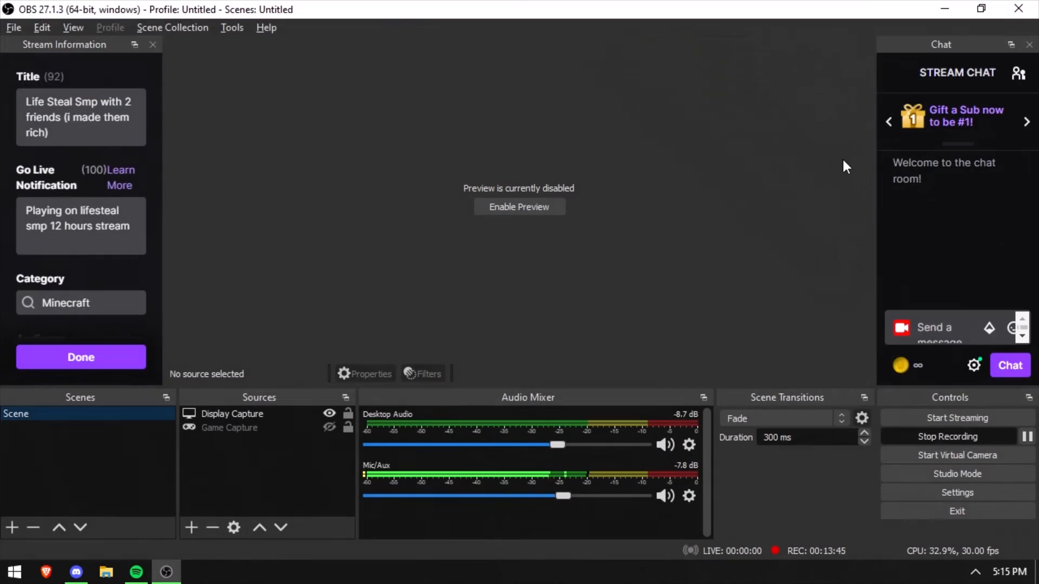
left_click(948, 6)
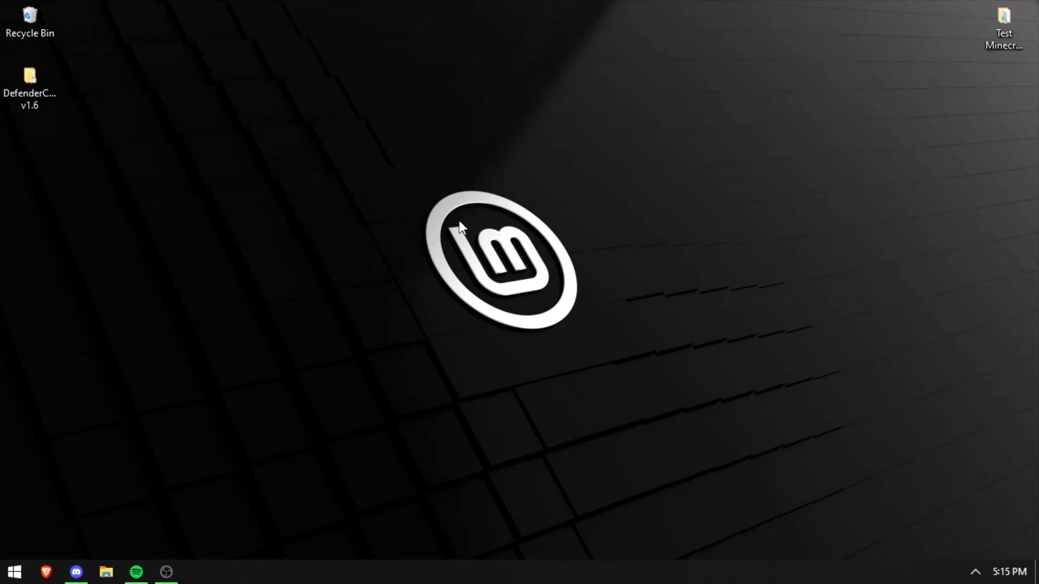
- Show the hidden notification area icons to examine which apps are running in the background
right_click(972, 577)
left_click(982, 582)
left_click(975, 572)
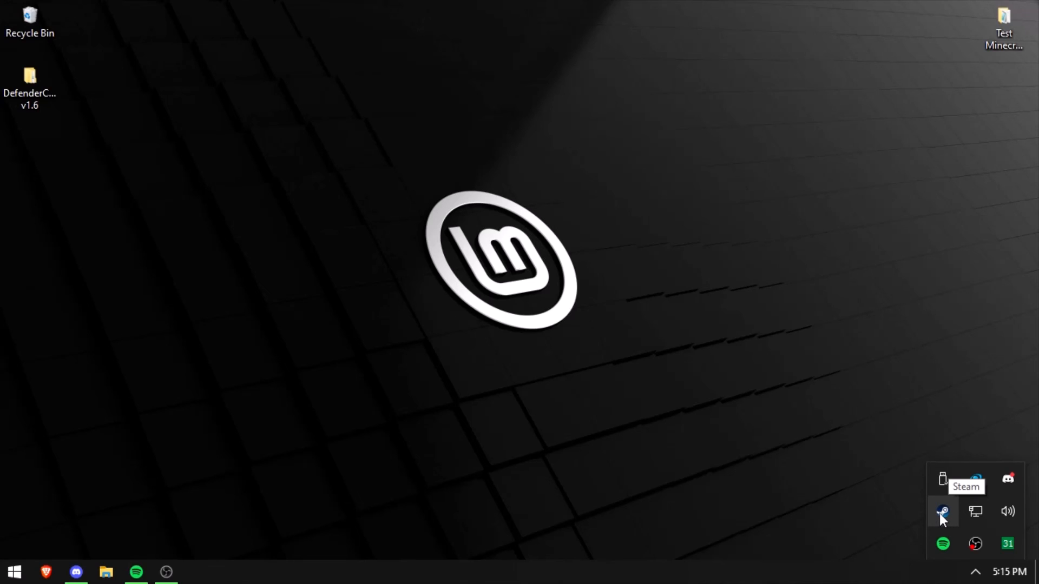
- Quit the Steam, Spotify and Discord apps running in the background from the notification area
right_click(939, 514)
left_click(956, 499)
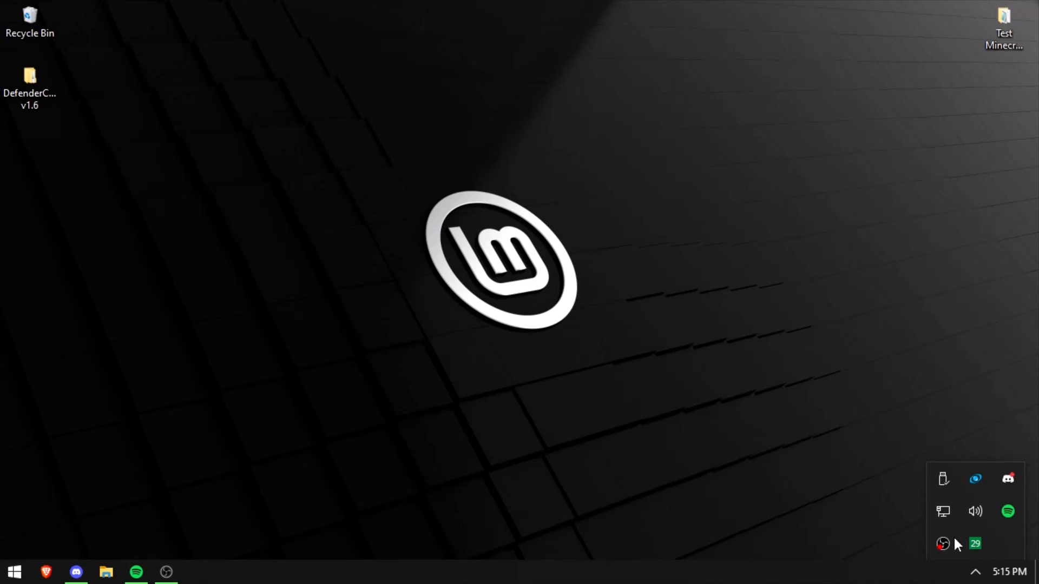
right_click(1005, 514)
left_click(967, 546)
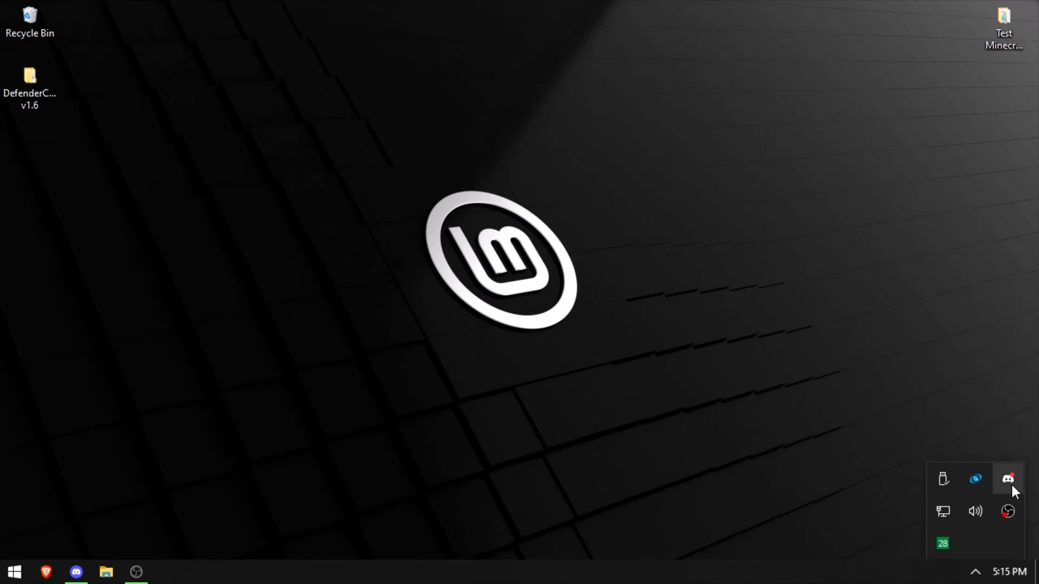
right_click(1009, 485)
left_click(969, 473)
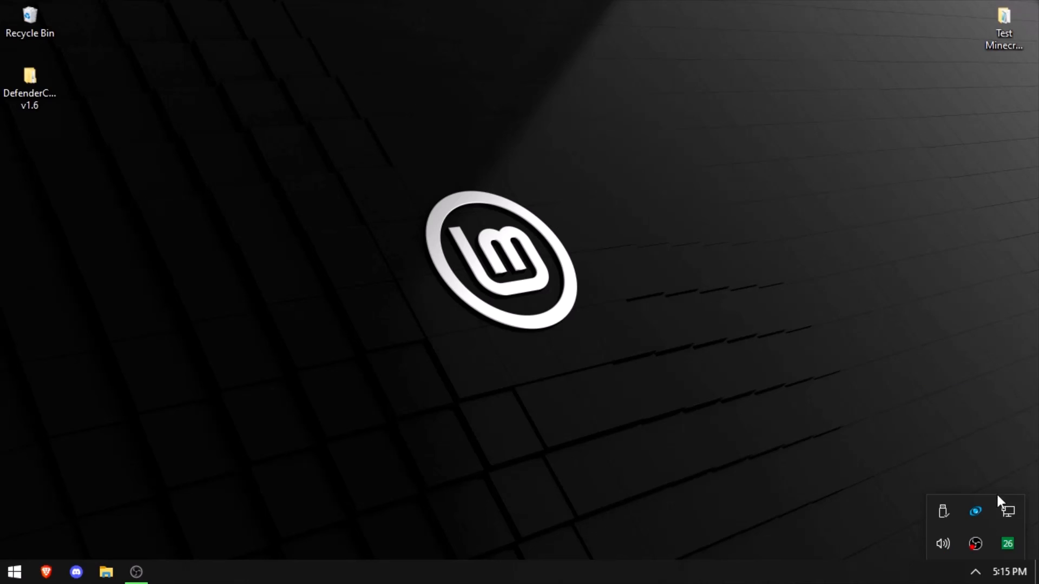
- Clean the system memory with the memory monitor in the notification area, and check its physical and virtual memory usage
right_click(1007, 544)
left_click(969, 389)
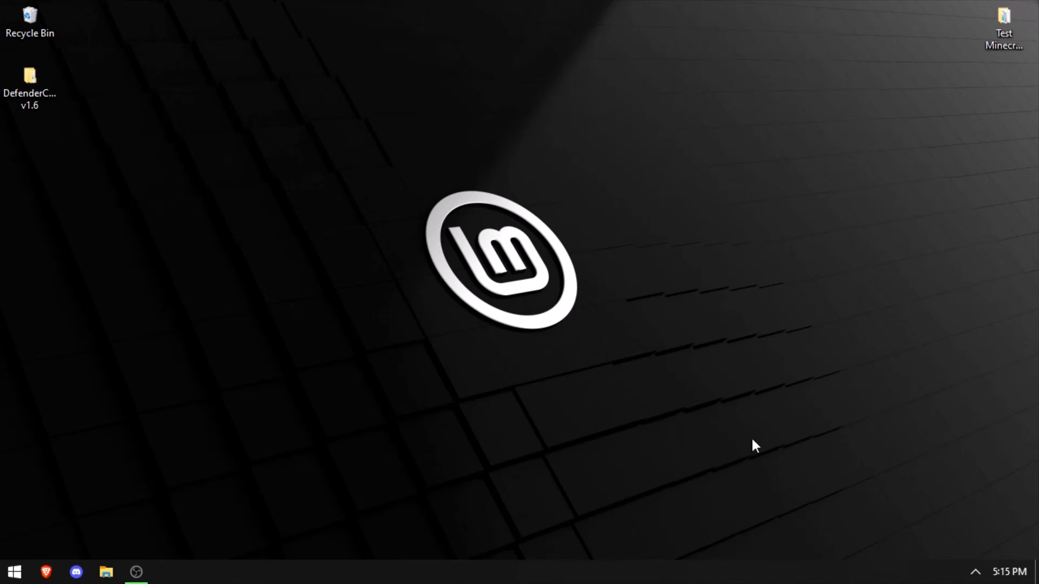
left_click(975, 572)
mouse_move(1012, 547)
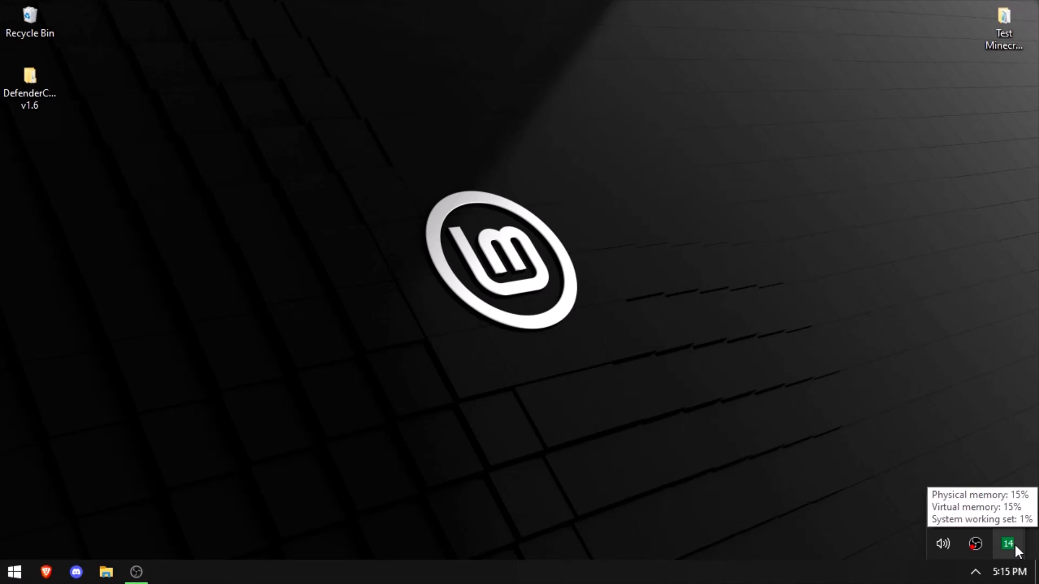
left_click(975, 572)
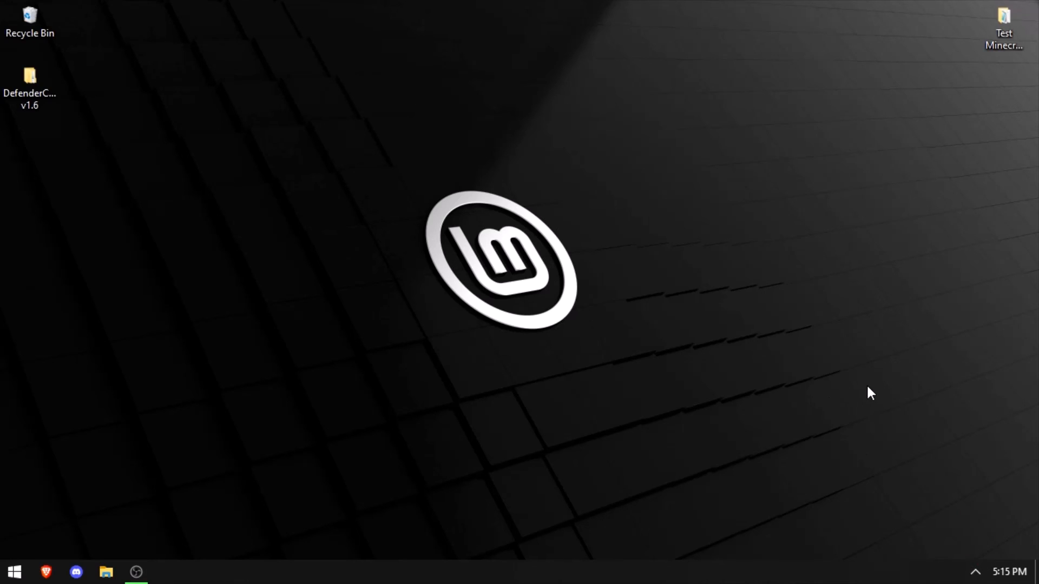